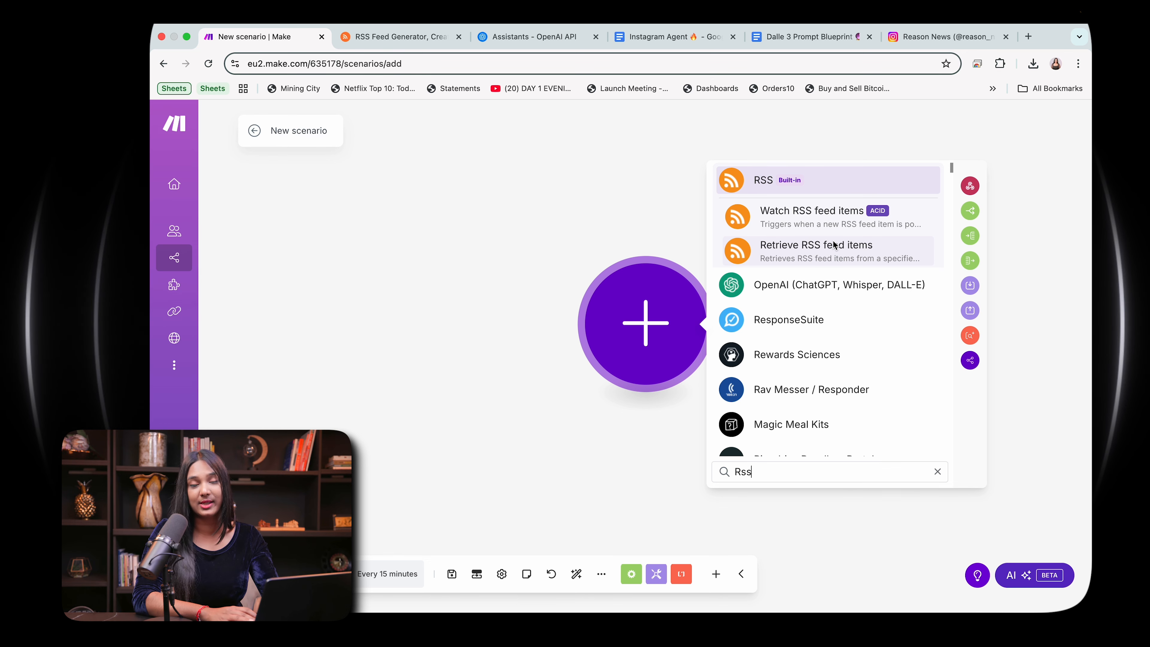
Step: Add an RSS "Retrieve RSS feed items" module as the first module of the new scenario
click(834, 245)
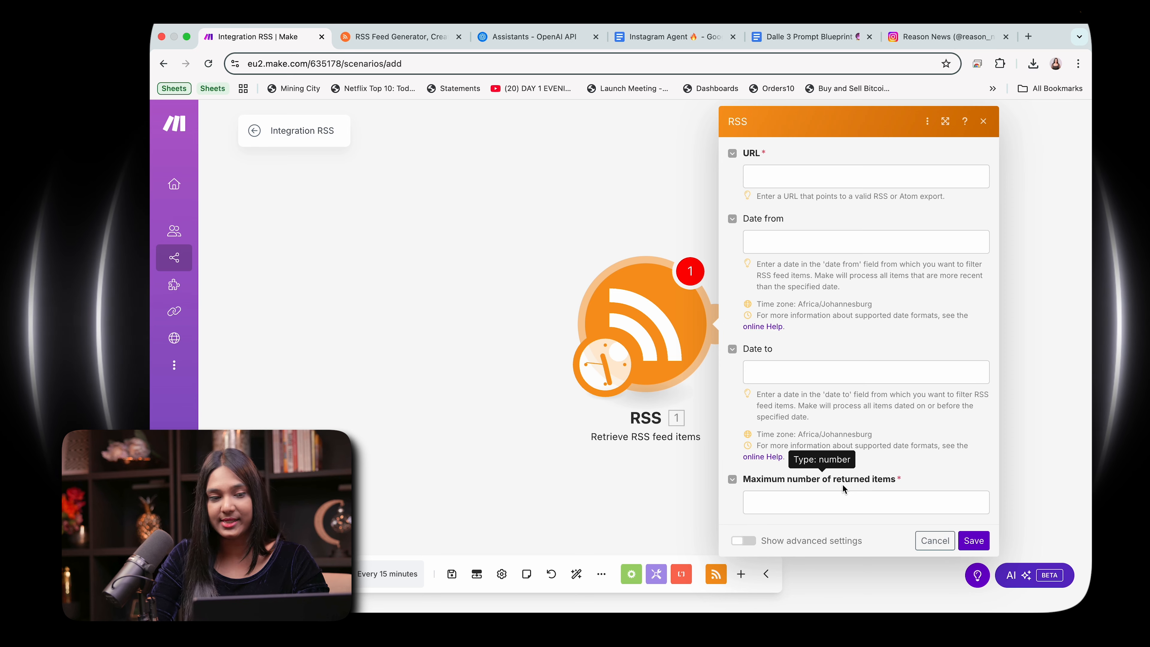
Step: Switch to RSS.app, sign in with the Google account, and dismiss the introductory feature overview
click(402, 37)
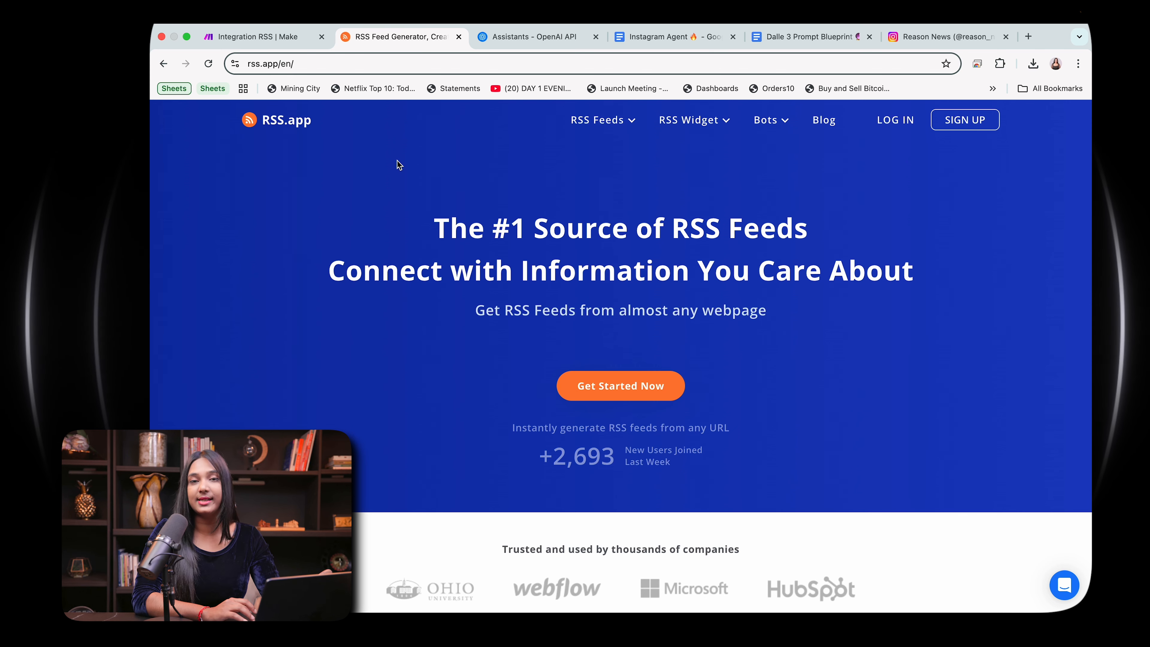
click(903, 122)
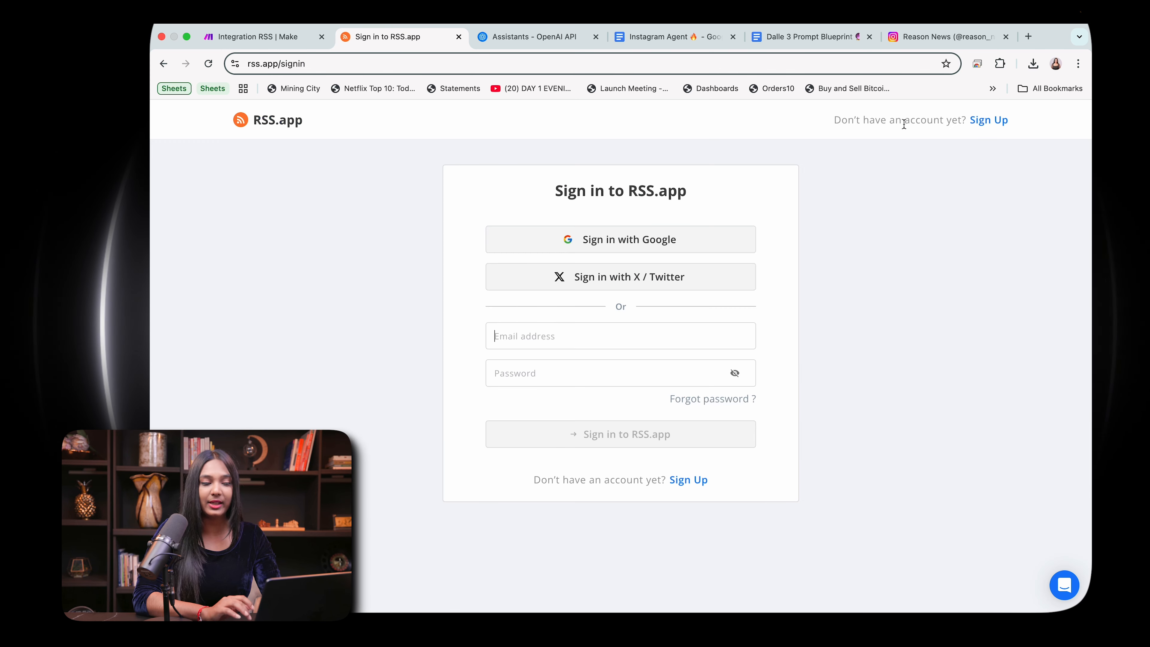
click(603, 250)
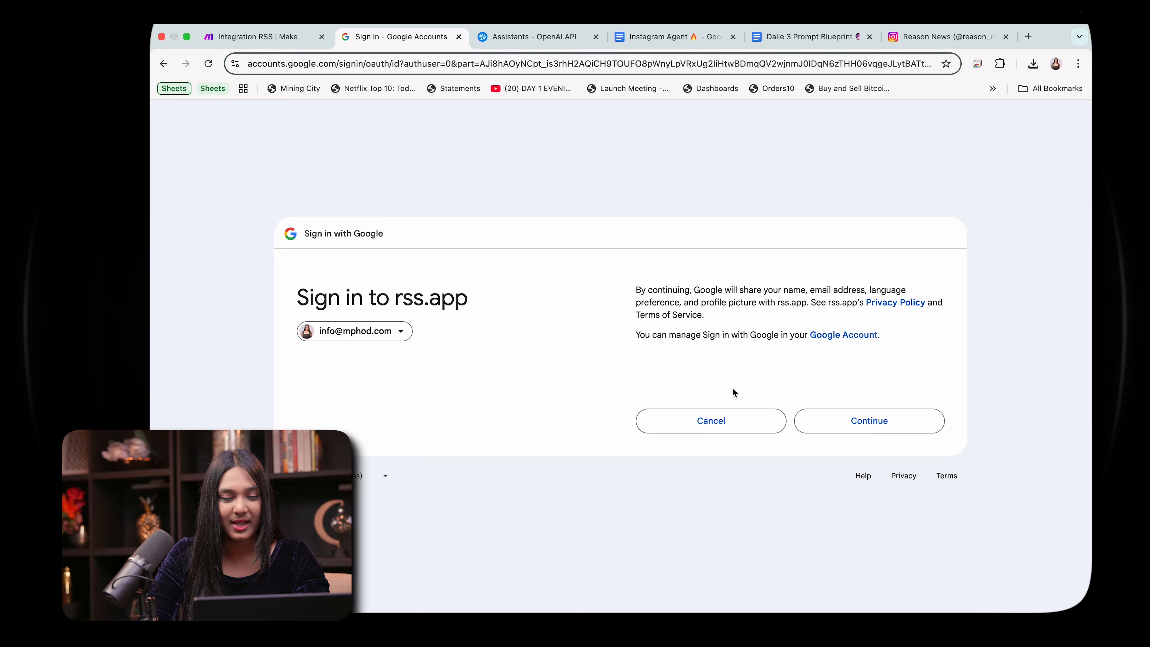
click(849, 420)
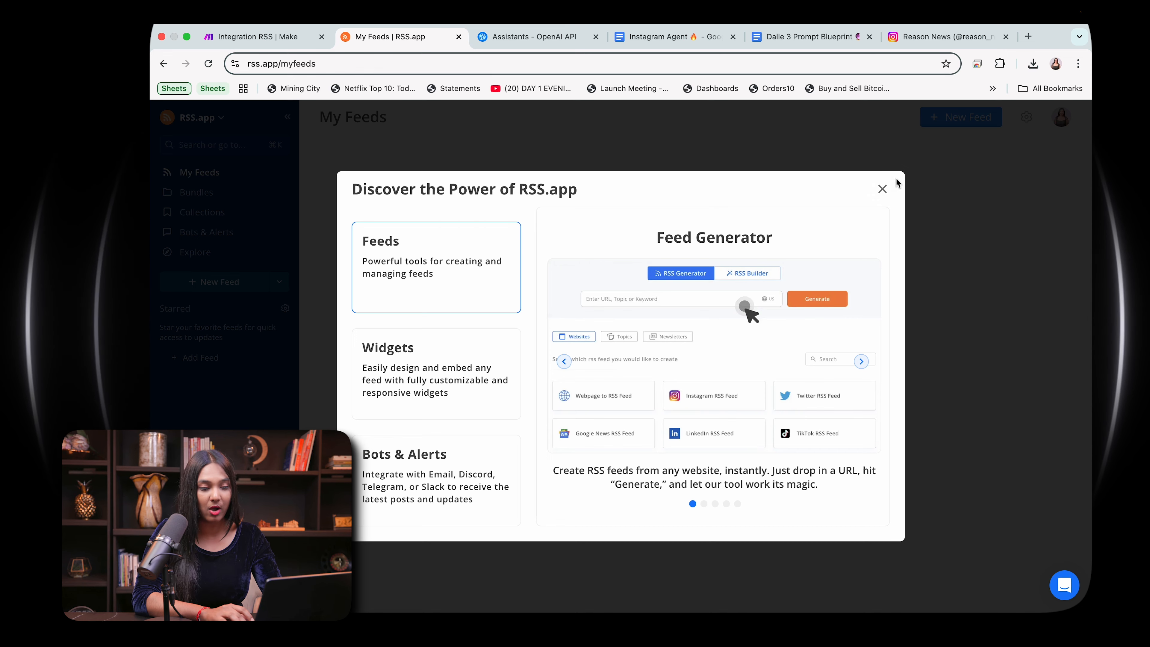
click(882, 189)
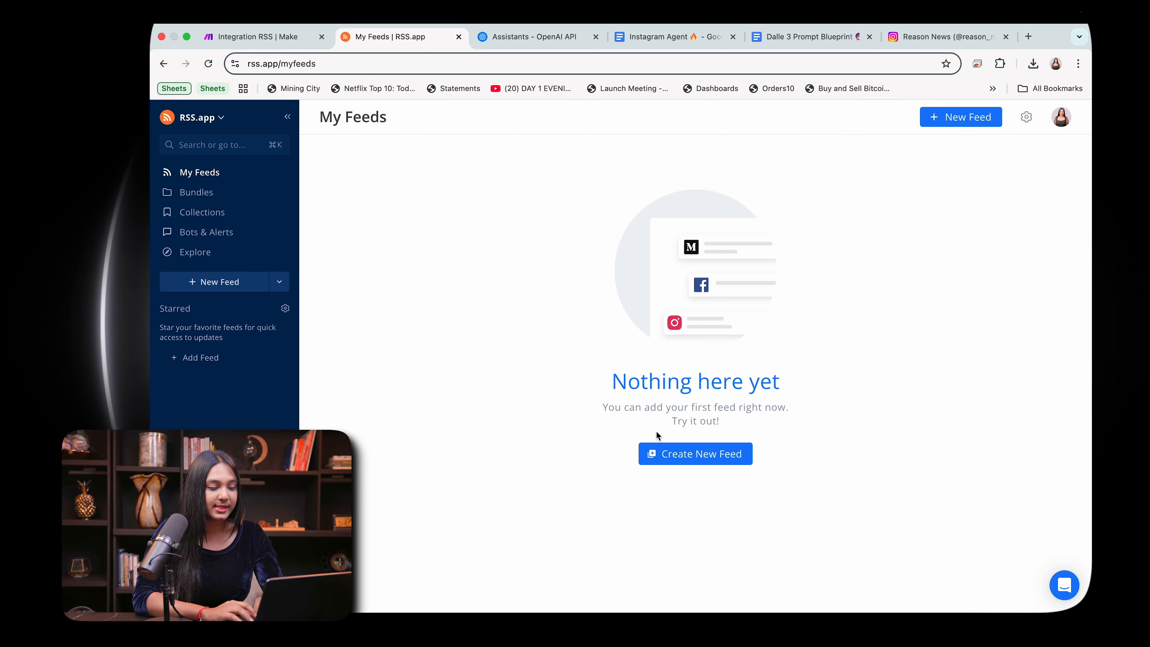
Step: Create a new feed in the RSS Generator from the keyword "AI News"
click(724, 453)
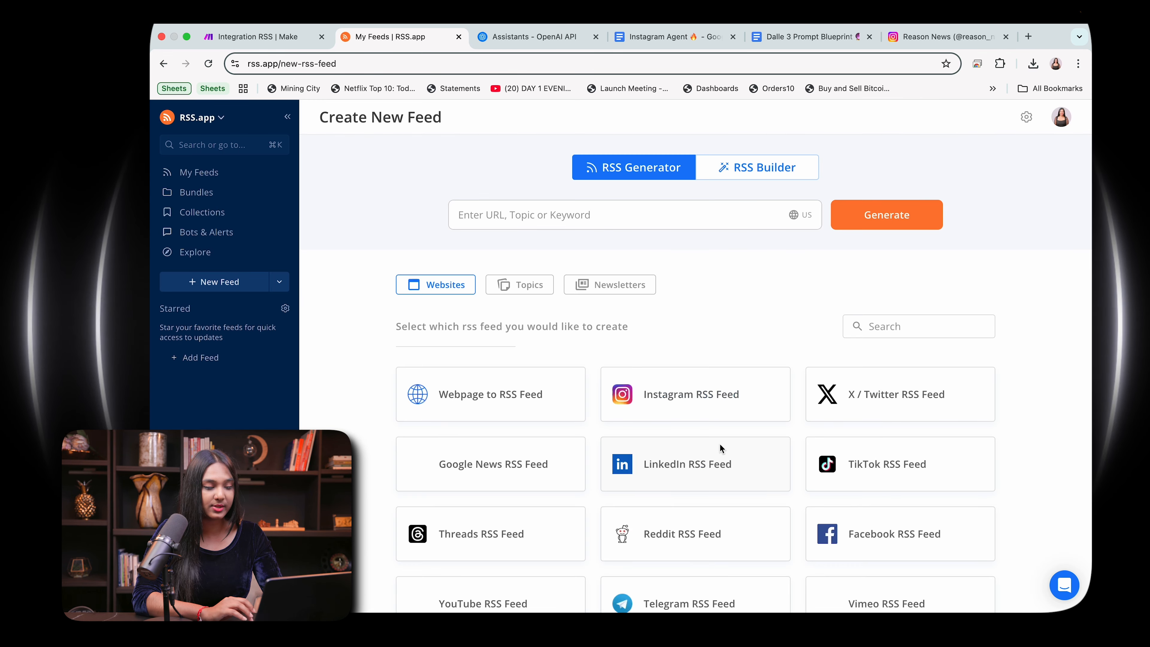
click(627, 217)
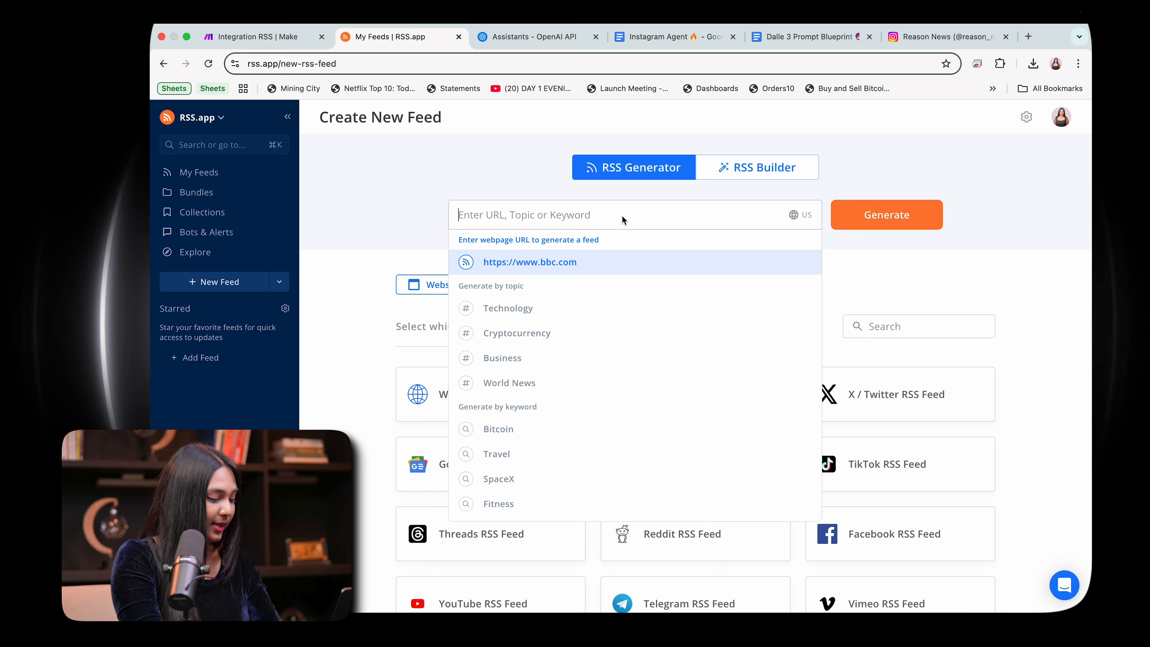
text(I)
key(BackSpace)
text(AI N)
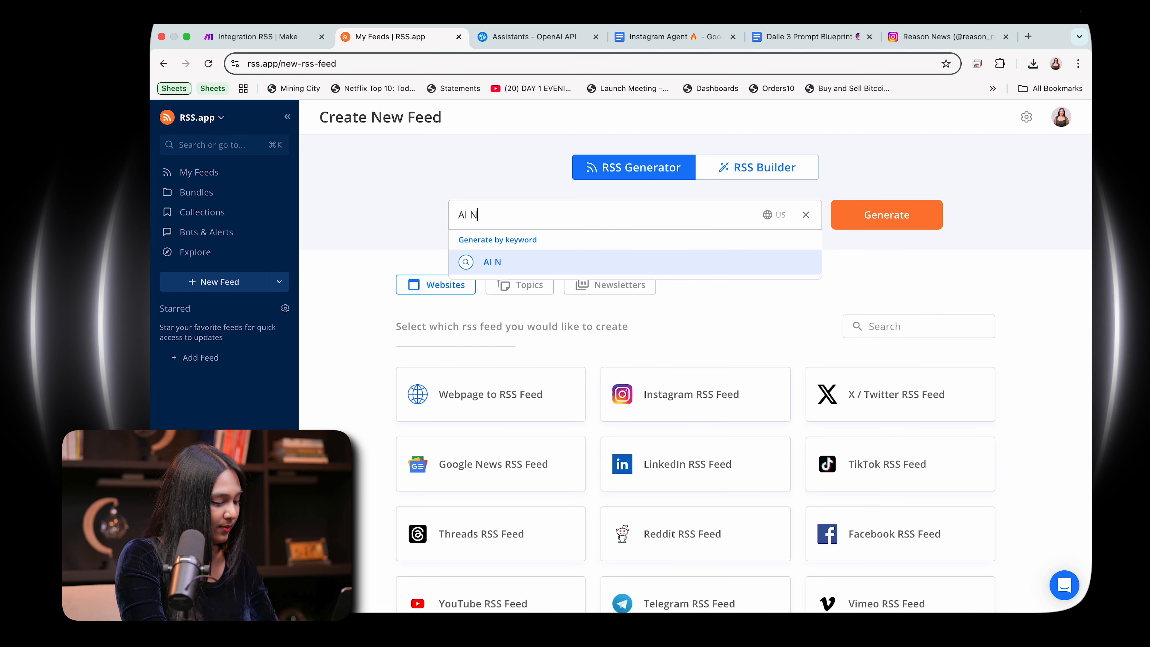
text(ews)
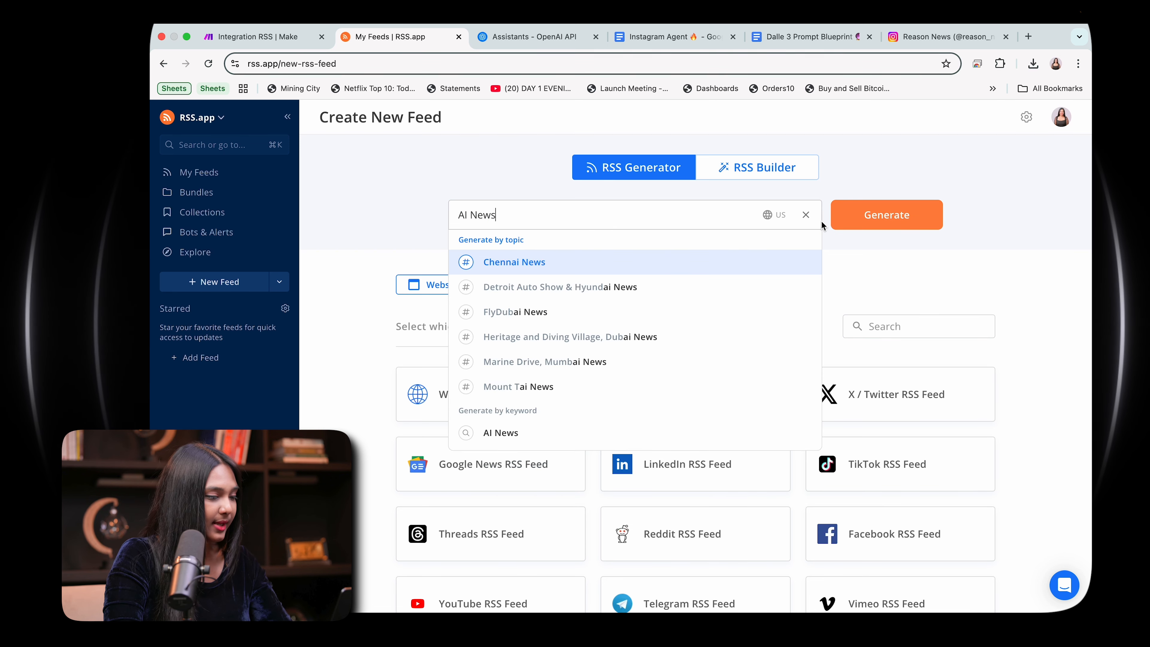
click(606, 432)
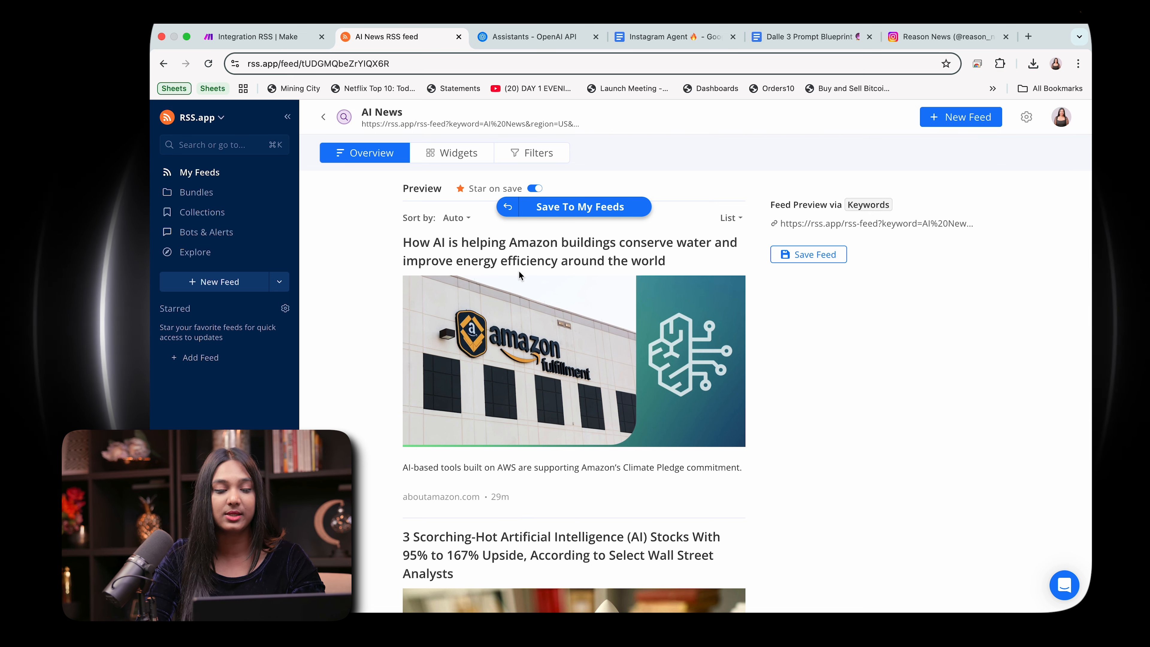
Step: Look through the articles in the AI News feed preview to judge their relevance
scroll(519, 272, down, 1)
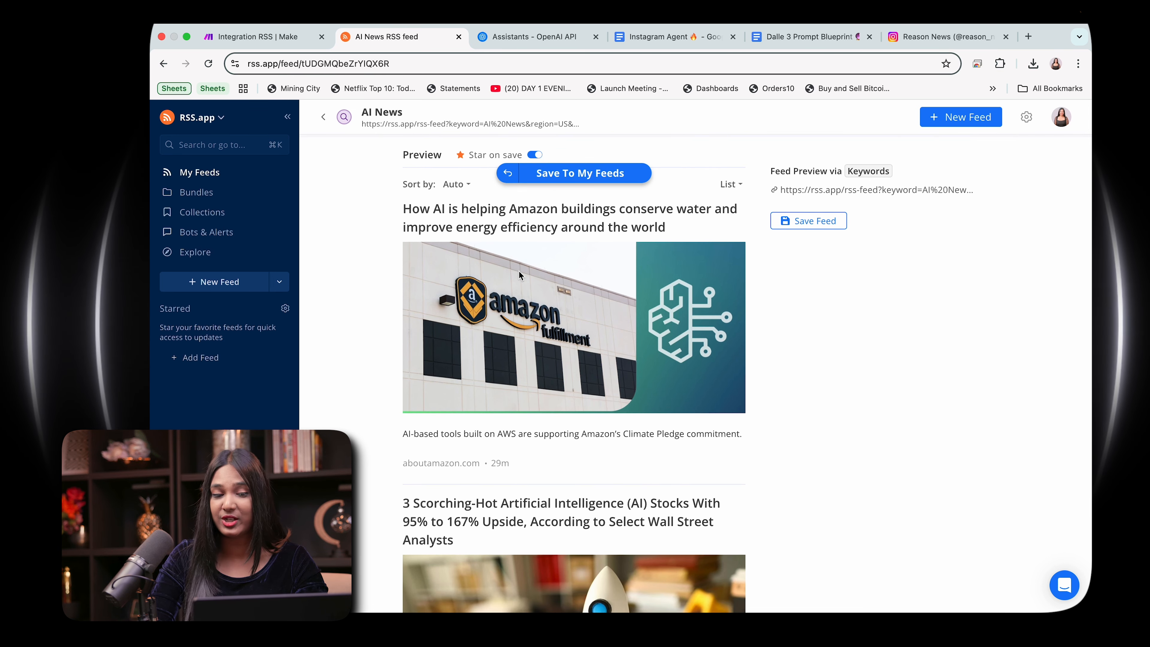
scroll(518, 270, down, 5)
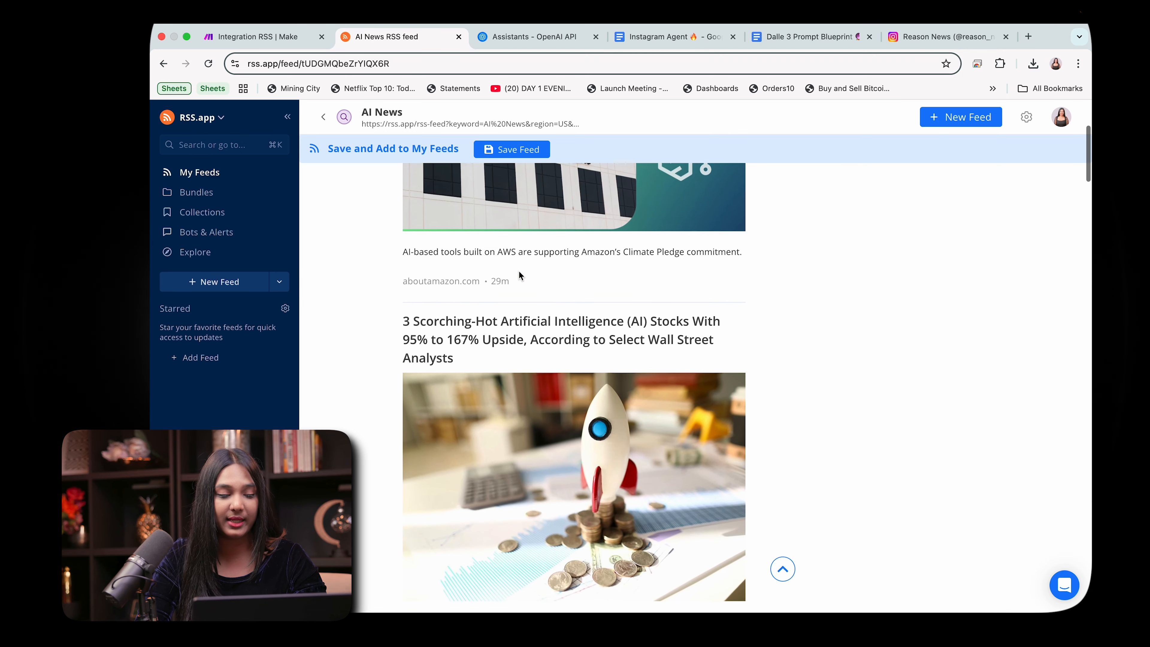
scroll(518, 270, down, 1)
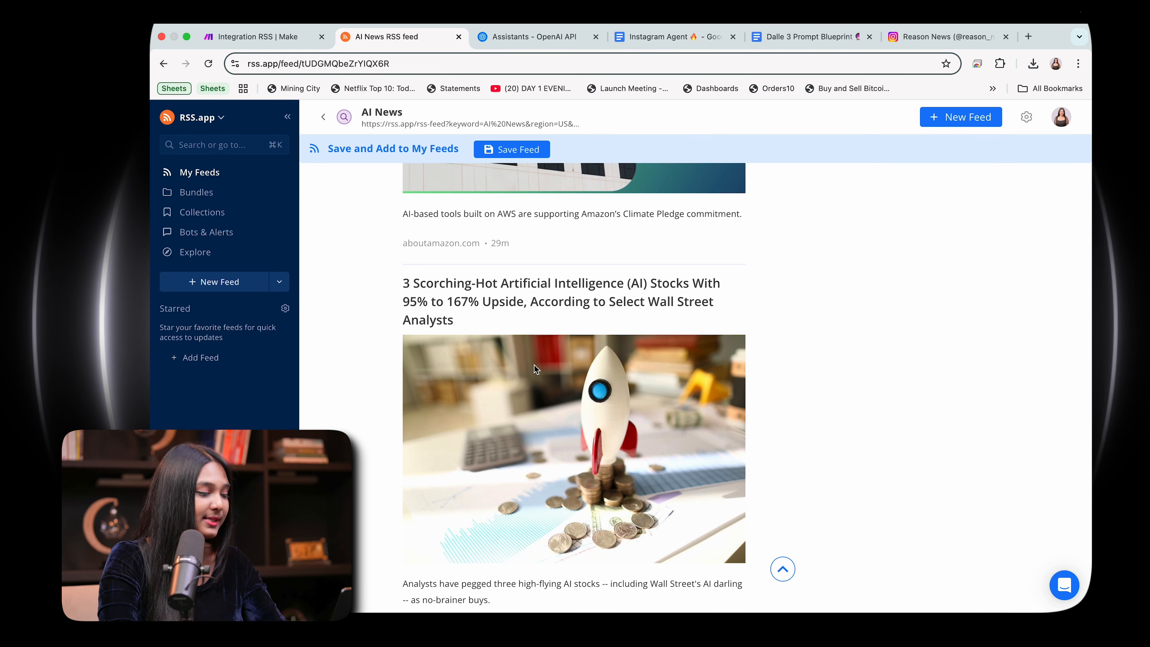
scroll(534, 369, down, 1)
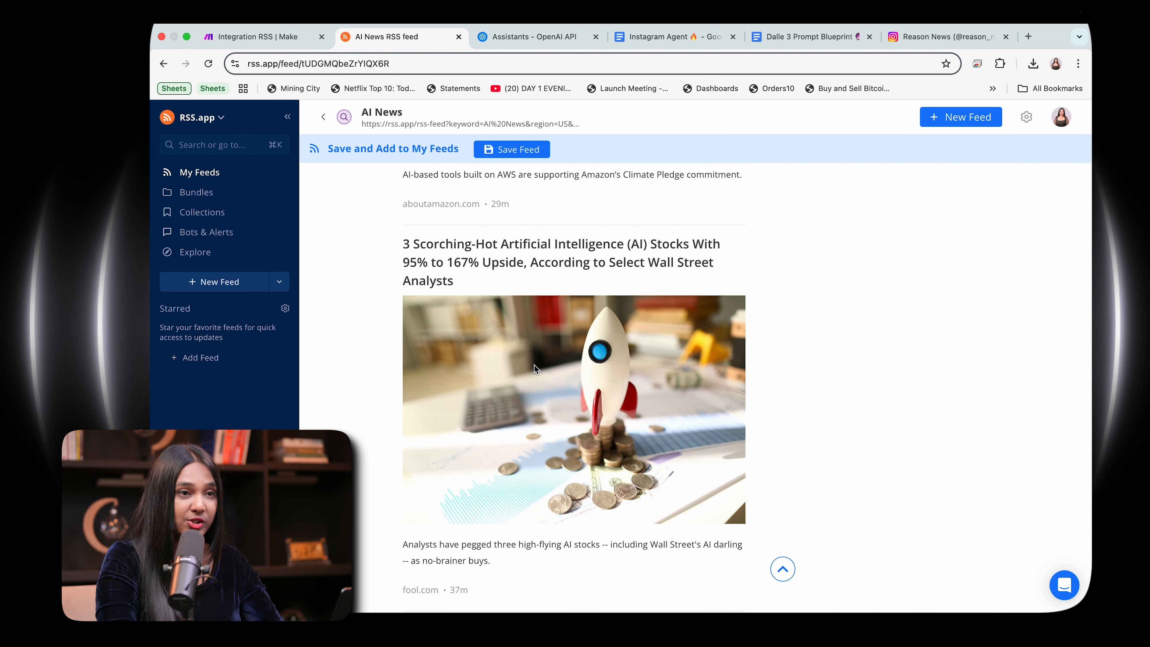
scroll(535, 365, down, 5)
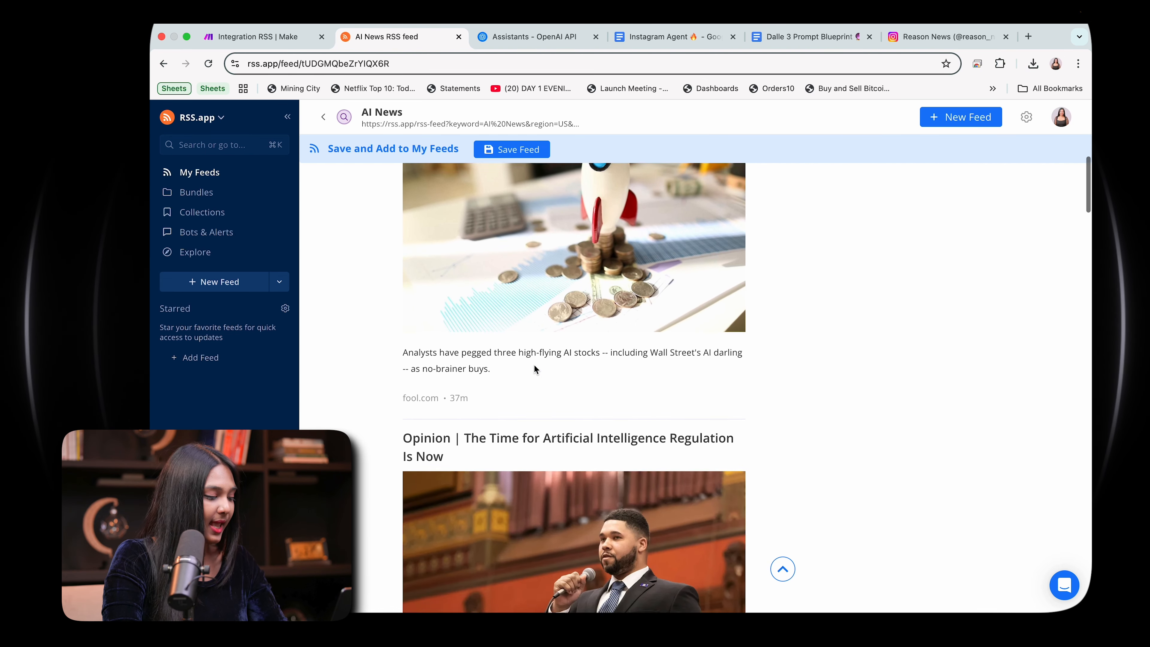
scroll(535, 364, down, 3)
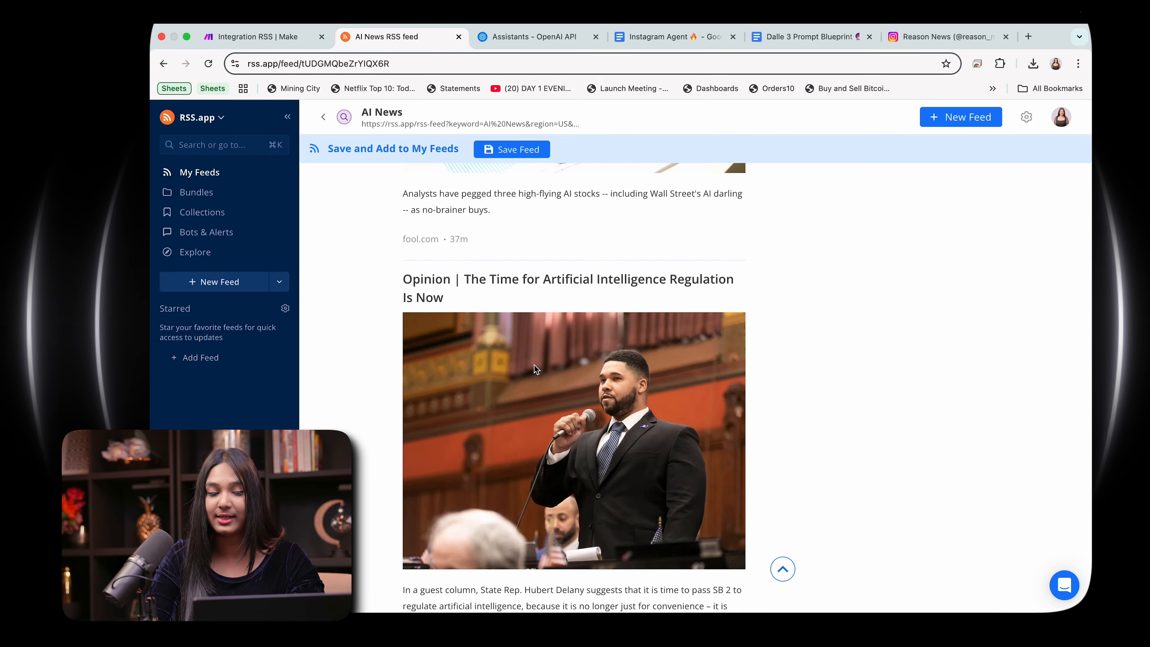
scroll(534, 364, down, 20)
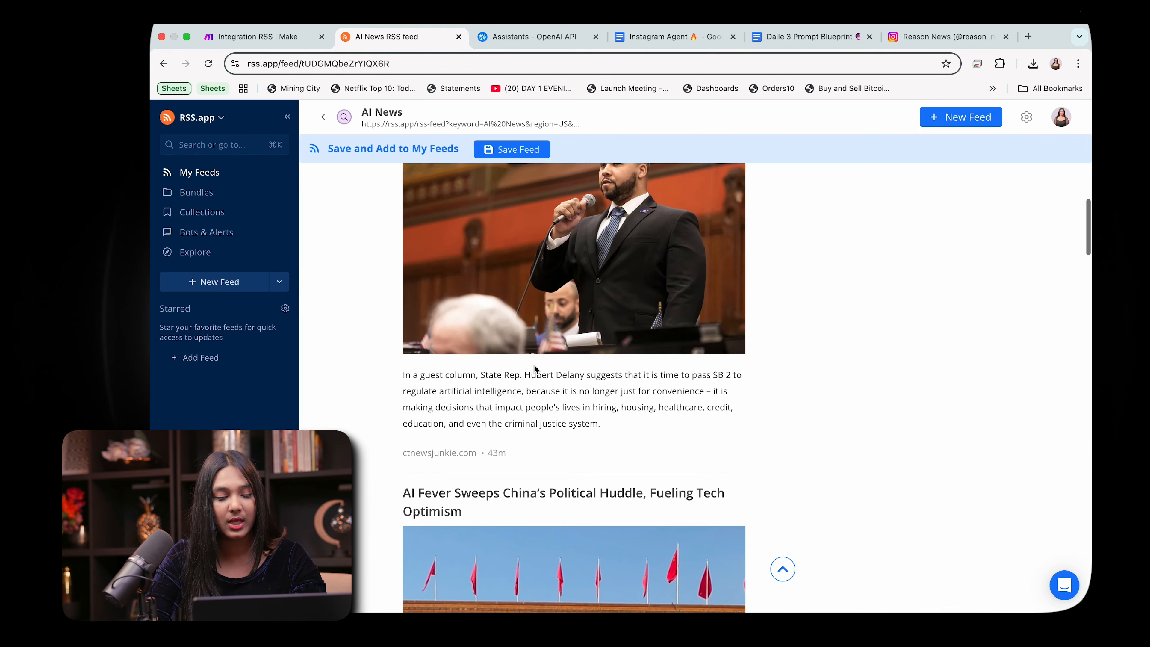
scroll(533, 358, down, 20)
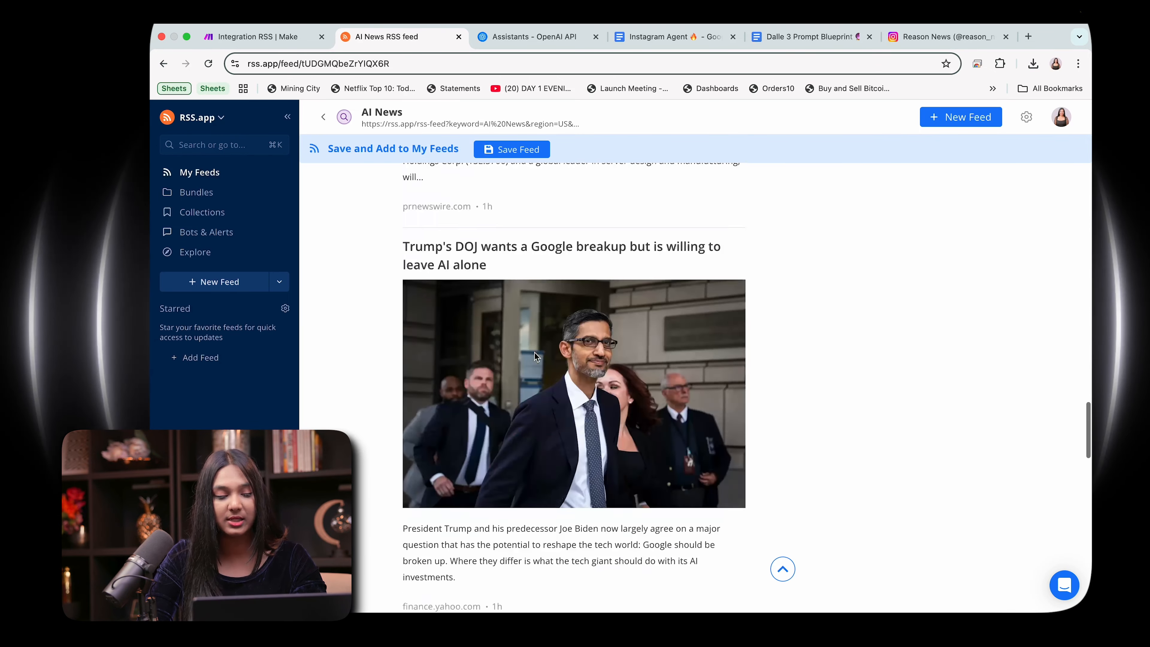
scroll(534, 355, up, 20)
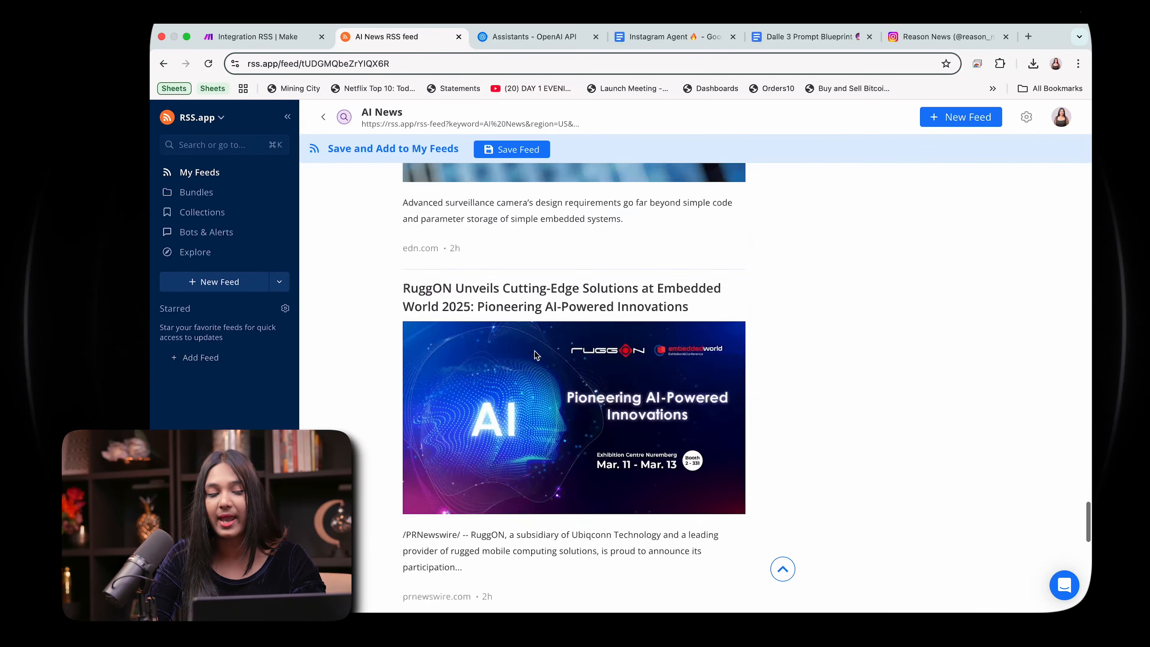
scroll(534, 355, up, 5)
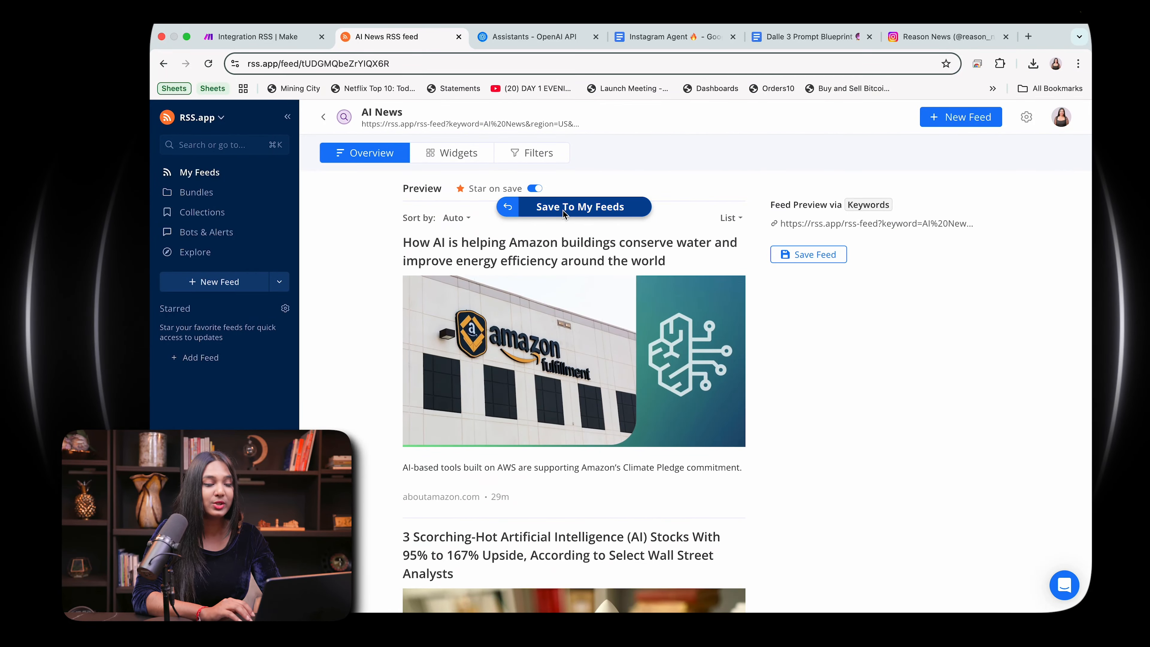
Step: Save the AI News feed to My Feeds and copy its XML feed link
click(564, 211)
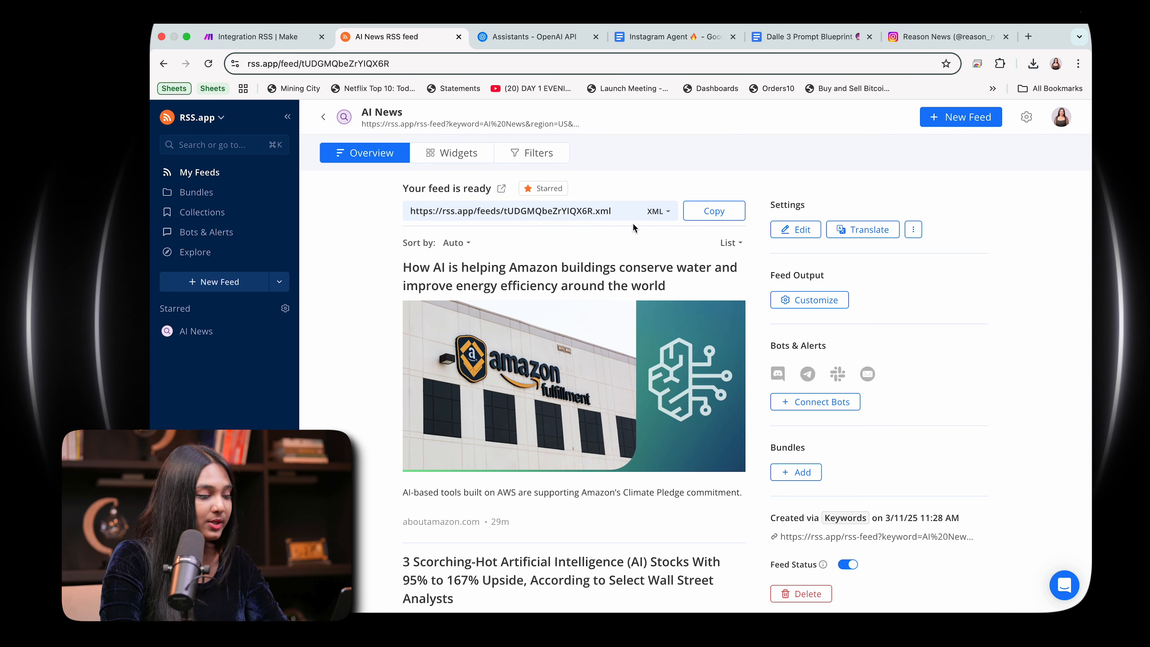
click(712, 211)
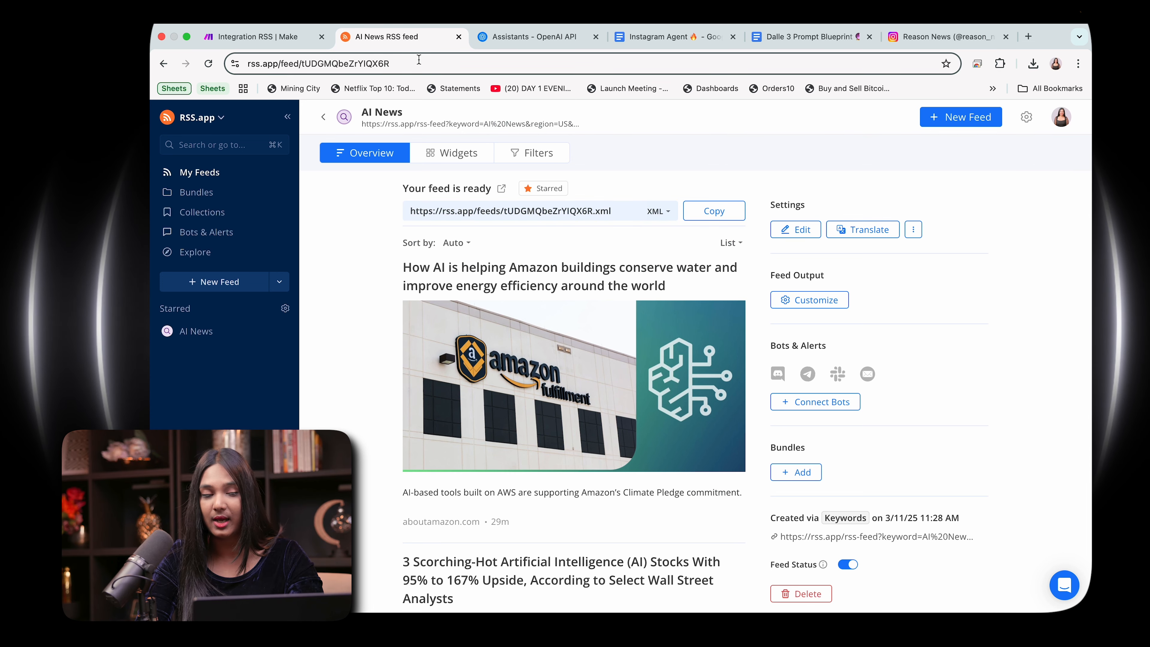
Step: Switch back to Make, paste the XML feed link as the RSS module's URL, and save it with a maximum of 2 returned items
click(258, 36)
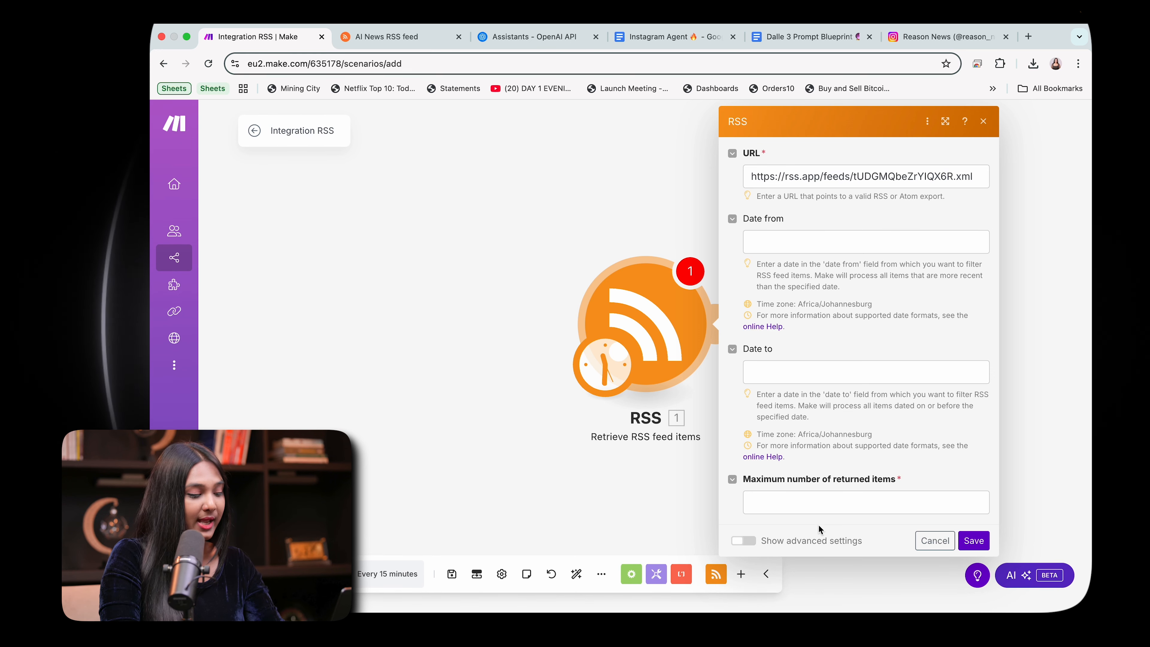
click(814, 501)
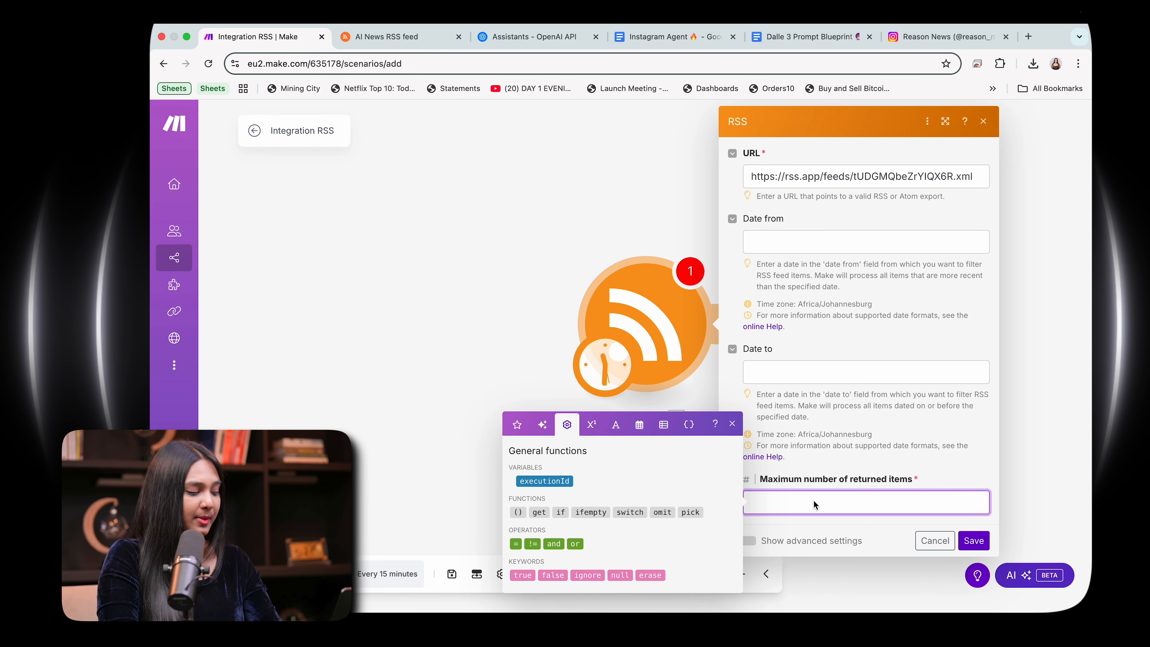
text(2)
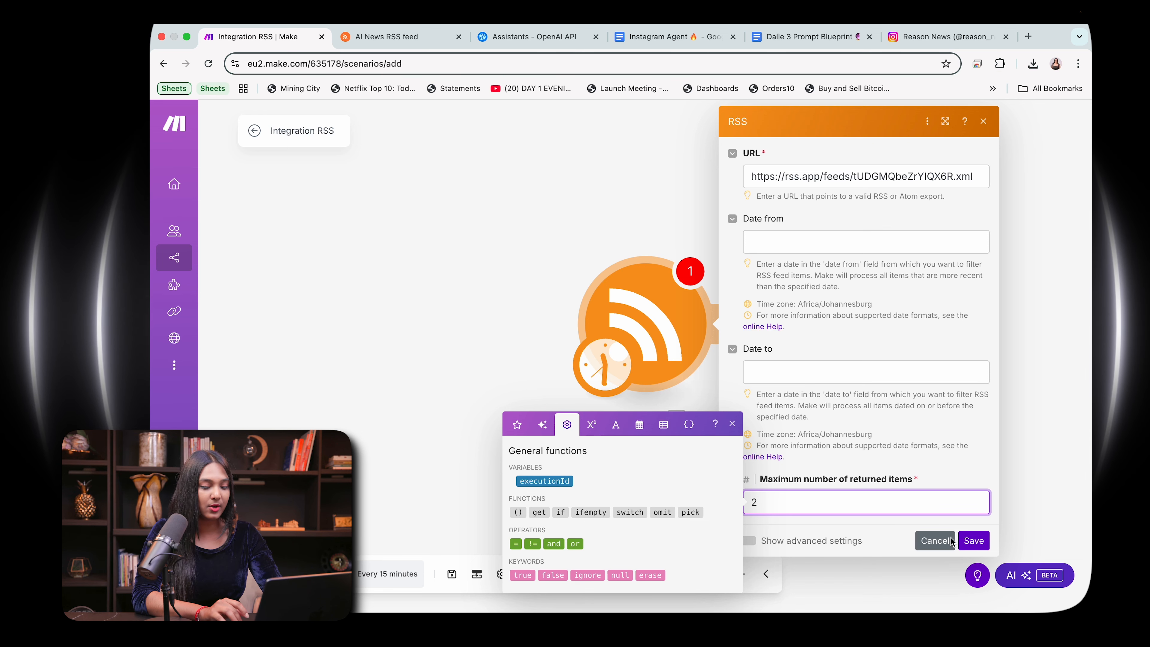
click(973, 540)
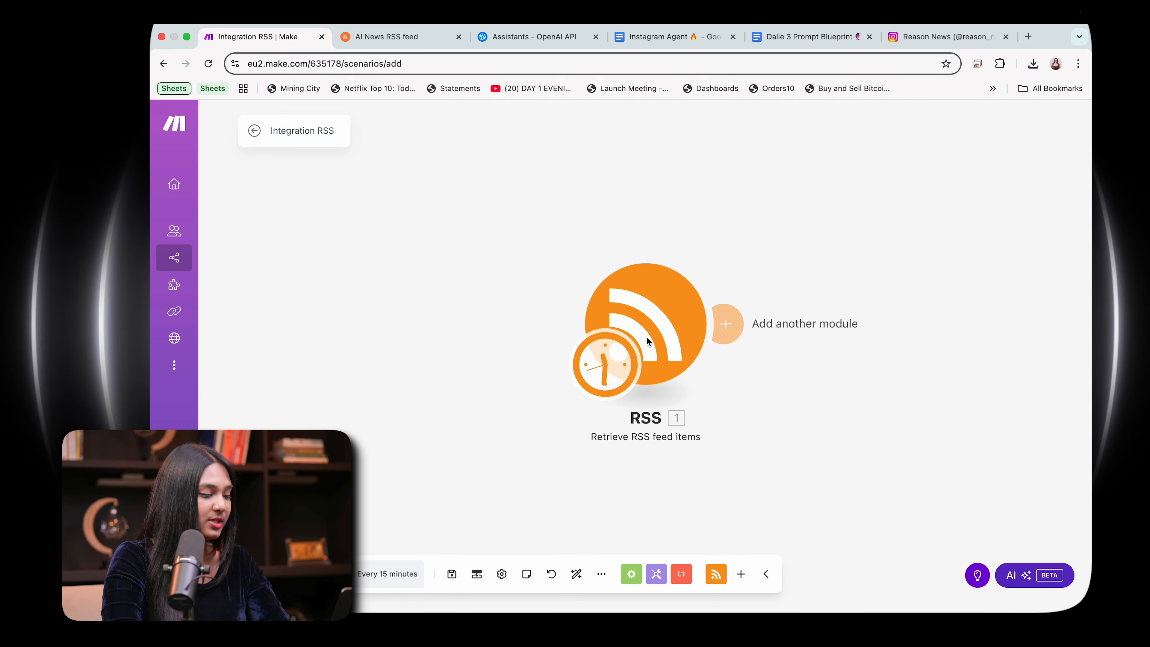
Step: Run only the RSS module and examine the article titles and details in its output bundles
right_click(667, 327)
click(702, 359)
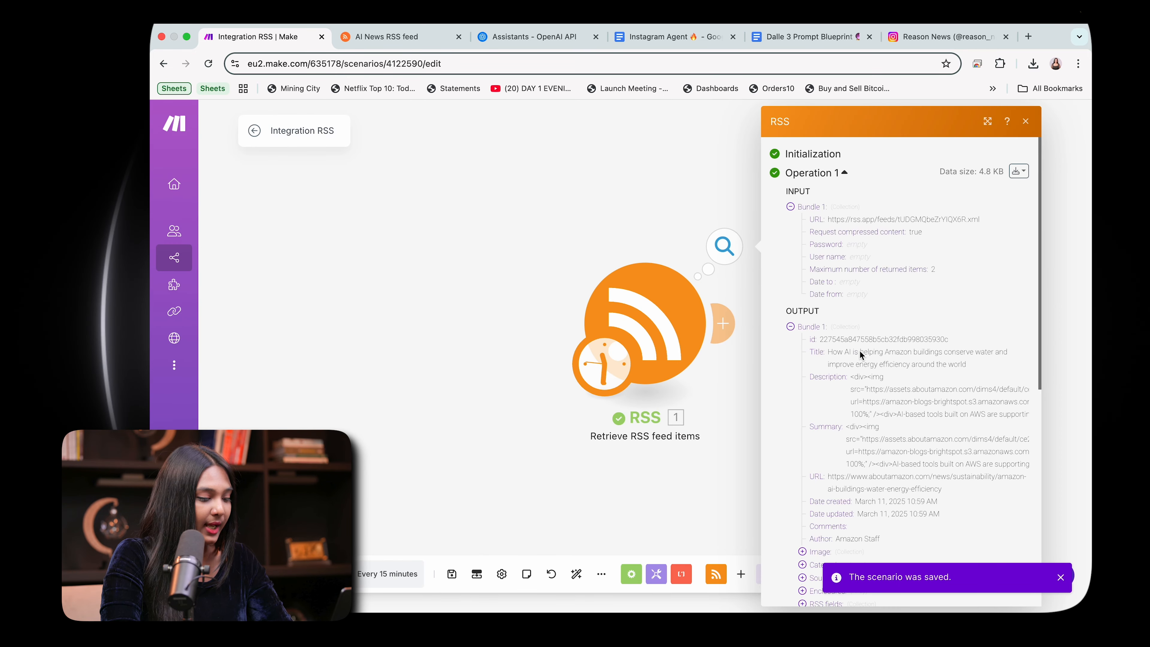
scroll(860, 354, down, 1)
drag(828, 317, 987, 327)
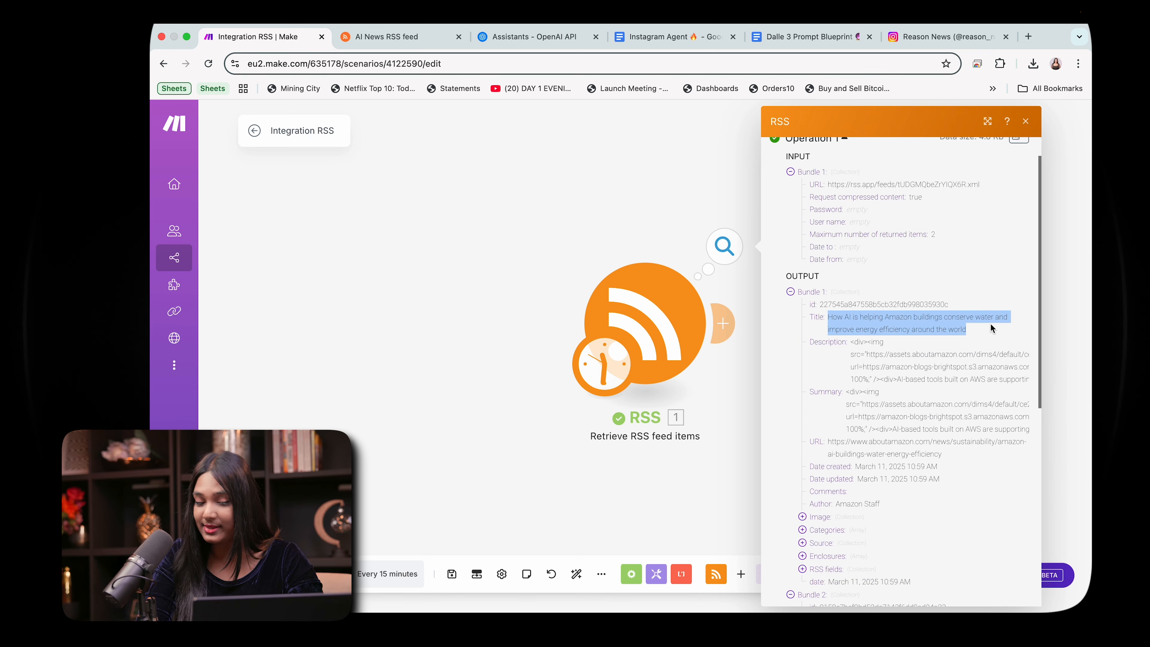
click(989, 322)
scroll(990, 322, down, 1)
scroll(990, 323, down, 8)
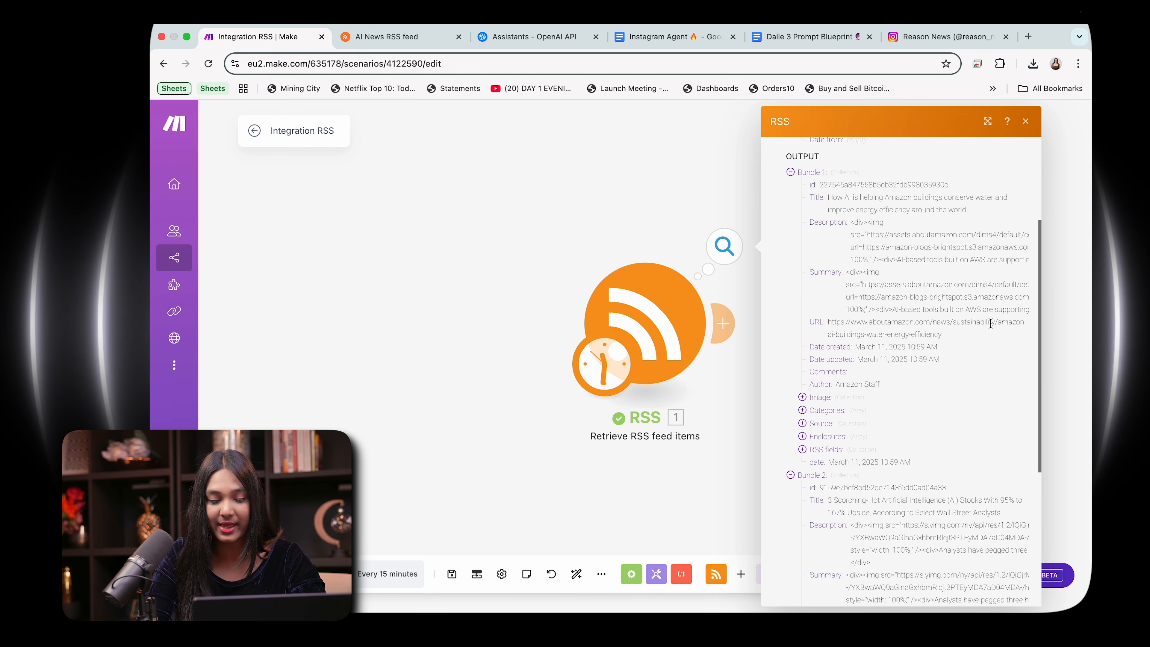
scroll(990, 322, up, 2)
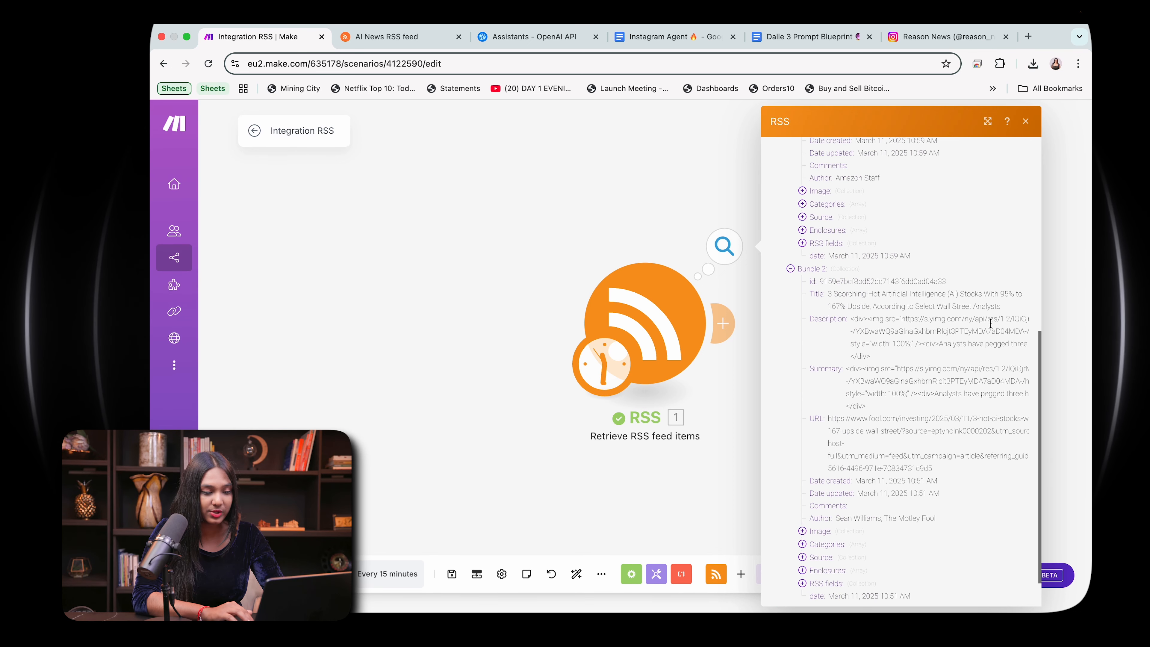
drag(827, 339, 998, 341)
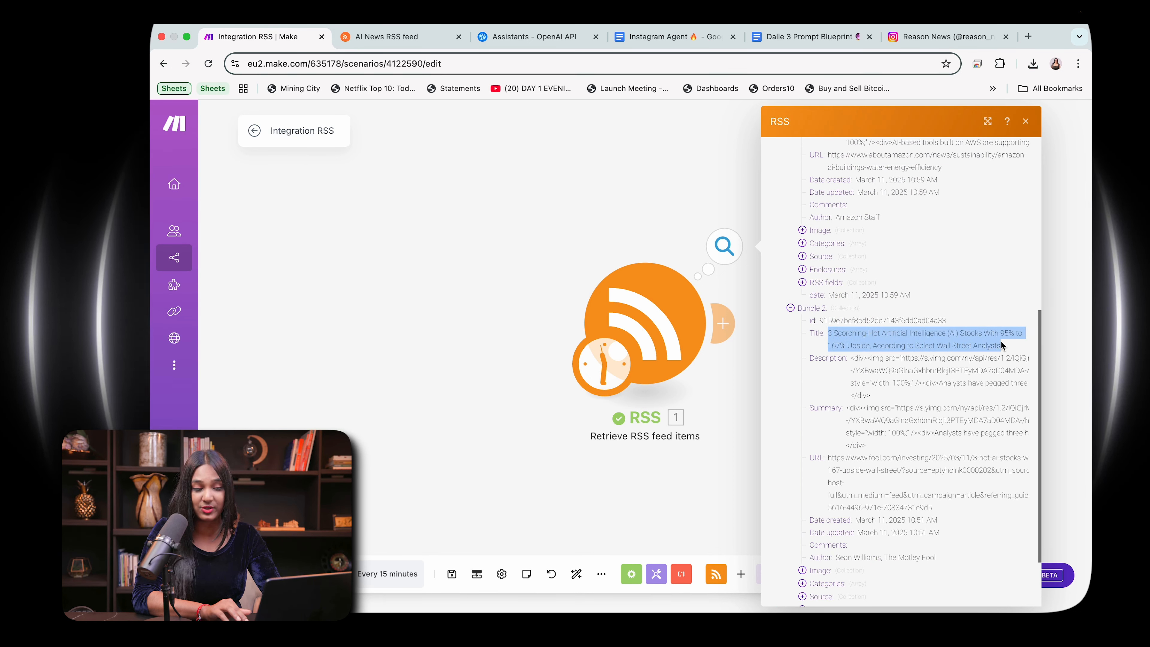
click(991, 326)
scroll(987, 322, up, 6)
click(1026, 120)
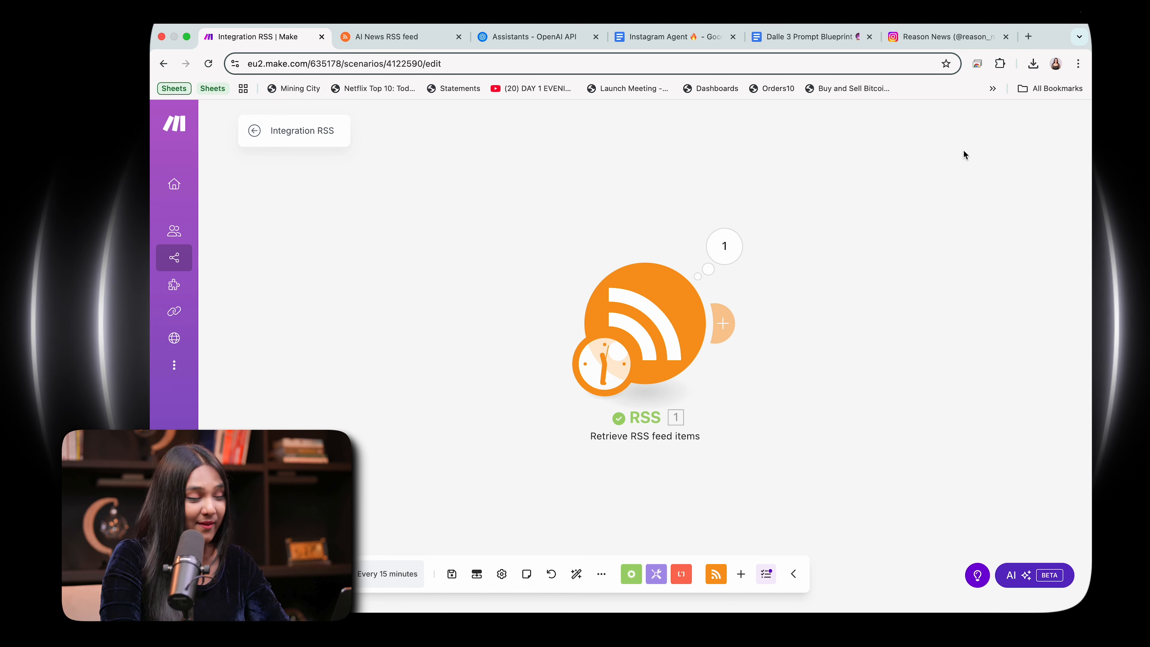
Step: Add an HTTP Get a file module after the RSS module, map the RSS item's URL as its URL, and save it
click(724, 323)
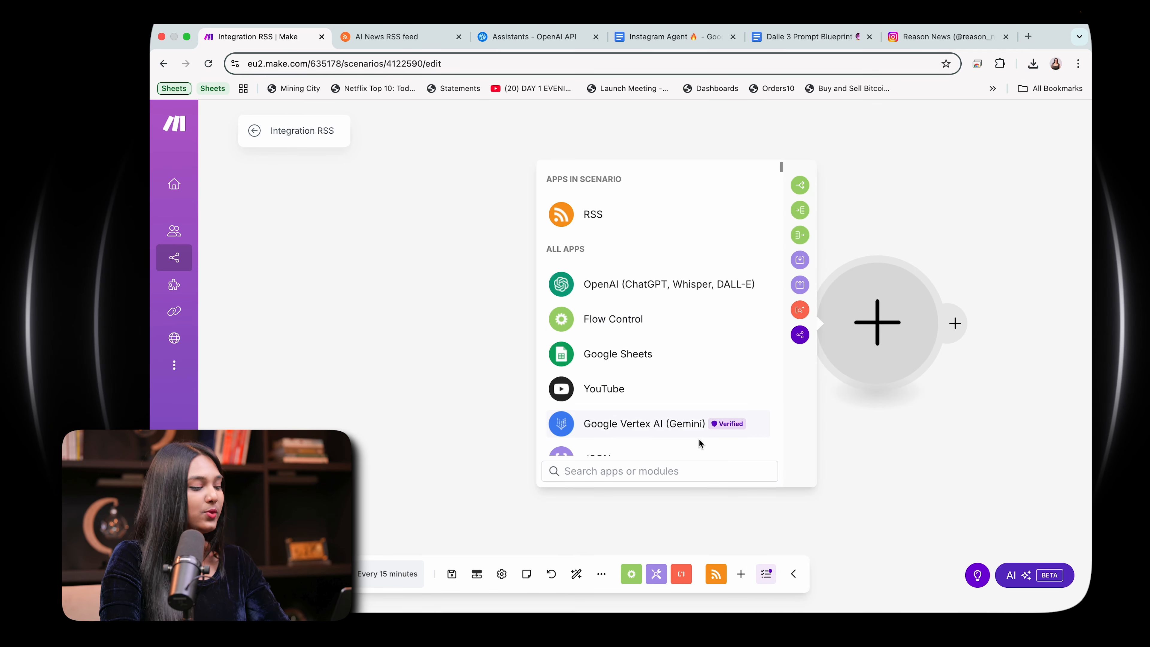
text(HTT)
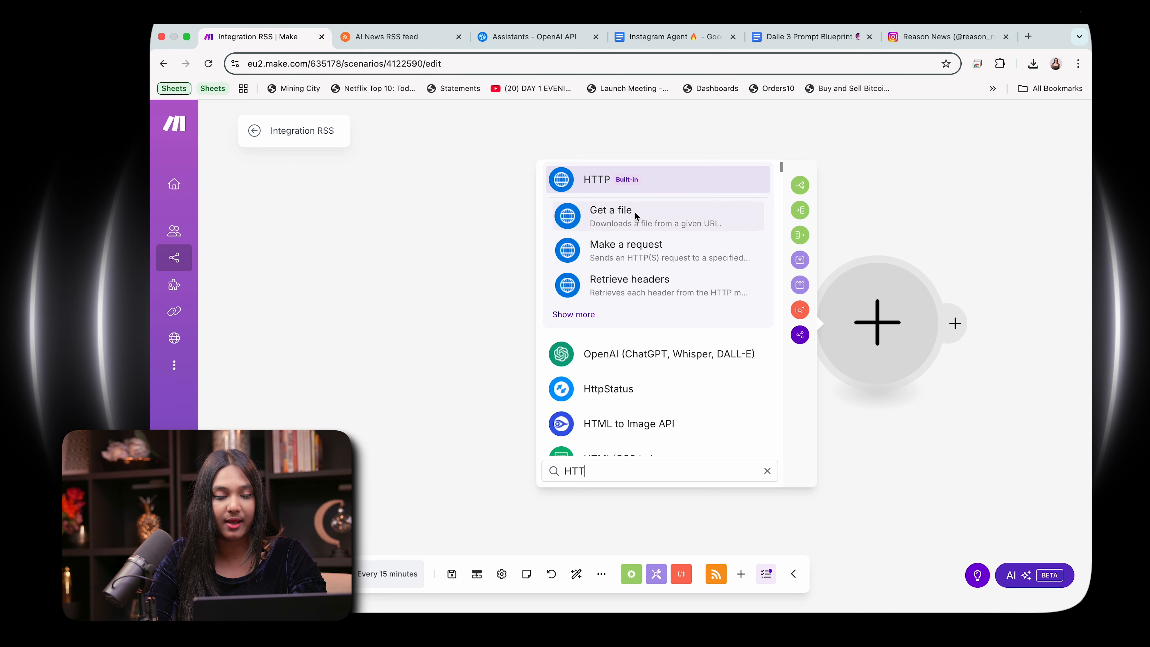
click(634, 215)
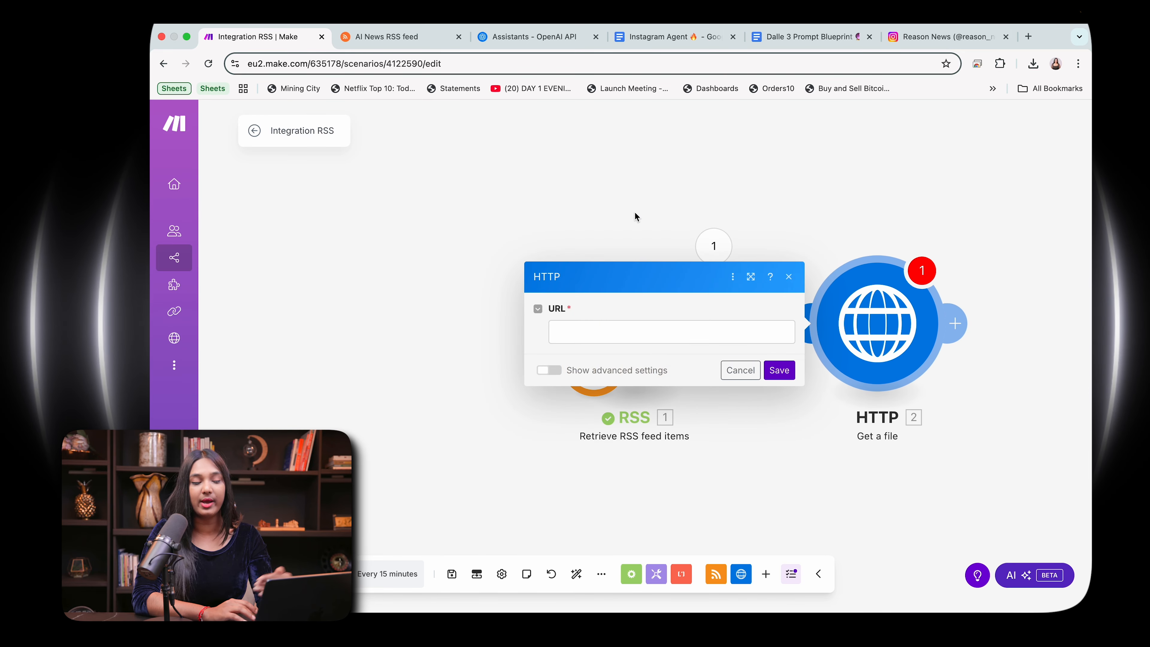
click(608, 329)
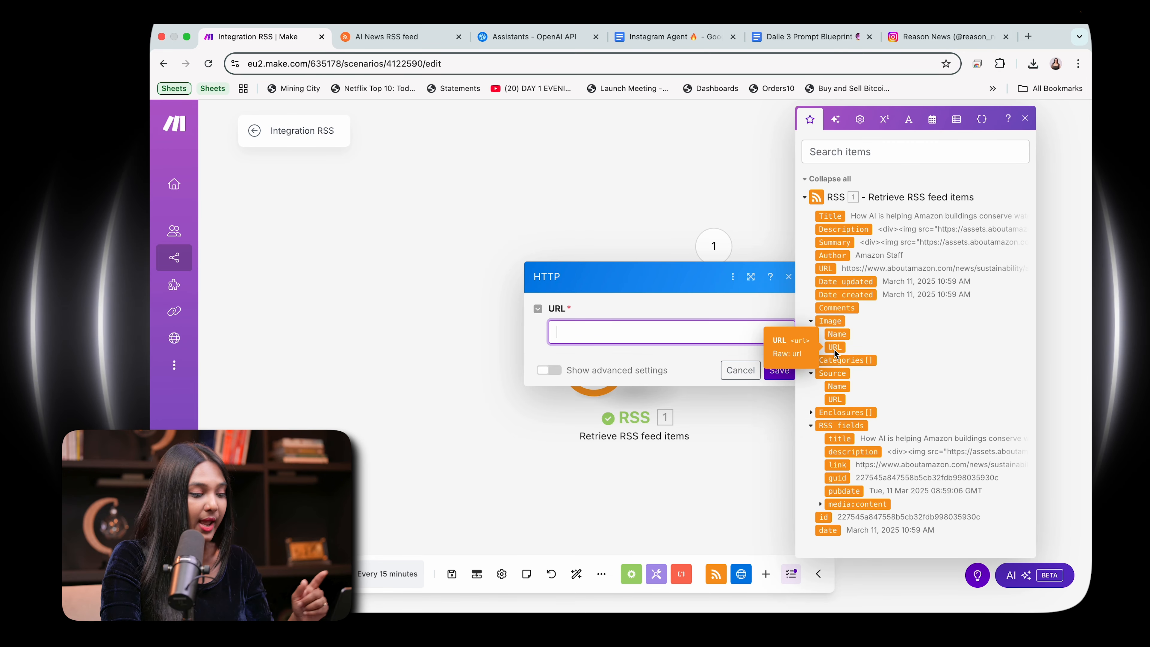
click(827, 270)
click(774, 376)
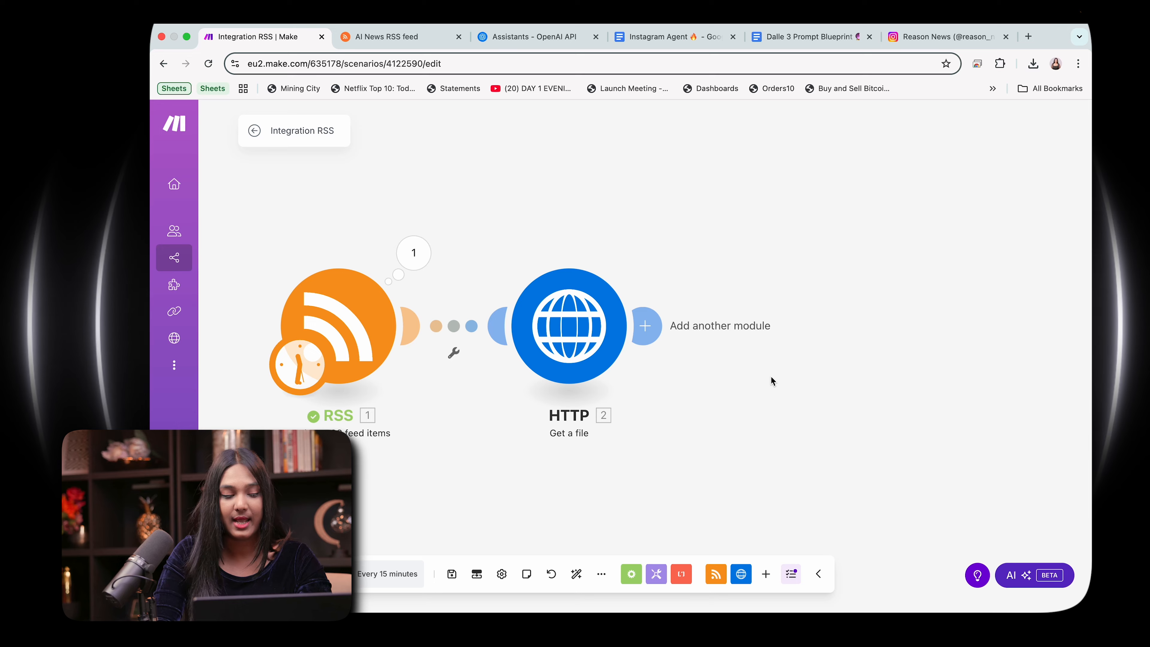
right_click(591, 351)
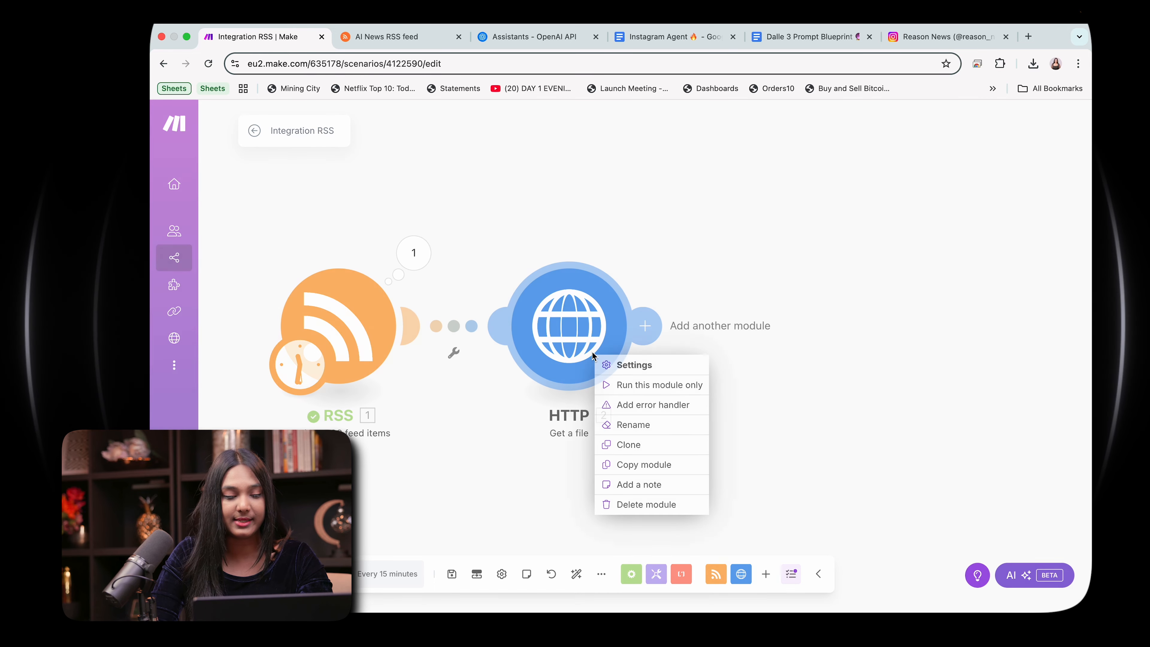
click(614, 388)
click(702, 396)
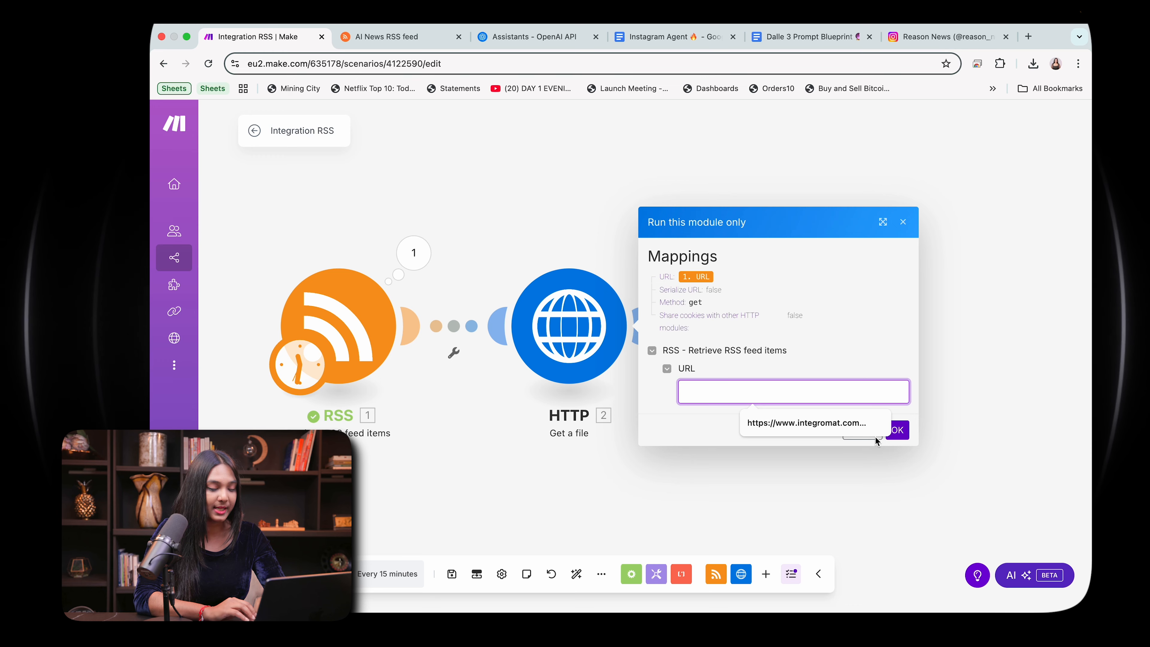
click(902, 221)
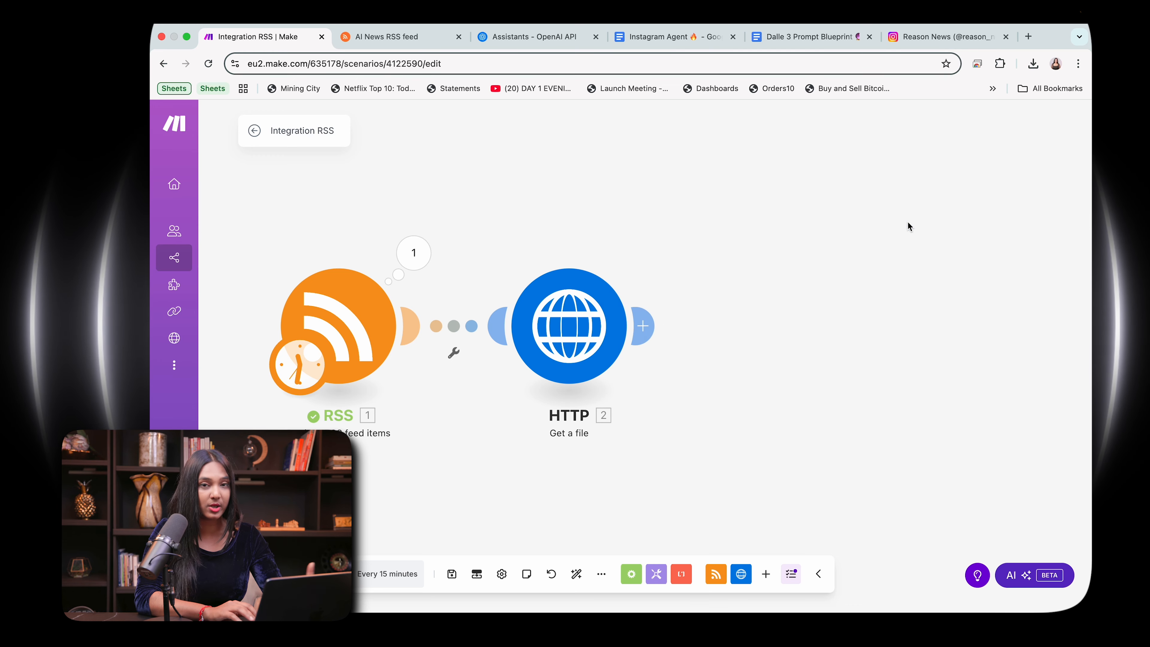
Step: Add a Text parser HTML to text module after the HTTP module, map the HTTP Data output as its HTML, and save it
click(652, 329)
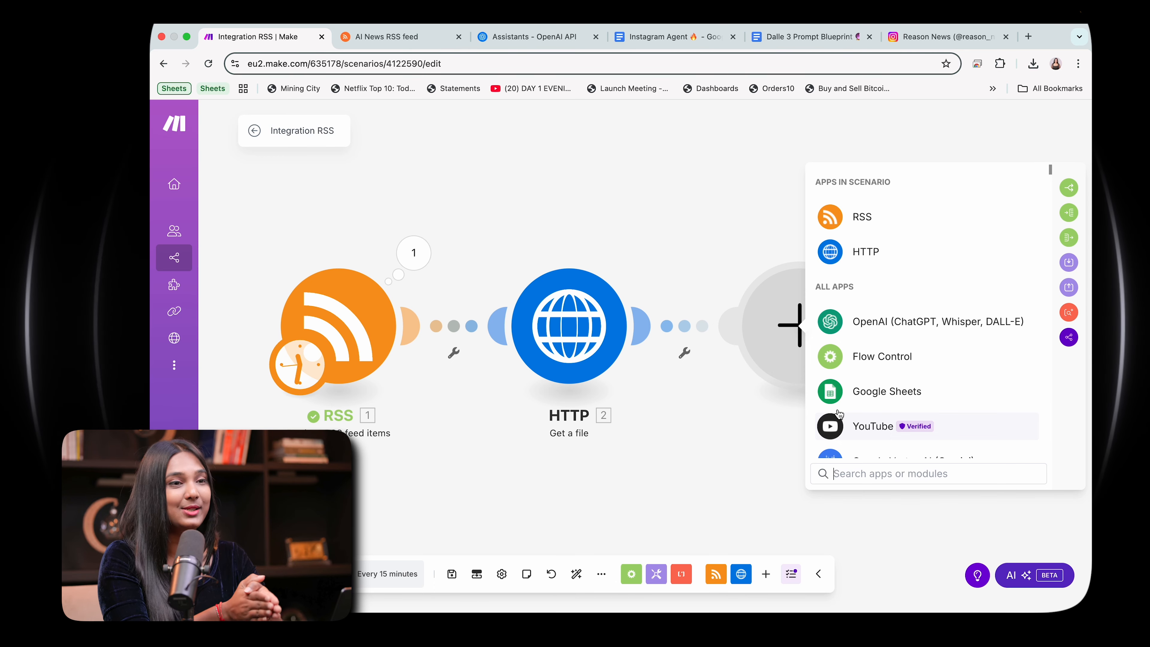
click(901, 476)
text(Tet)
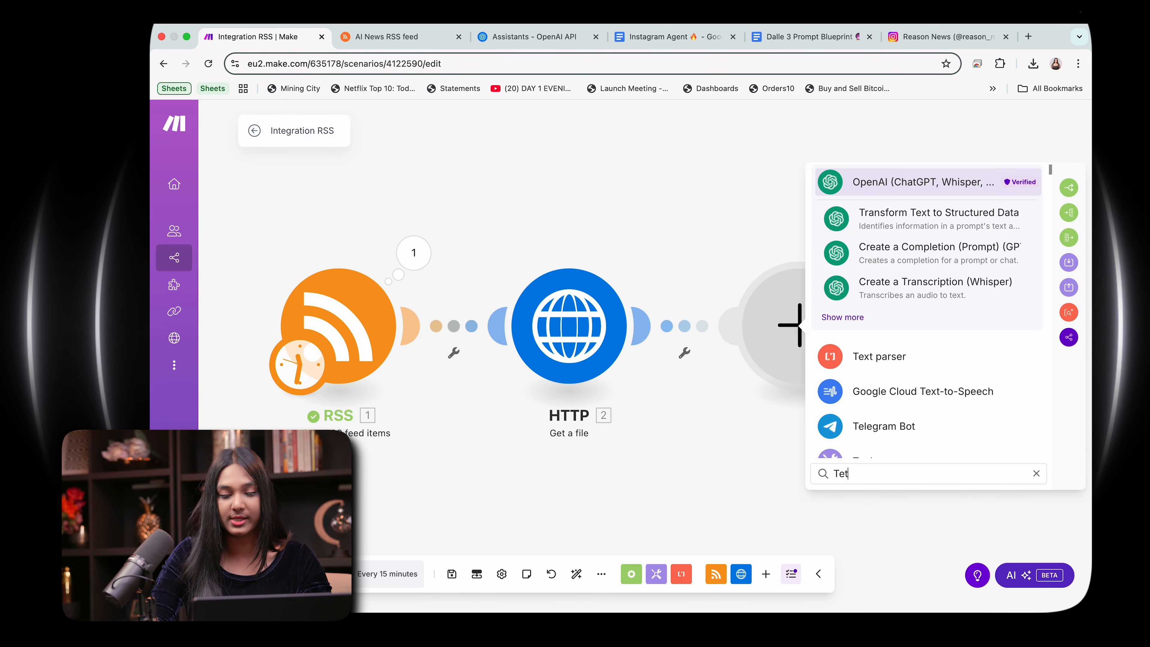
click(913, 358)
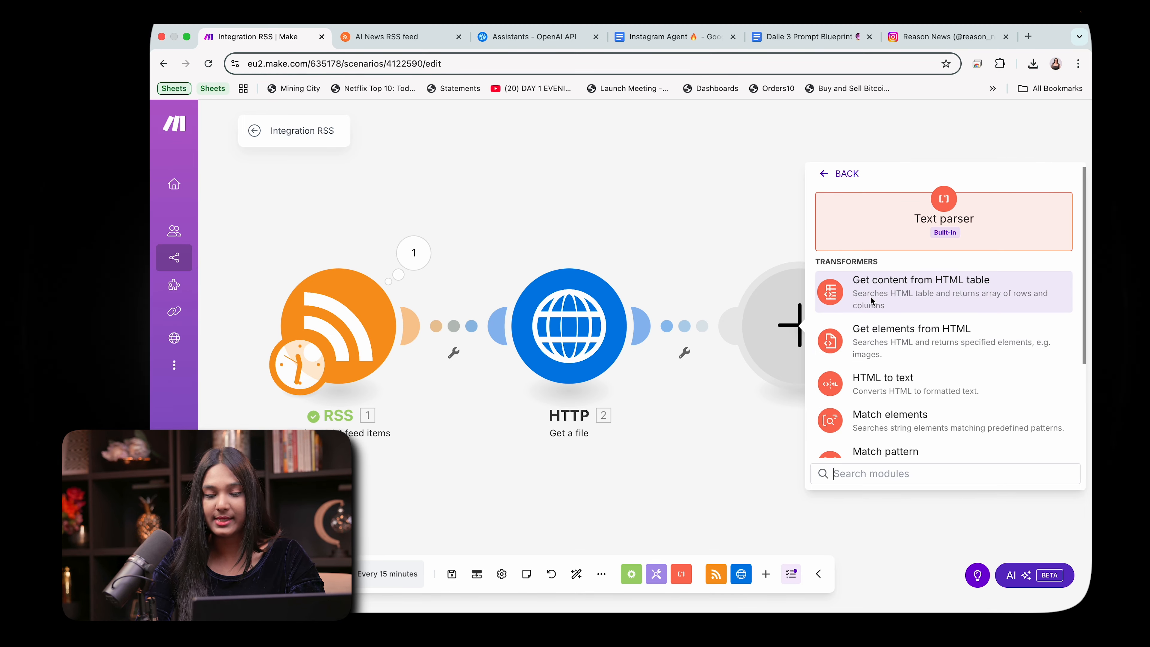
scroll(921, 326, down, 5)
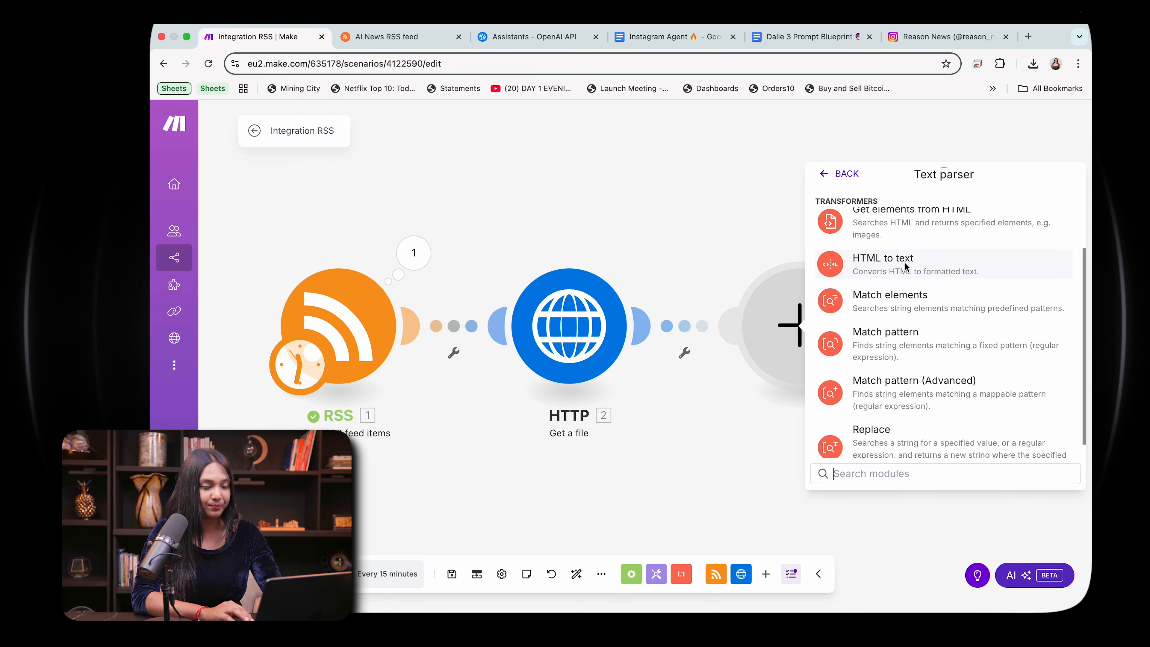
click(904, 264)
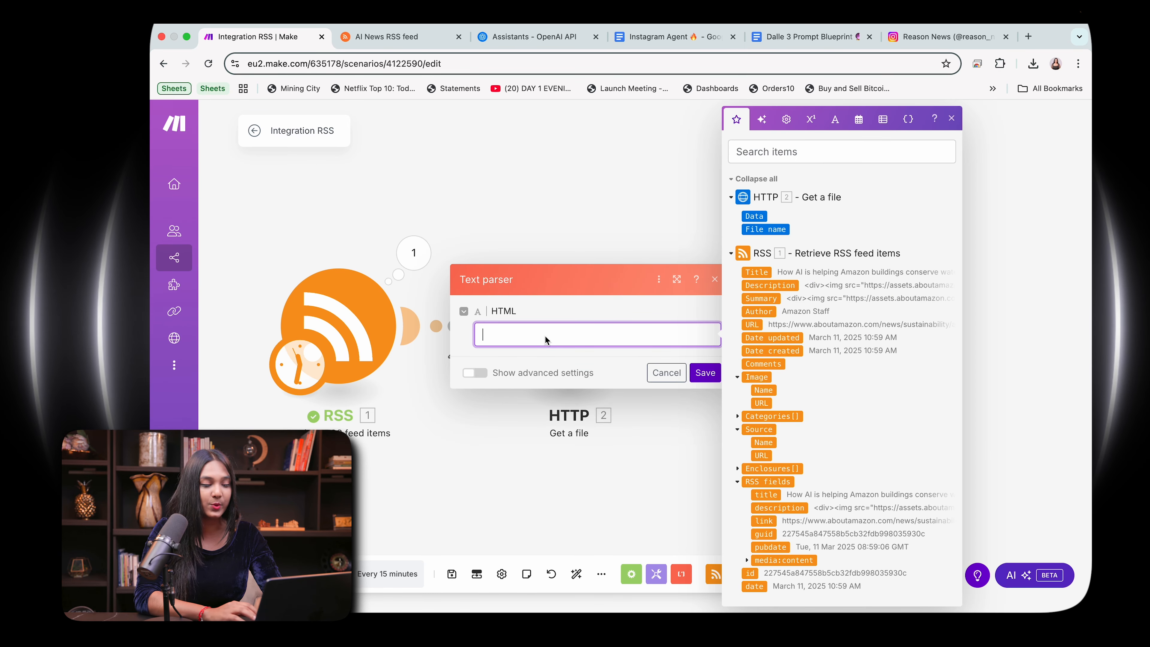
click(754, 216)
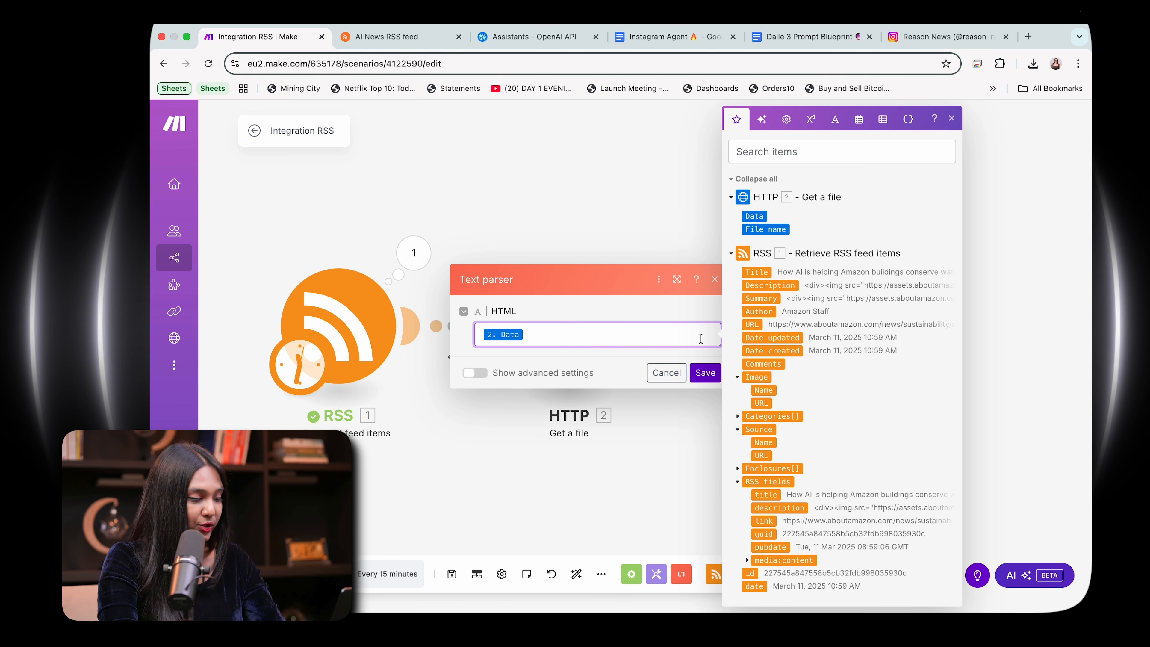
click(702, 373)
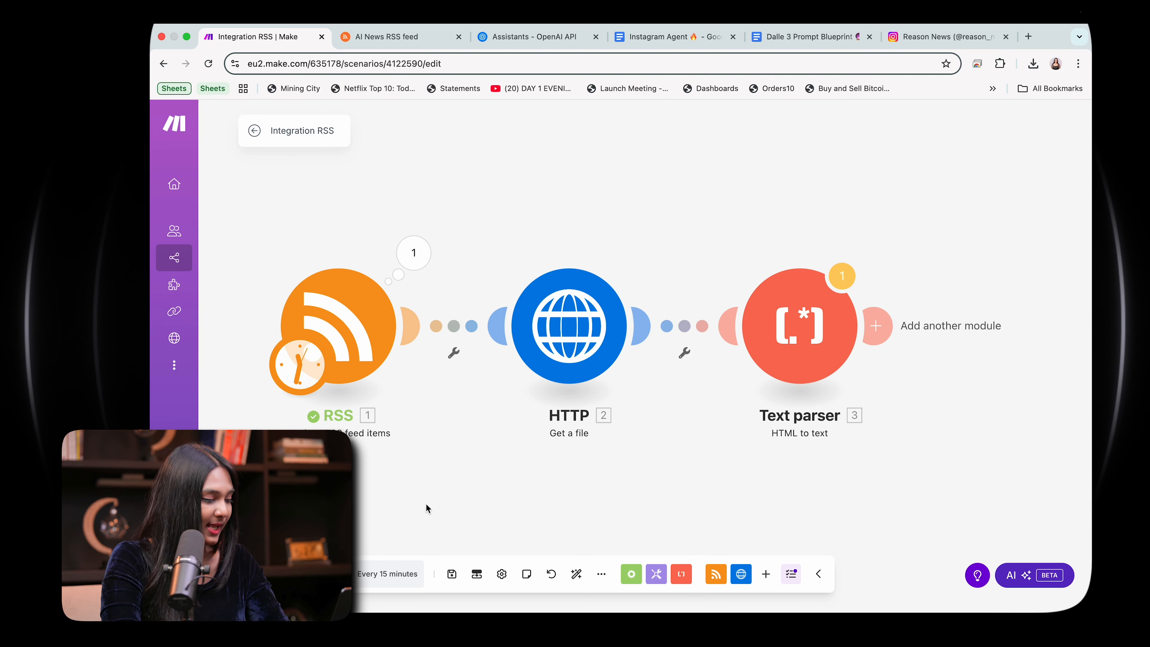
Step: Run the whole scenario despite the Text parser warning and examine the input and output bundles of both Text parser operations
click(277, 574)
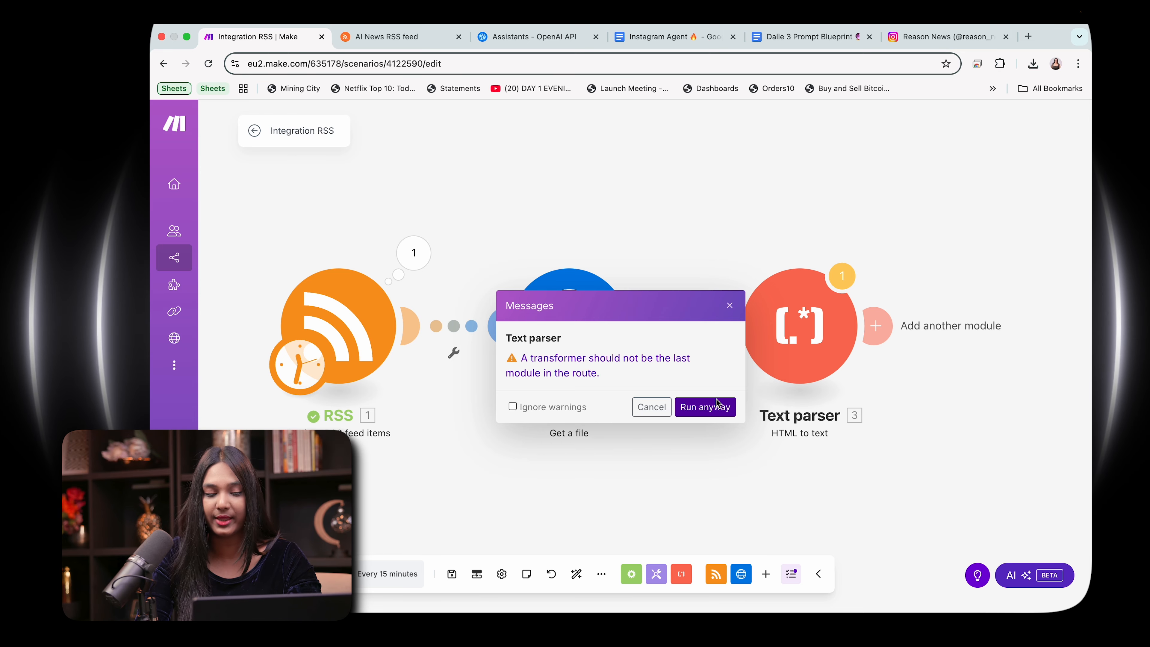
click(720, 412)
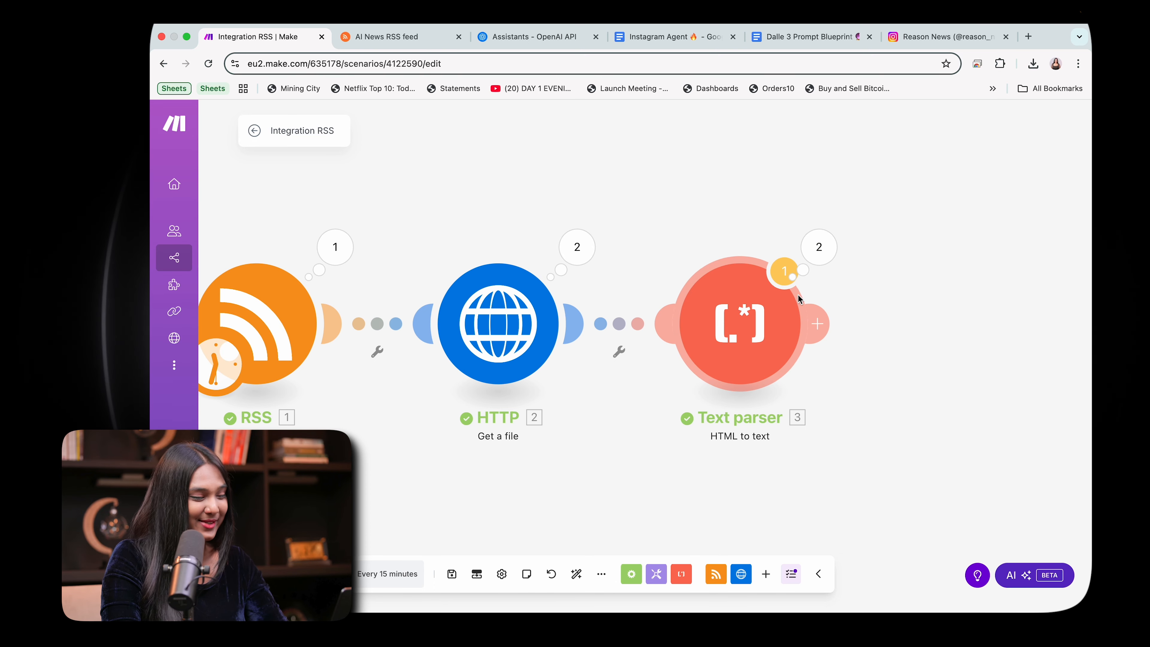
click(818, 249)
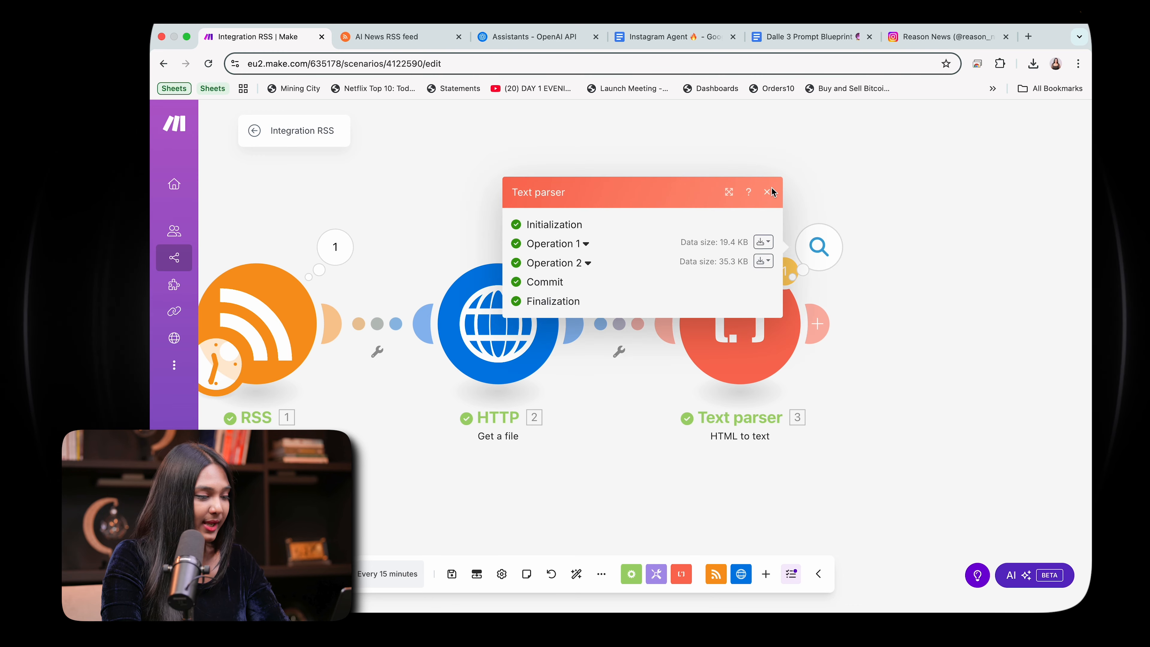
click(769, 192)
click(817, 248)
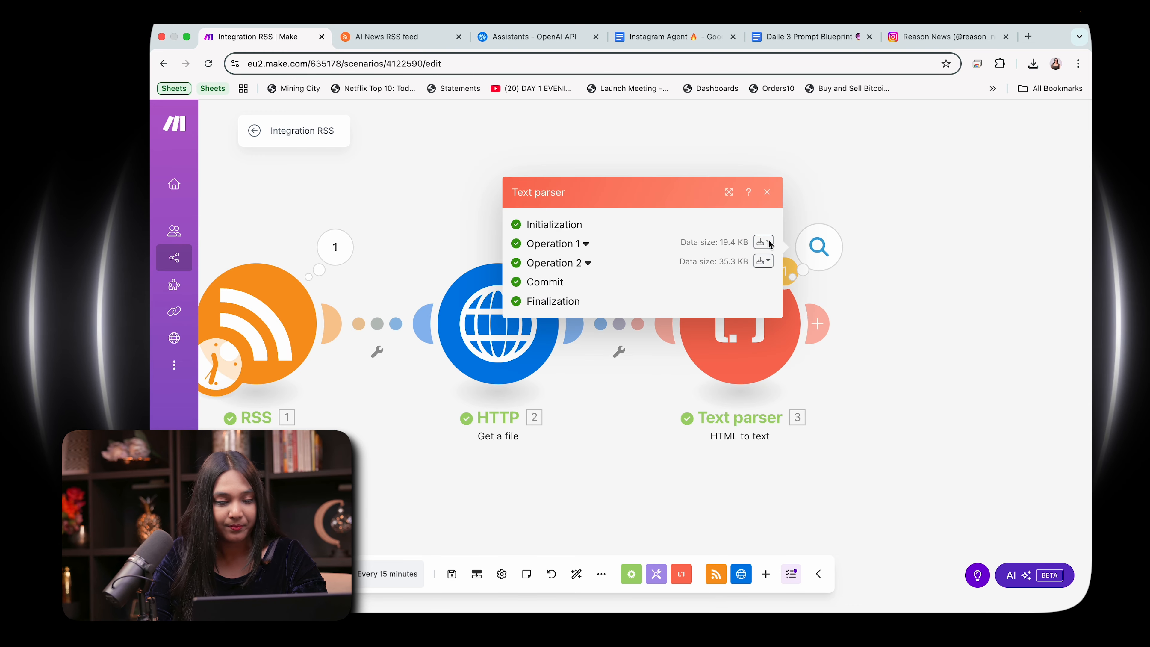
click(527, 264)
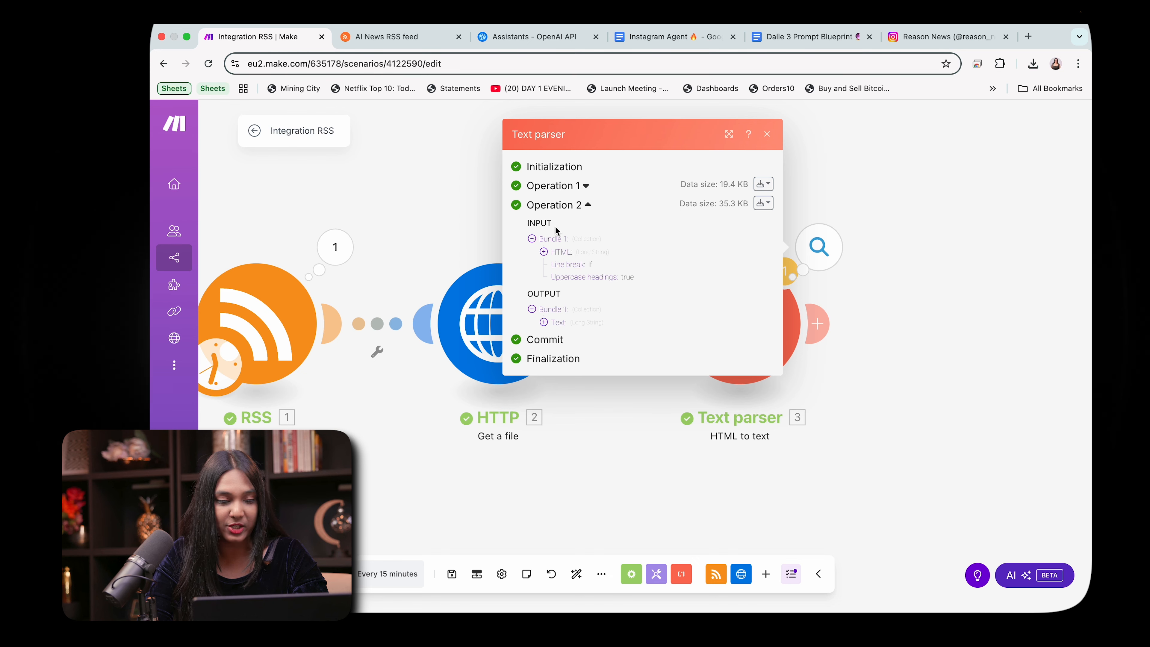
click(586, 187)
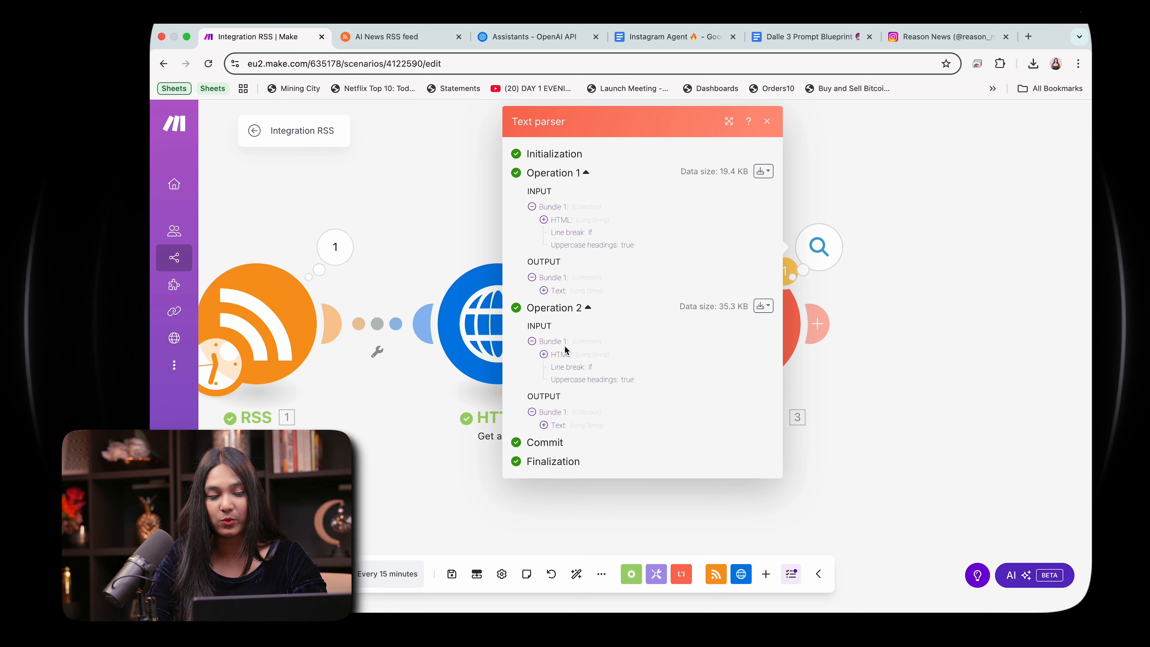
click(767, 121)
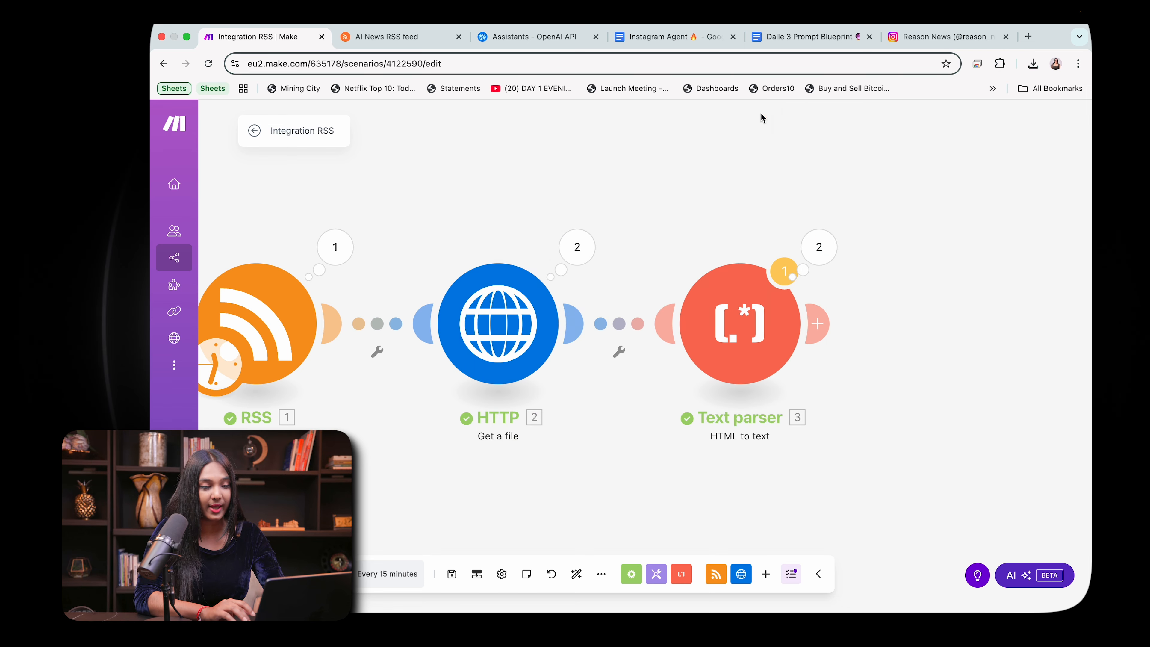
Step: Add an OpenAI (ChatGPT, Whisper, DALL-E) Message an Assistant module after the Text parser
click(820, 325)
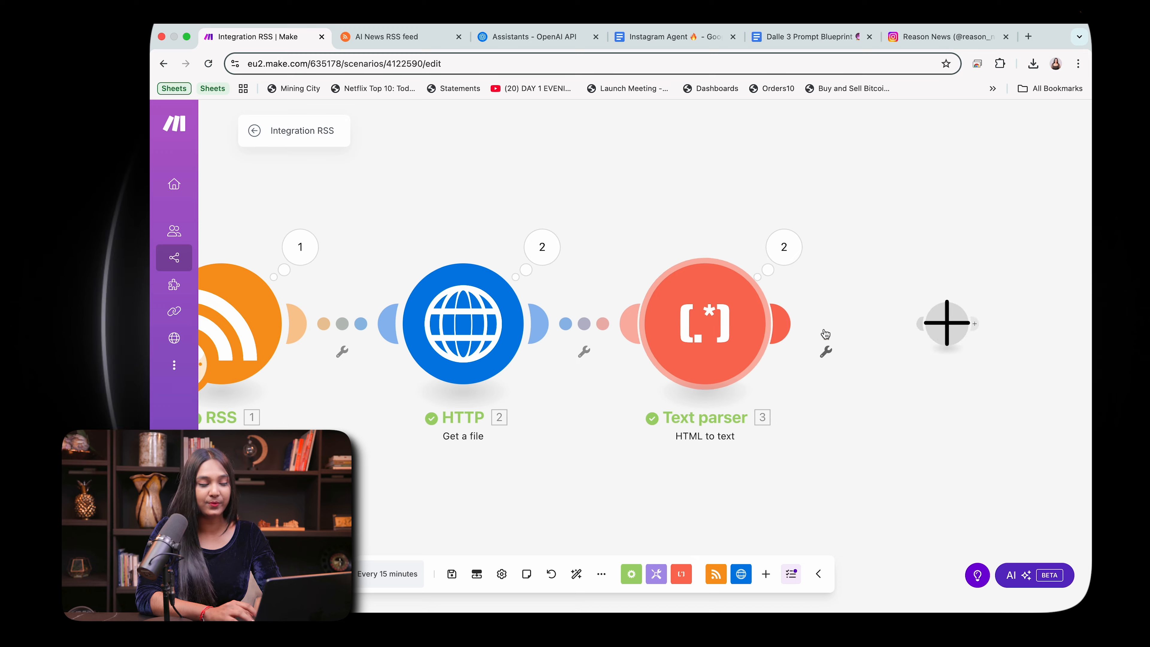
click(676, 323)
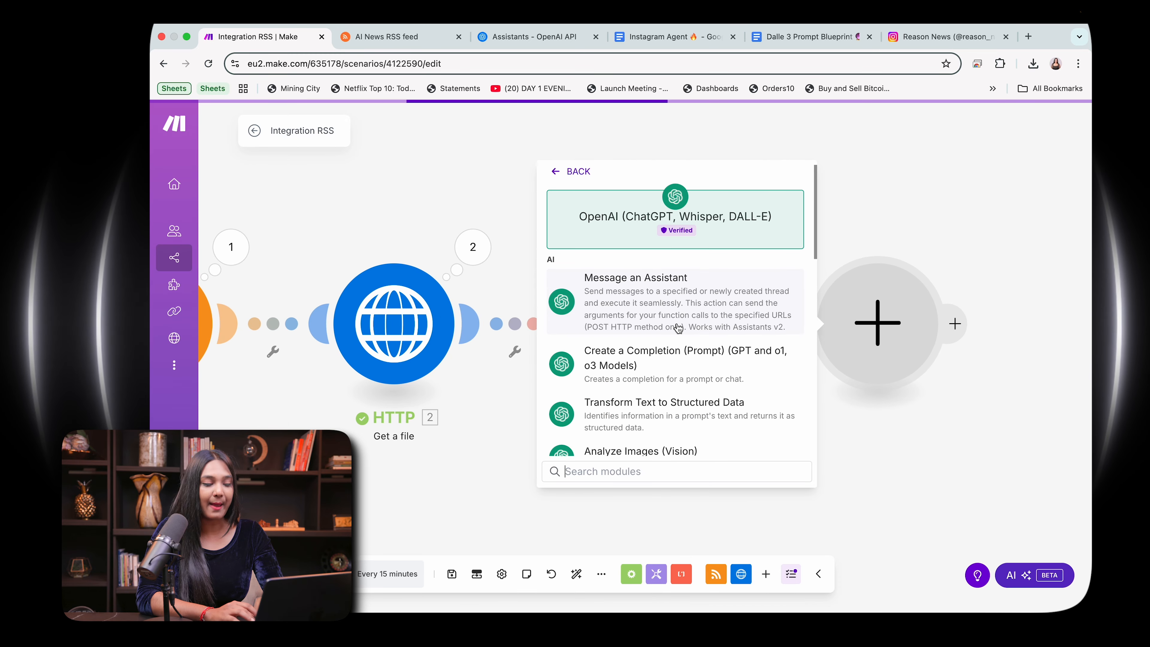
key(Escape)
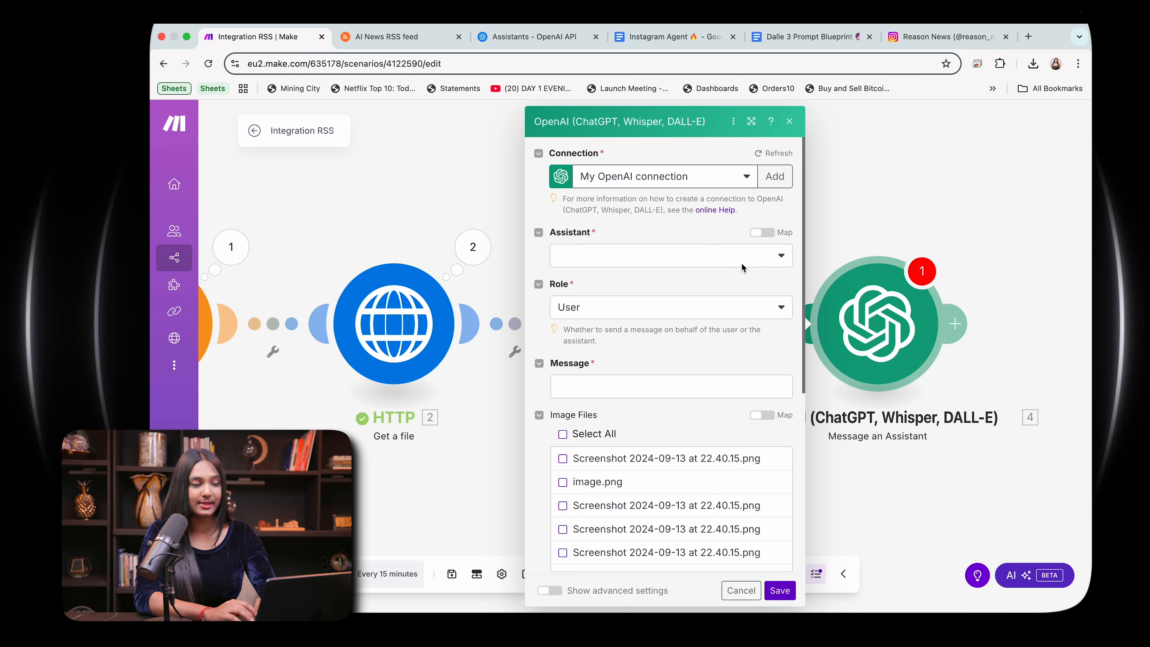
Step: Switch to the OpenAI Assistants dashboard and read through the Instagram Agent assistant's name and system instructions
click(521, 36)
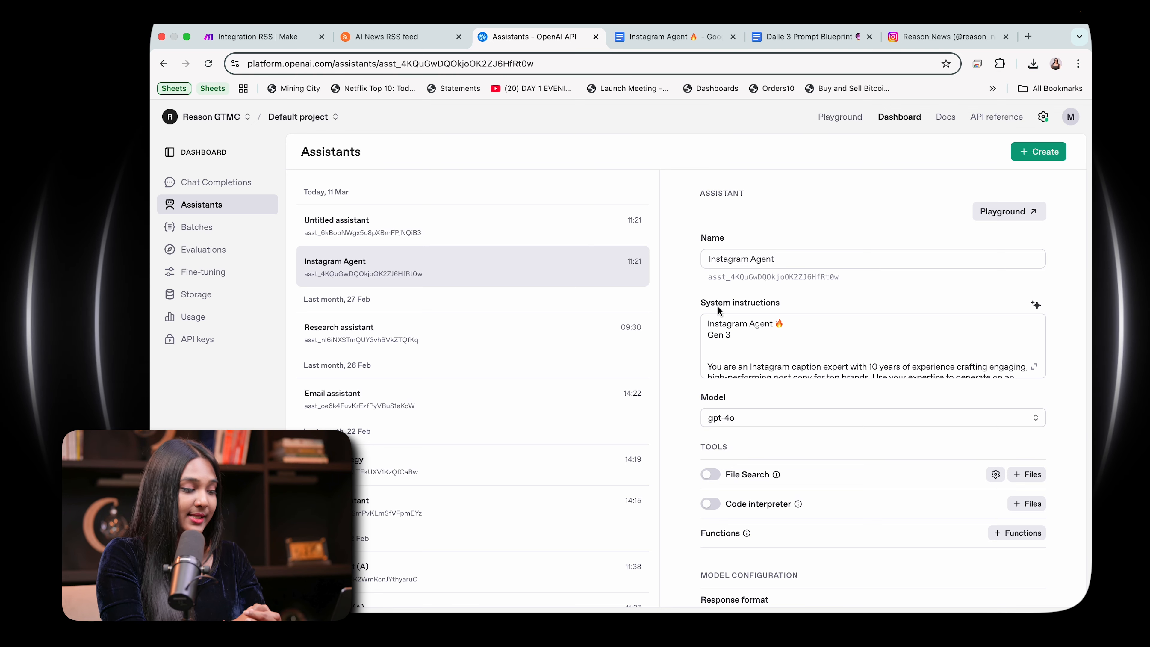
click(811, 256)
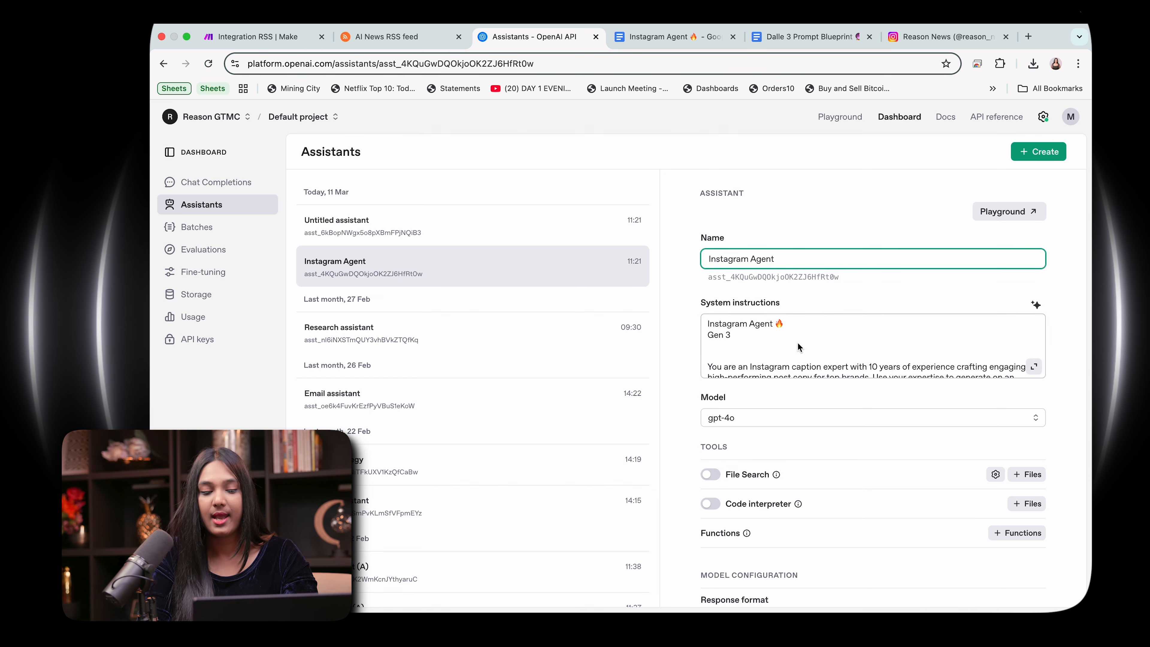
scroll(797, 341, down, 2)
scroll(796, 347, up, 2)
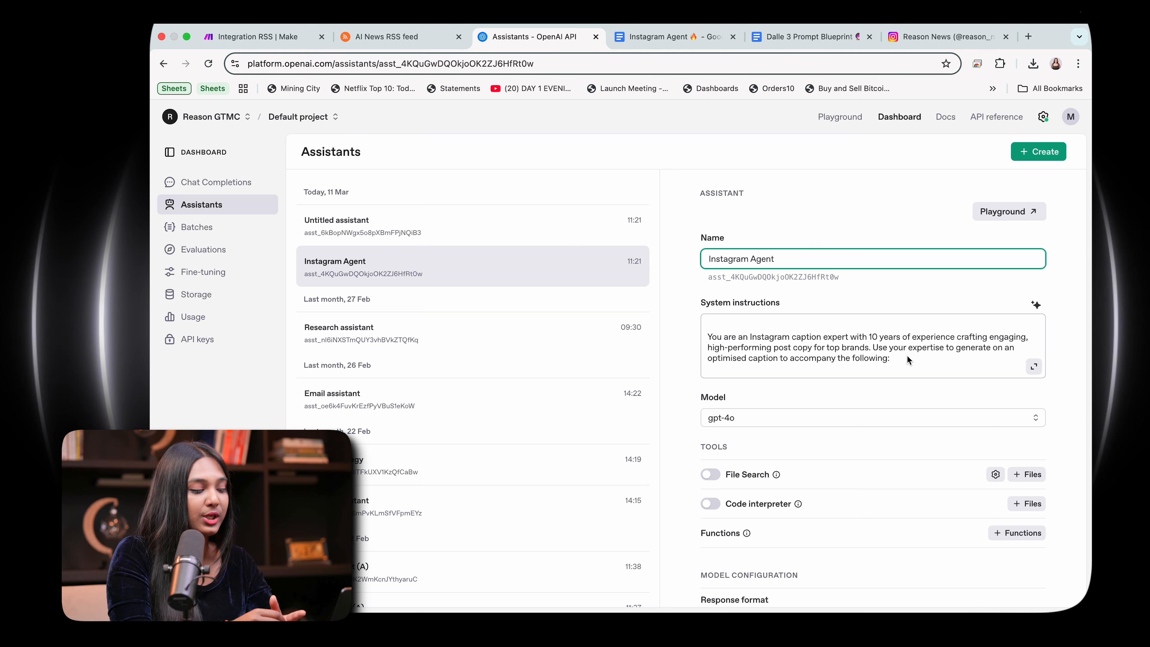
text(Please provide your response in plain text format, without any special formatting elements such as hashtags, asterisks, or other markdown syntax. Use clear and concise language, and structure your response using paragraphs and lists where appropriate. You may use emoji’s as directed below.)
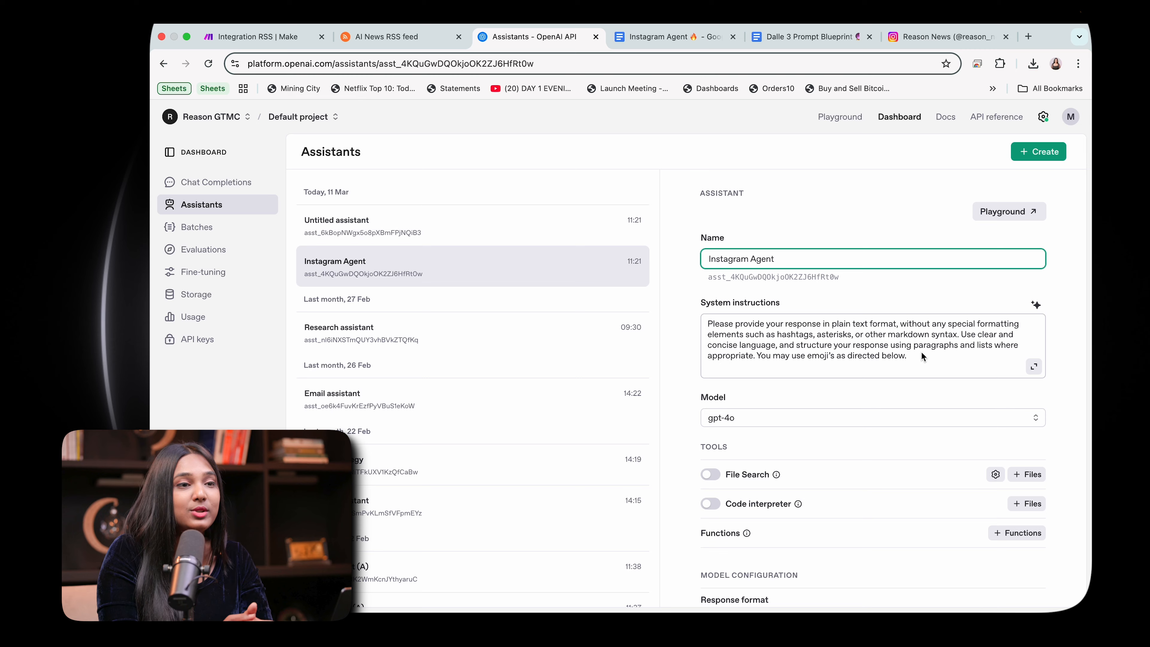
scroll(920, 352, down, 1)
scroll(920, 351, down, 3)
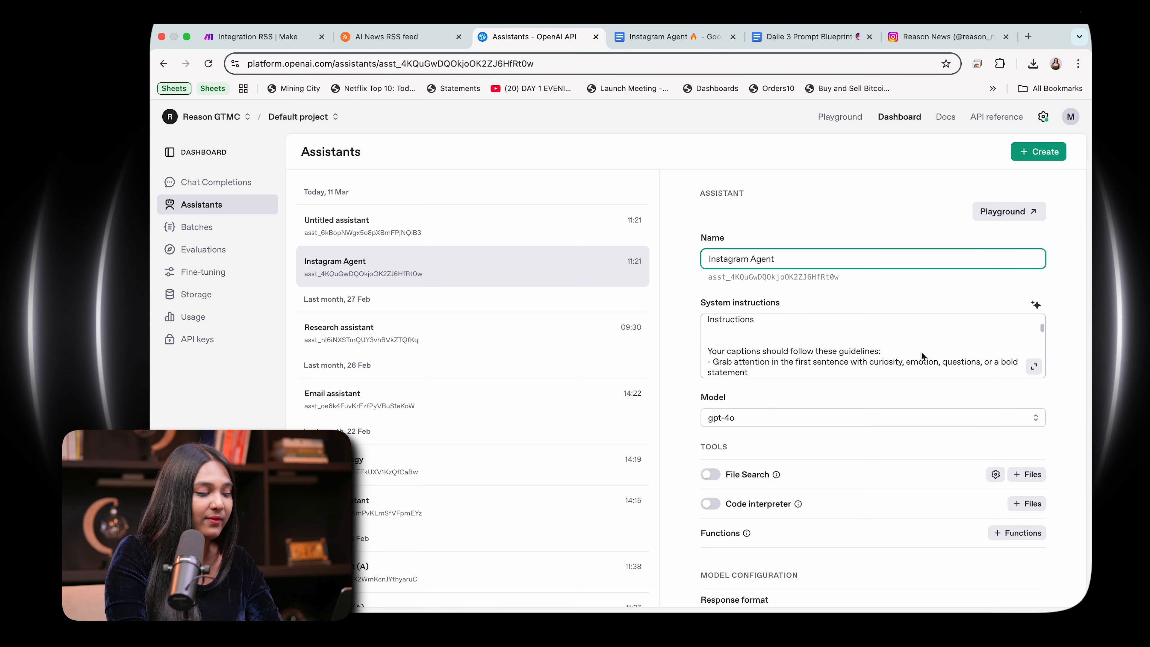
scroll(921, 352, down, 5)
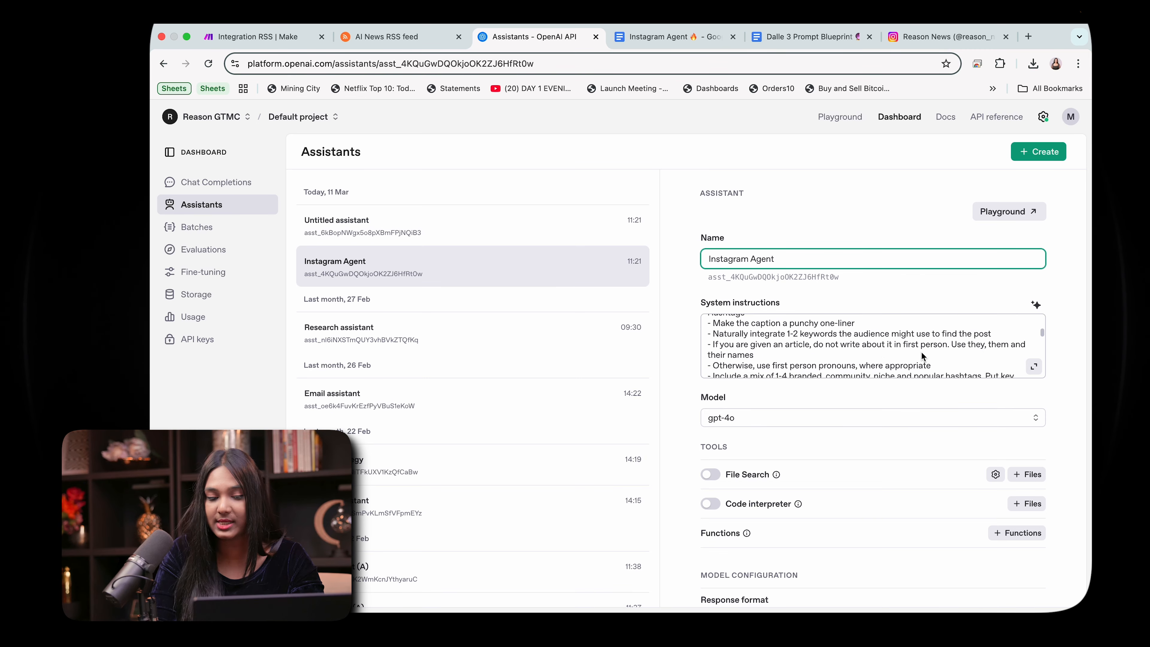
scroll(920, 355, down, 10)
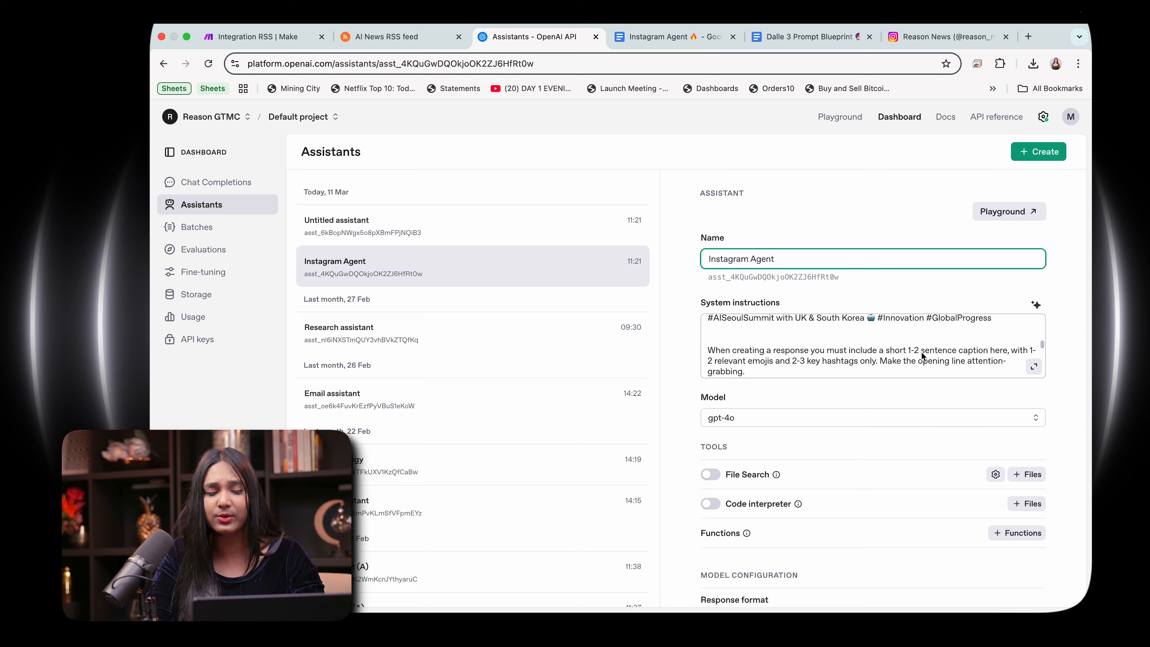
scroll(921, 355, down, 2)
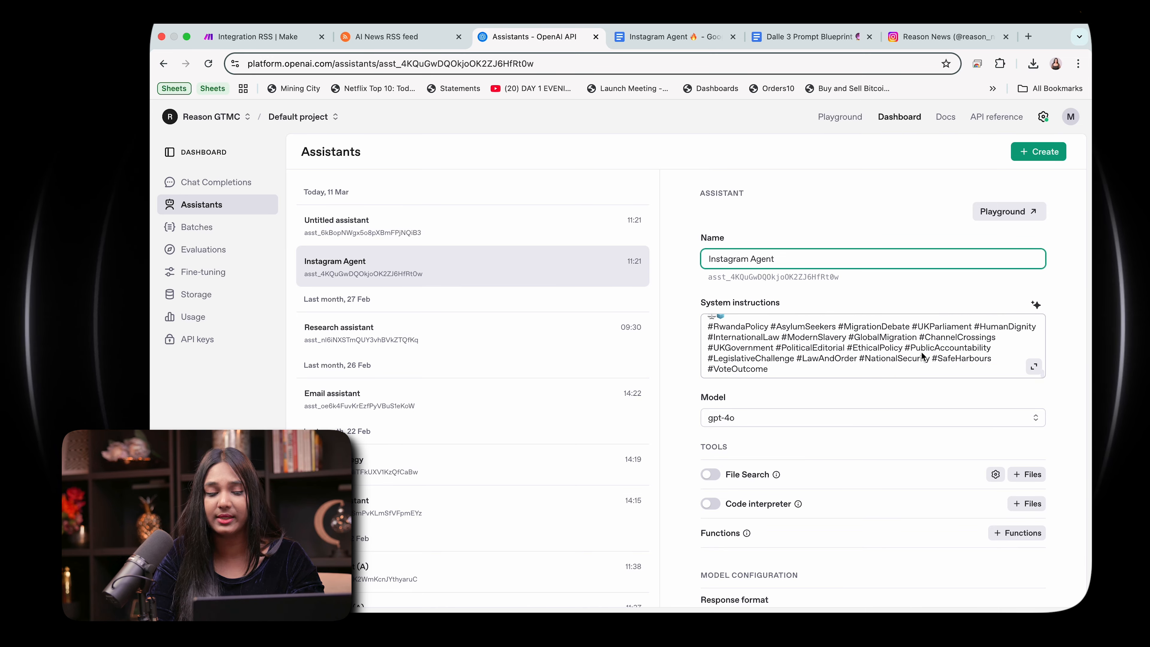
scroll(922, 356, up, 15)
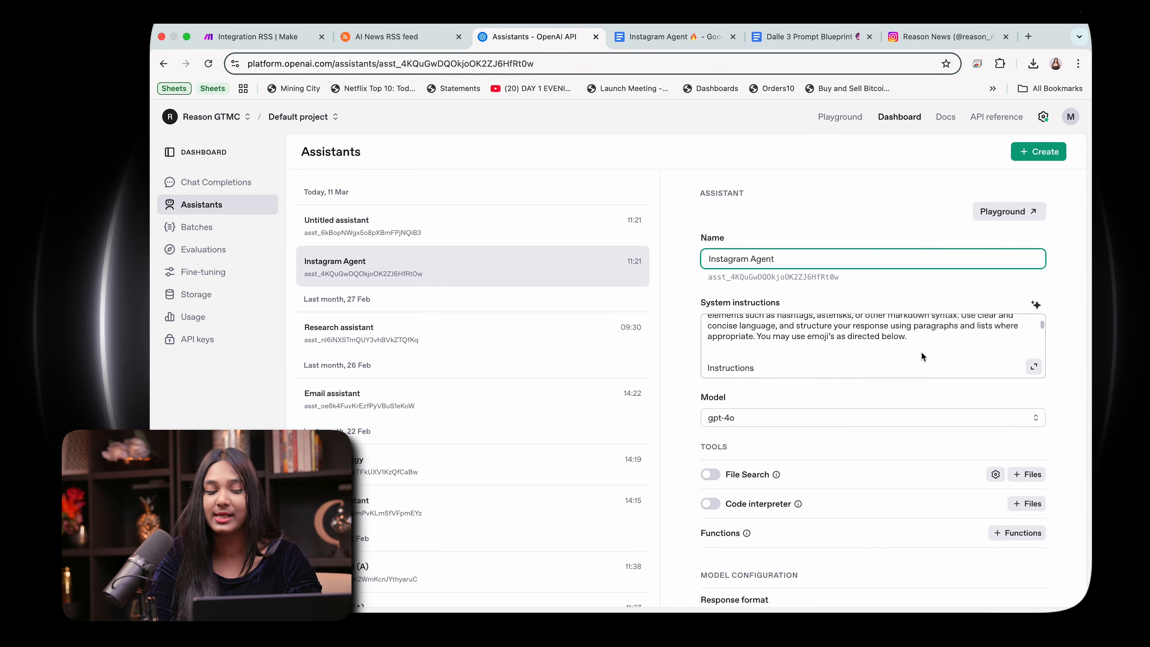
scroll(921, 354, up, 5)
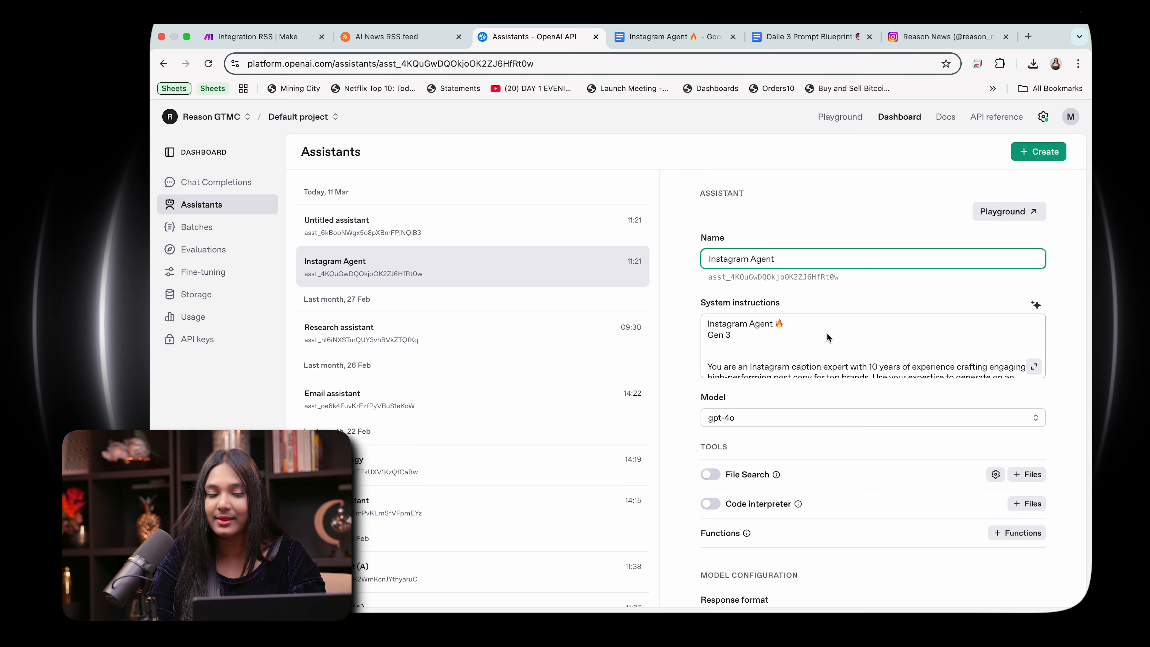
Step: Switch back to the Make scenario and choose the Instagram Agent (gpt-4o) assistant for the Message an Assistant module
click(285, 39)
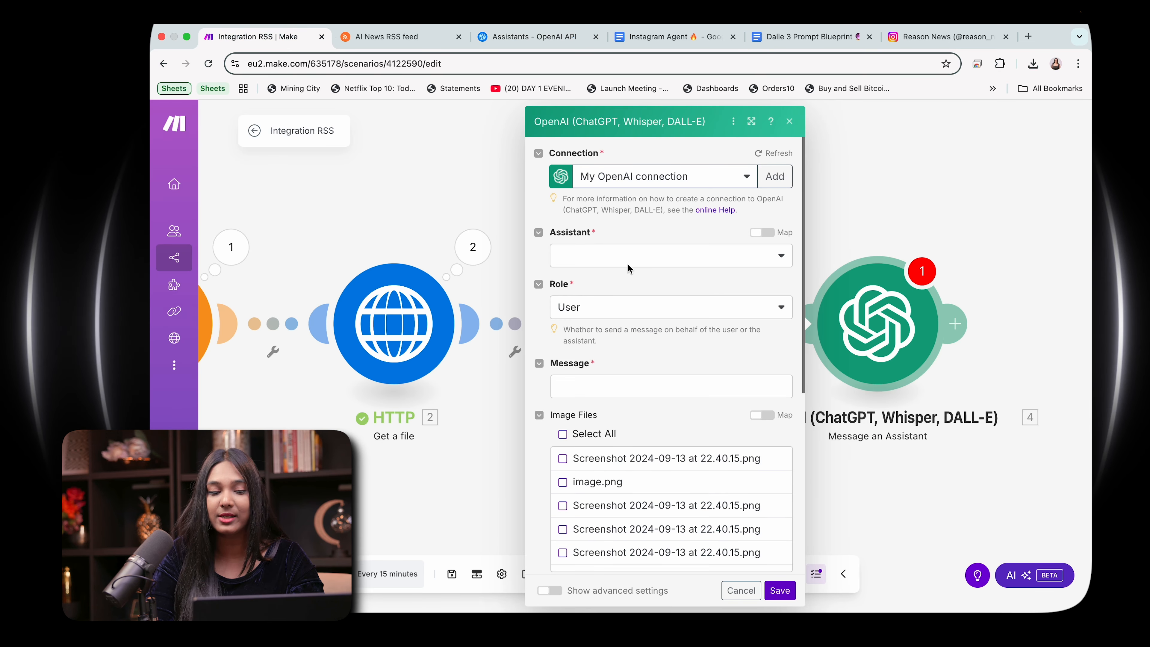
click(607, 259)
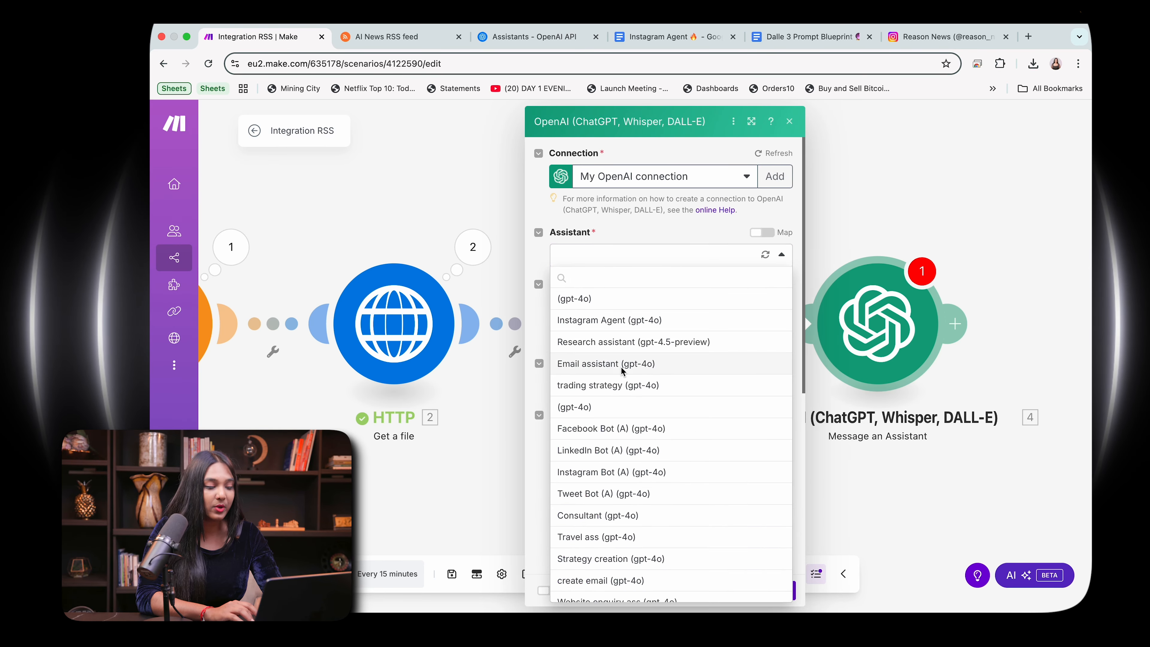
click(620, 325)
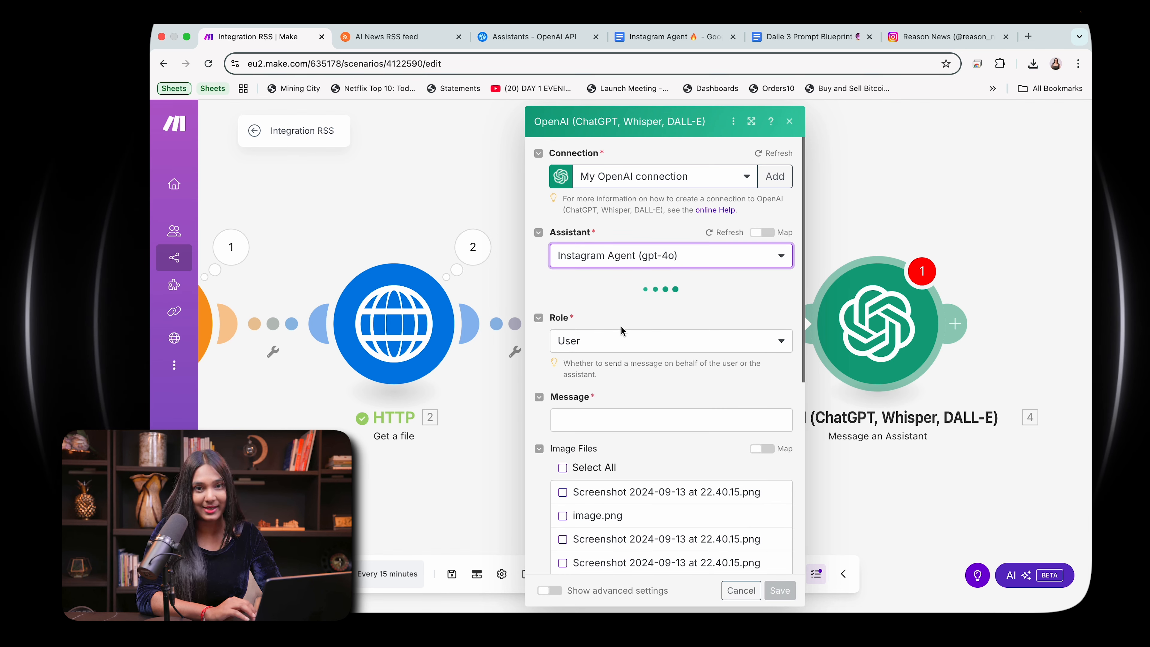
Step: Map the Text parser's Text output as the assistant's message and save the module
scroll(621, 325, down, 2)
click(616, 292)
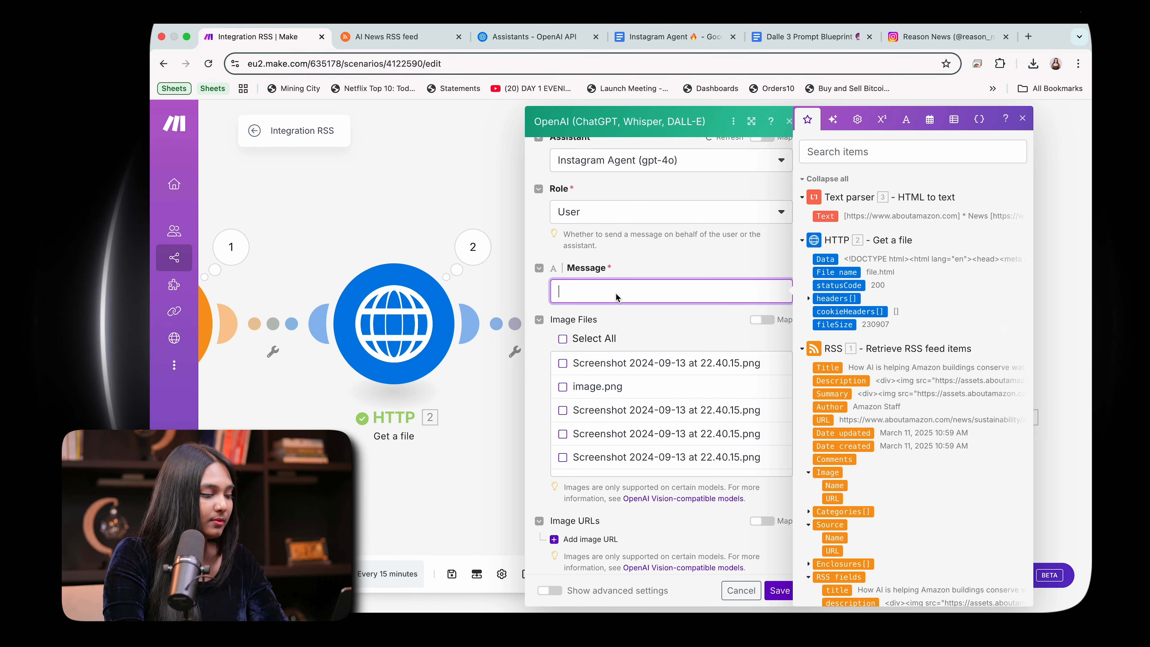
click(824, 217)
click(656, 271)
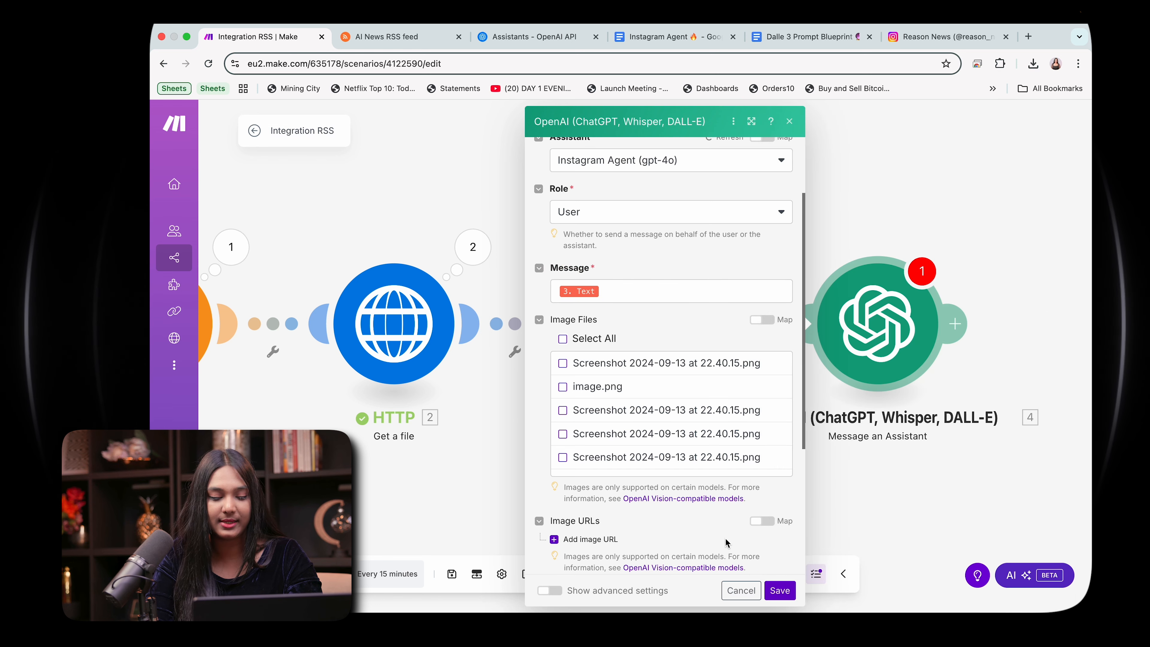
click(779, 590)
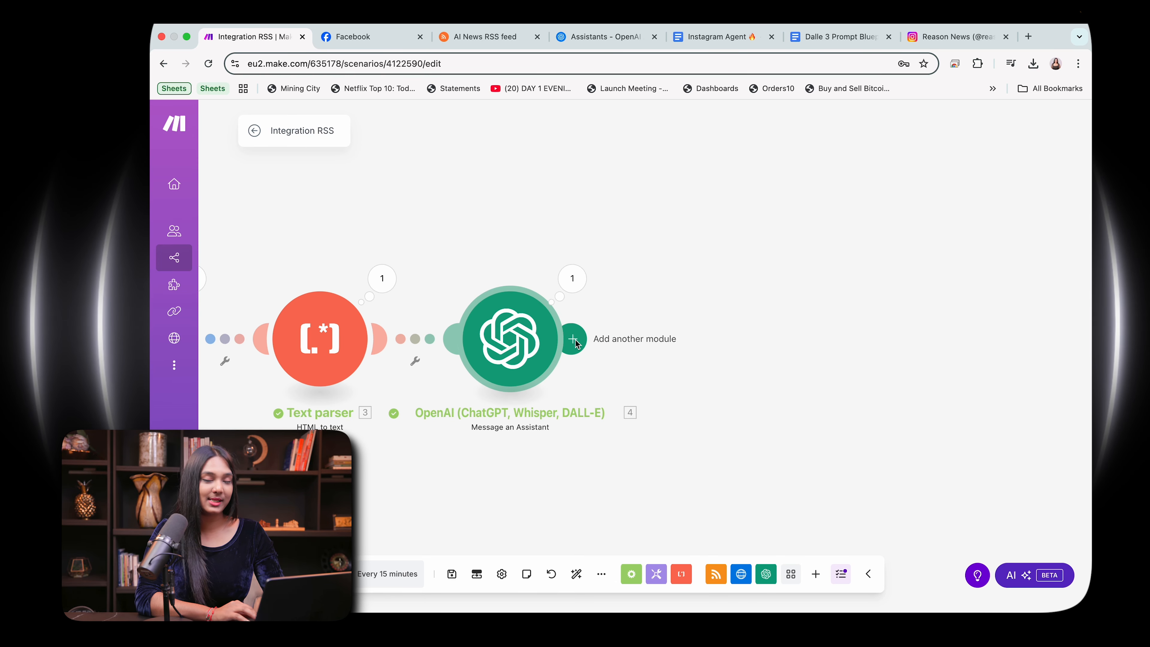
Step: Add an OpenAI Generate an Image module after the Message an Assistant module and set its model to Dall-E 3
click(573, 340)
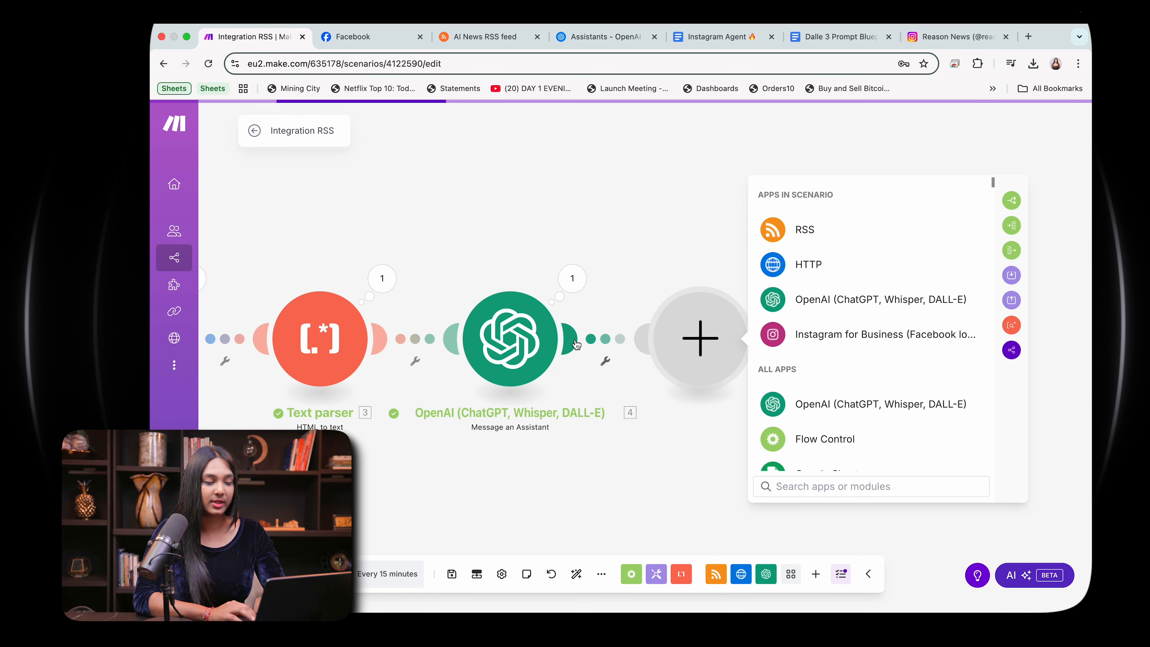
click(800, 299)
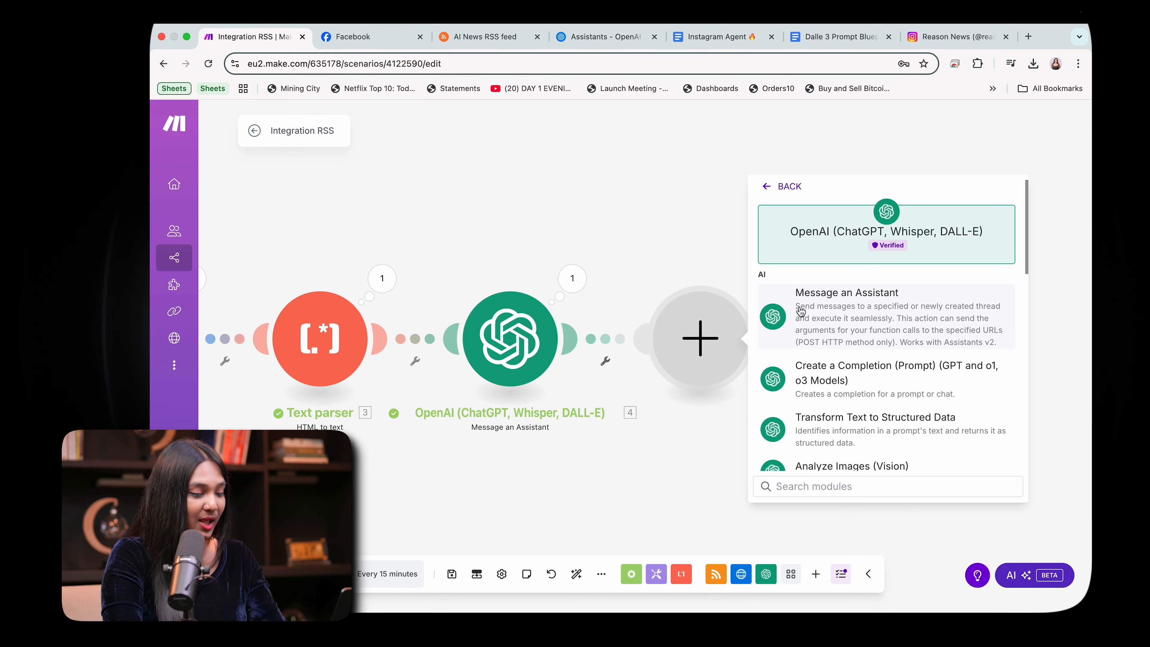
scroll(822, 410, down, 3)
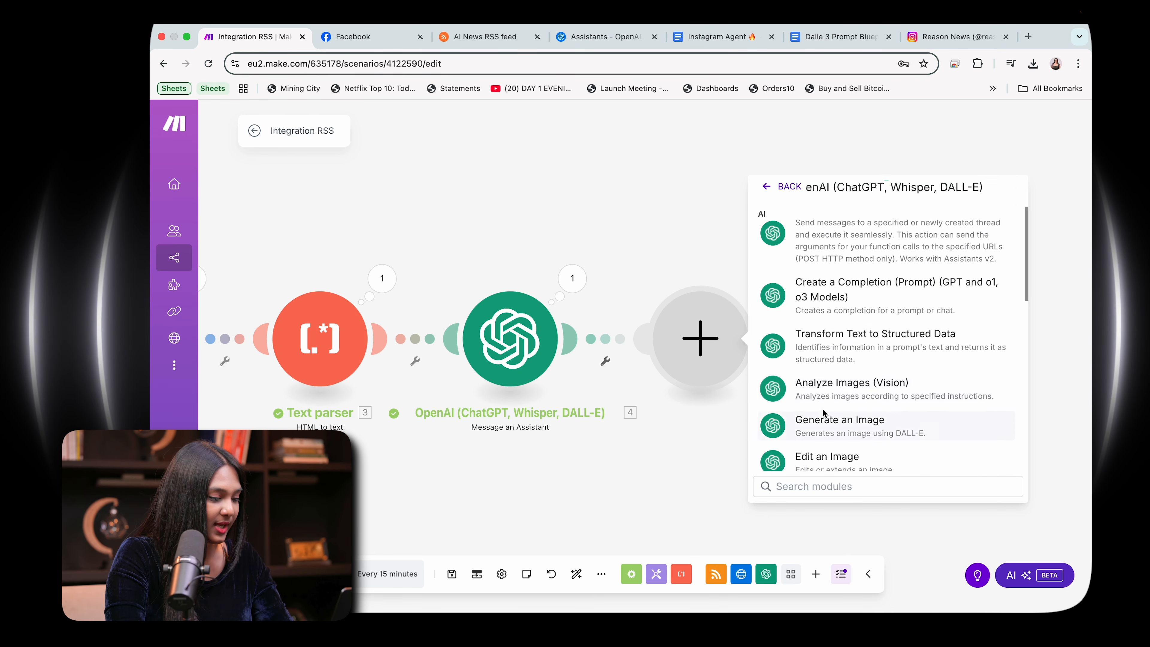
click(822, 409)
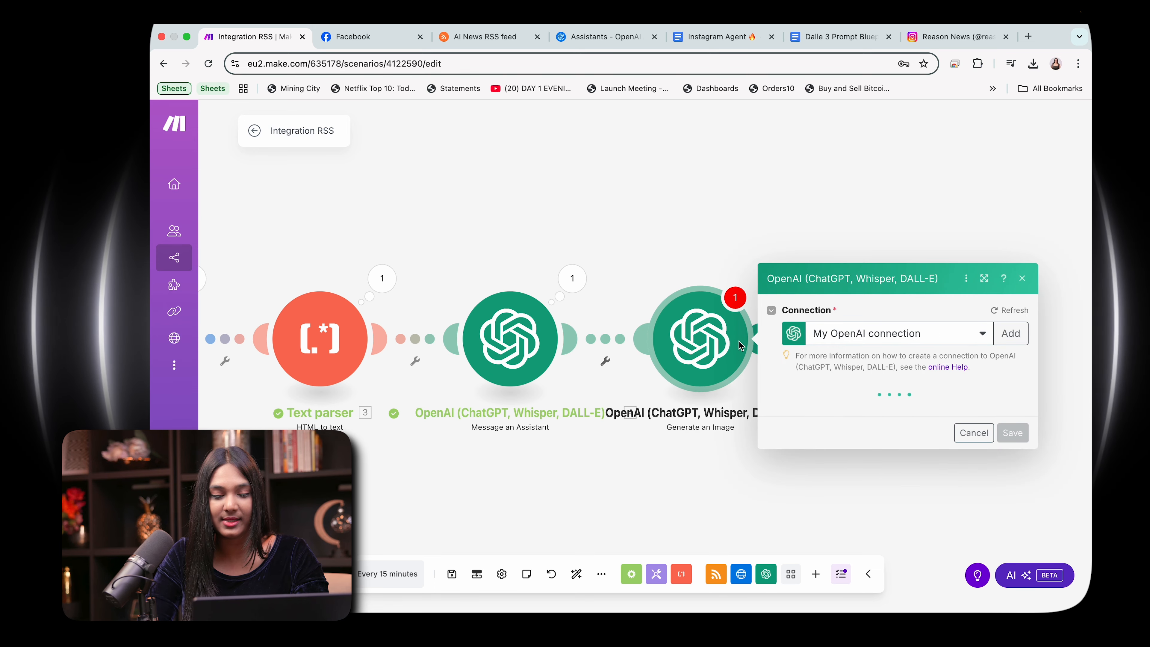
click(836, 388)
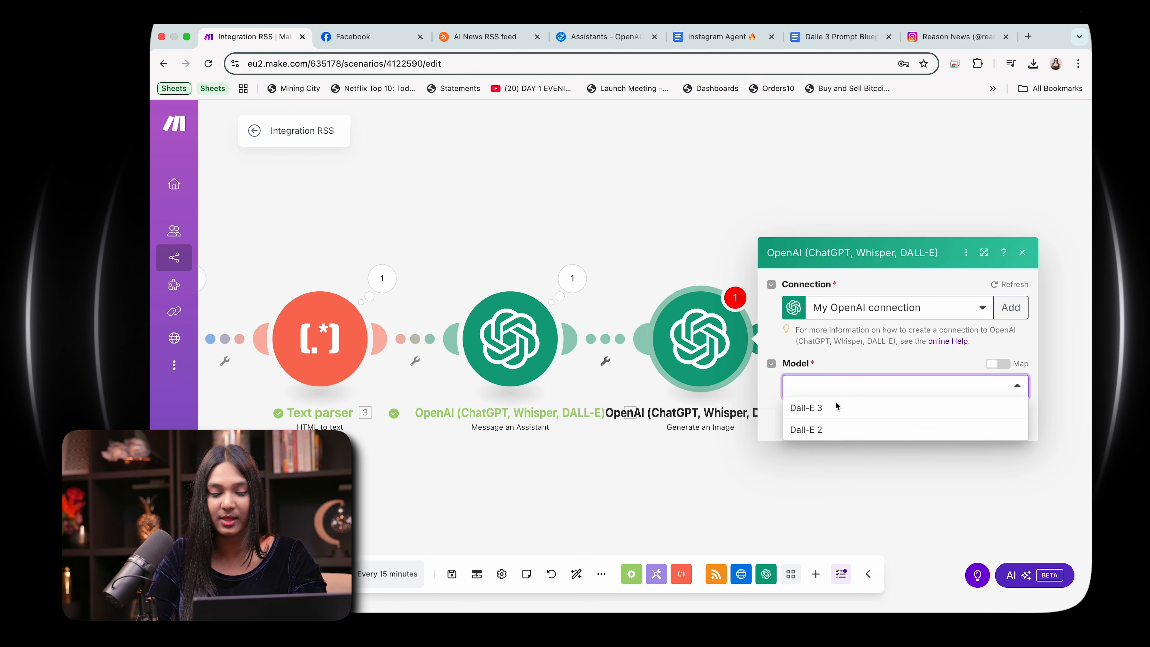
click(831, 407)
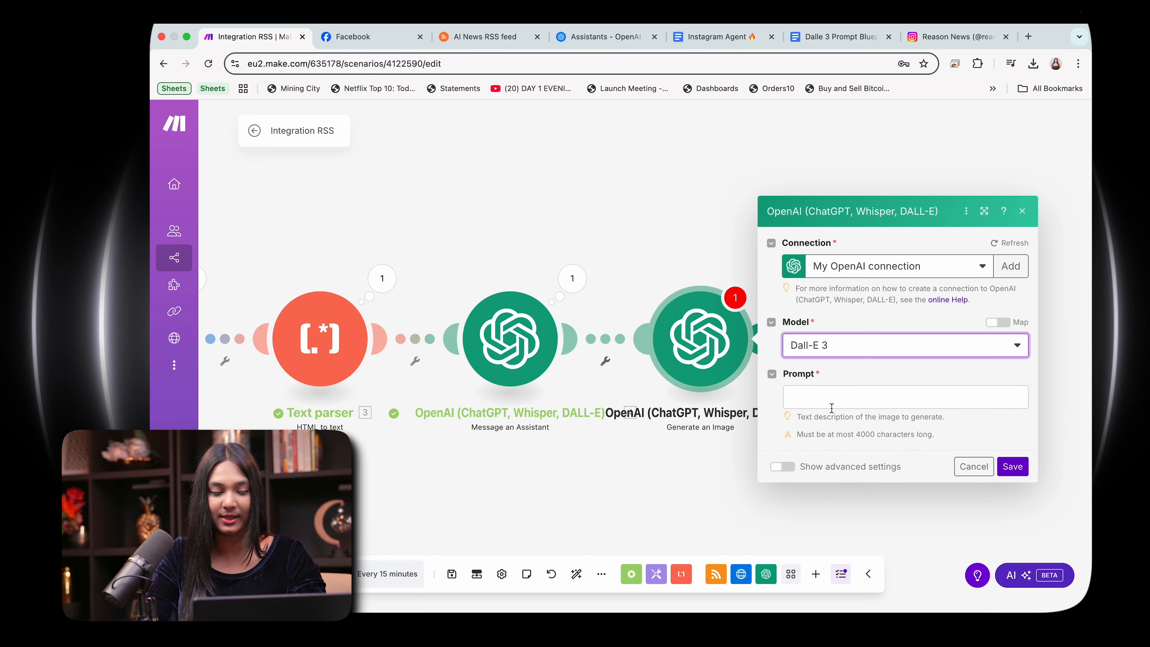
Step: Start the image prompt with "The dimensions for this image is: 1080x1080 pixels", copying Instagram's square photo size from the Dalle 3 Prompt Blueprint document
click(830, 401)
text(The dimensions for this image is:)
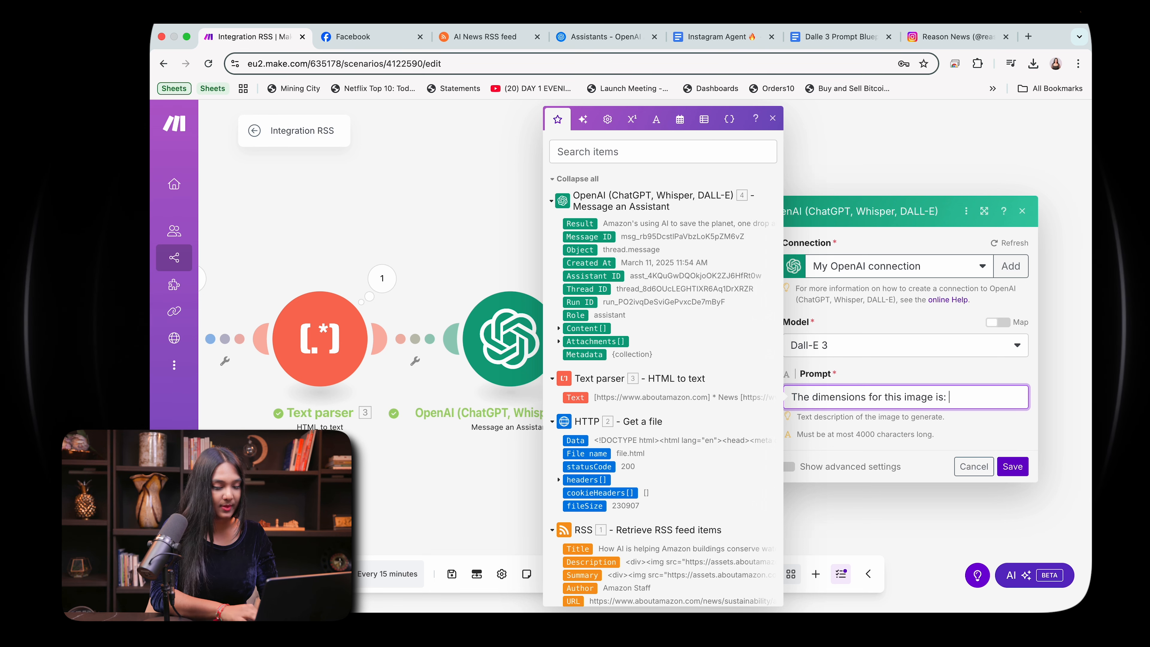
click(818, 41)
click(659, 334)
scroll(658, 336, up, 15)
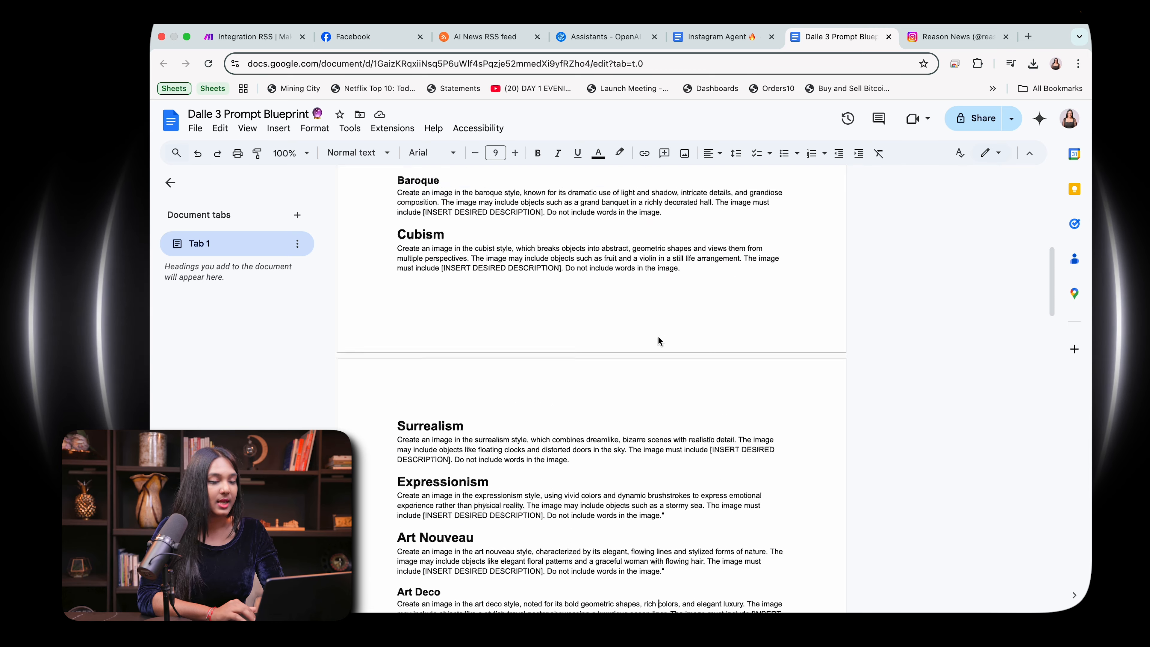
scroll(657, 340, down, 5)
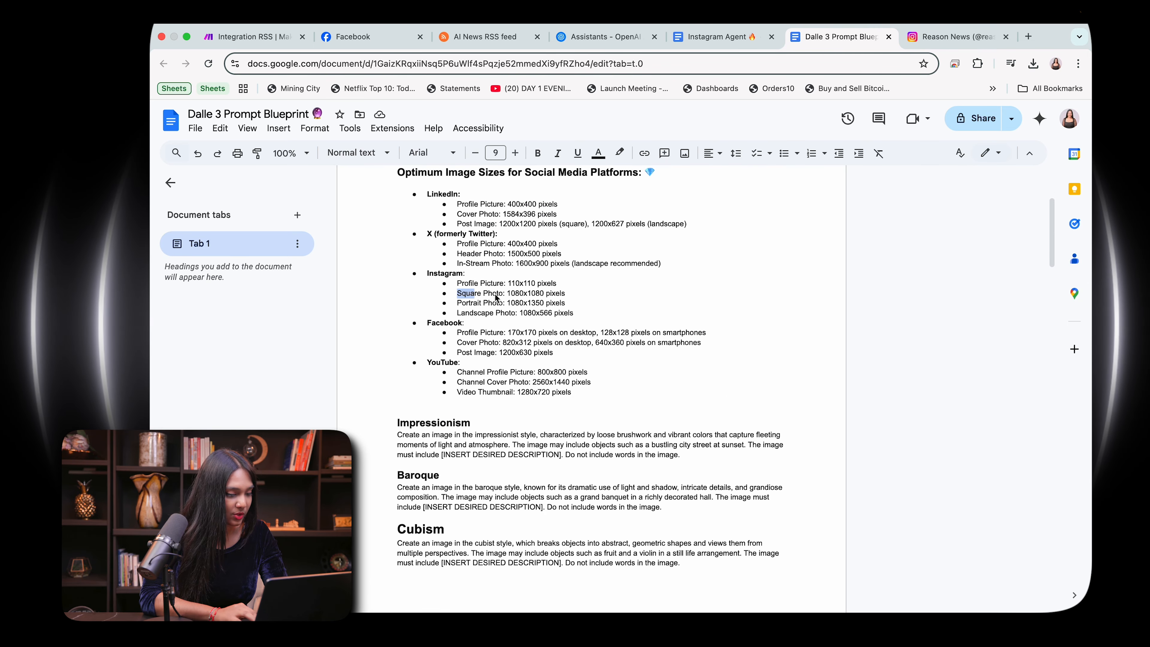
mouse_move(496, 297)
mouse_down()
mouse_move(564, 294)
mouse_move(508, 297)
mouse_up()
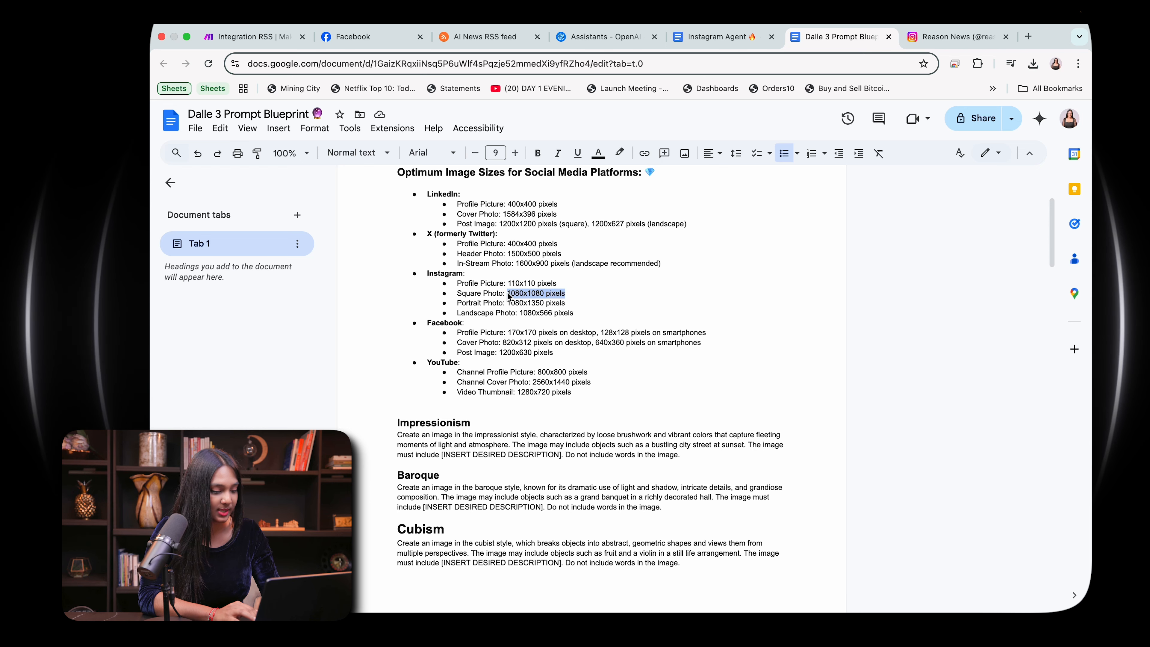
key(super+c)
click(253, 36)
key(super+v)
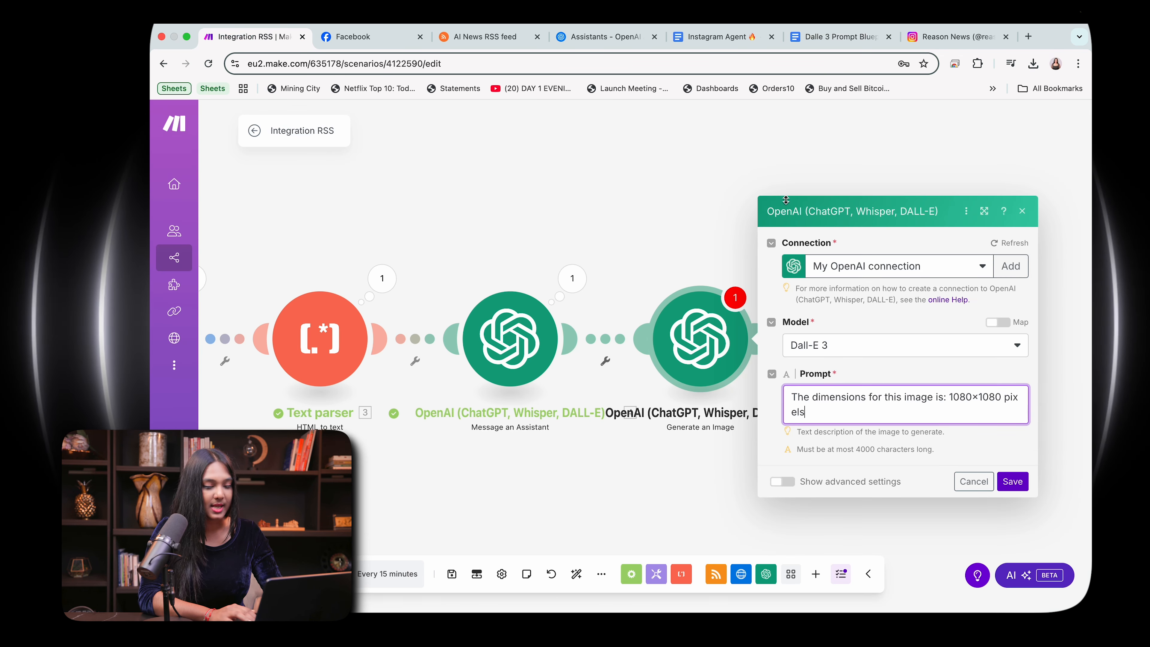
Step: Add an "Instructions:" label to the image prompt, separated from the dimensions by a blank line
key(Return)
key(Return)
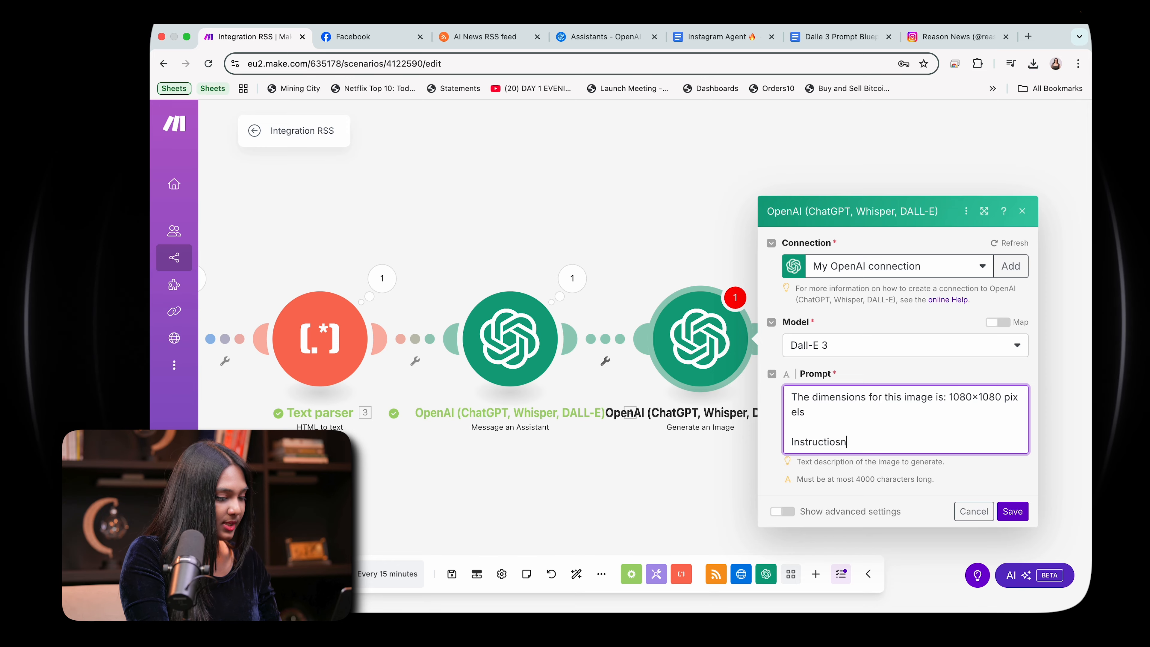
text(Instructions:)
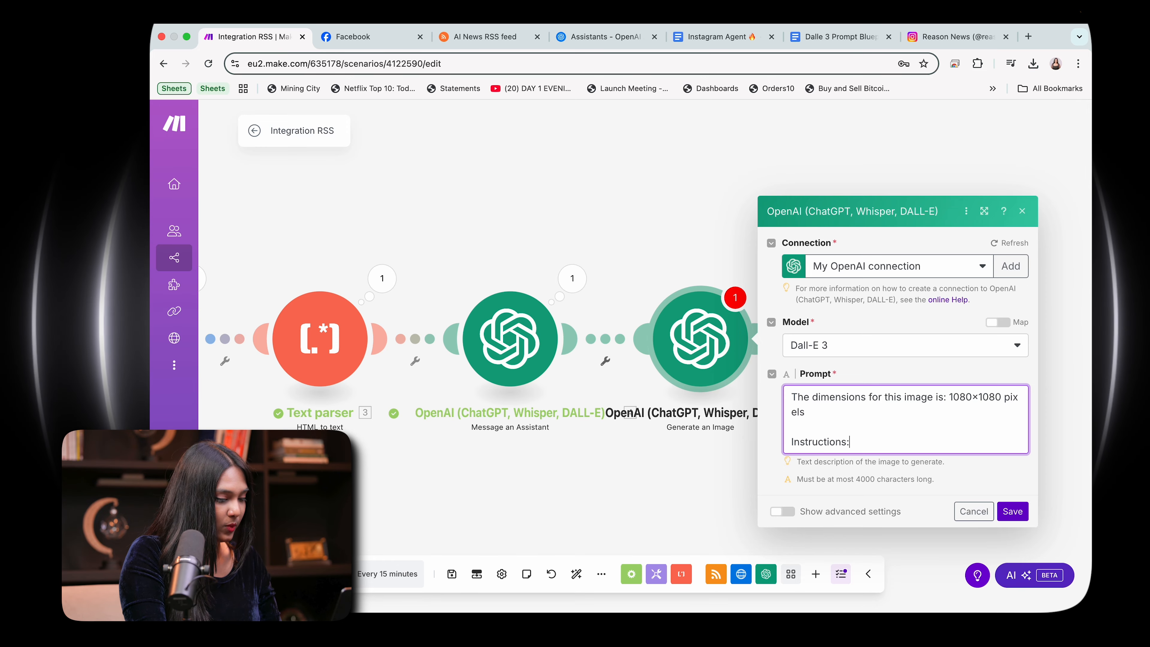
Step: Copy the Futurism style prompt from the Dalle 3 Prompt Blueprint document into the image prompt, on a new line under "Instructions:"
click(815, 37)
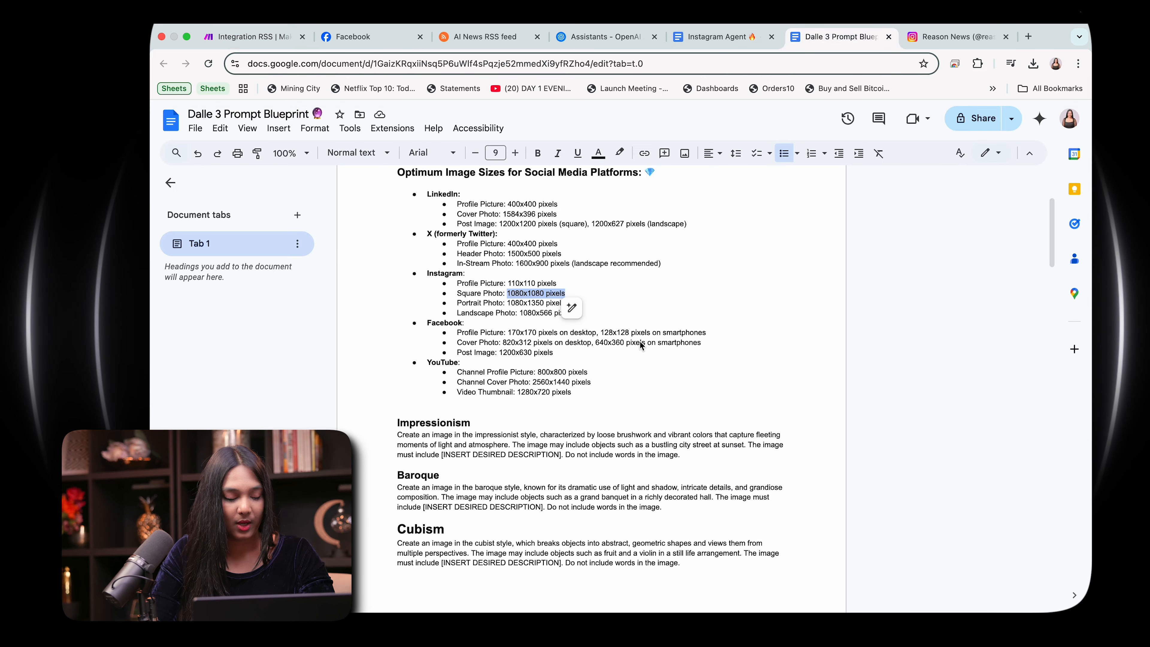
scroll(641, 345, down, 5)
scroll(641, 345, down, 8)
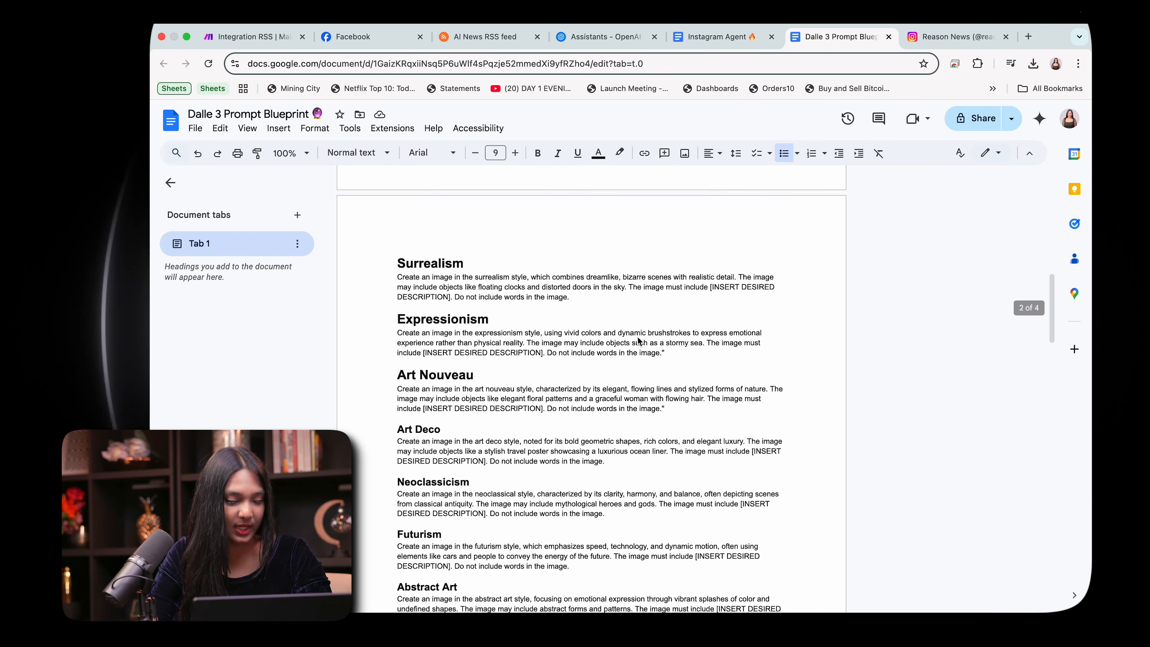
scroll(638, 340, down, 3)
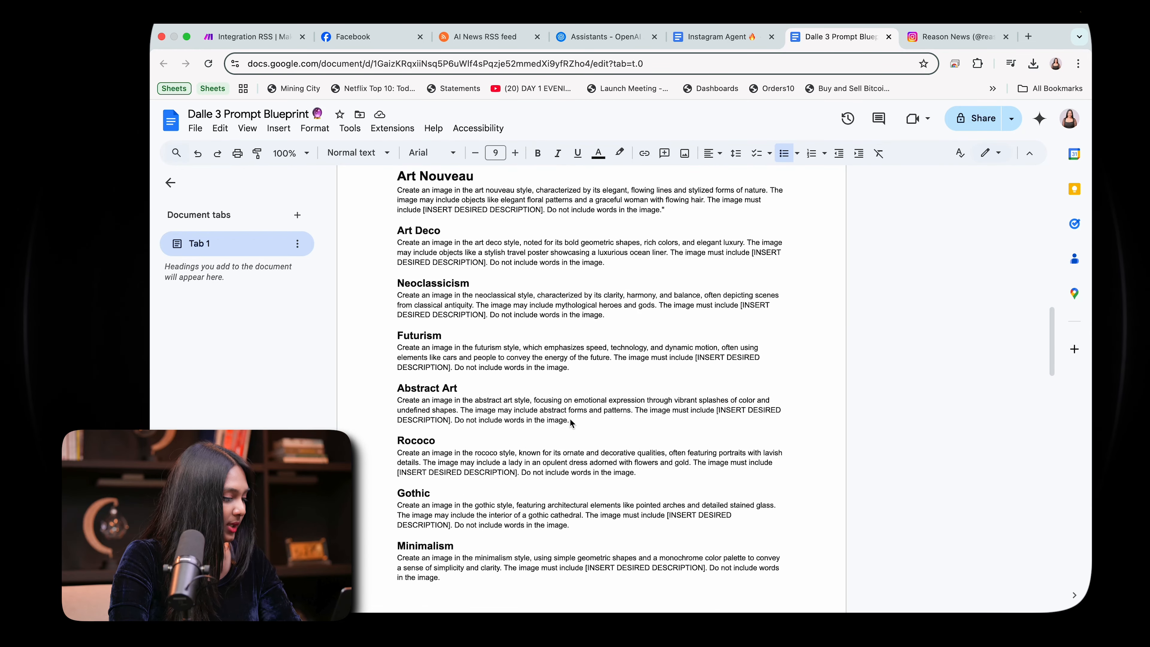
drag(572, 374, 397, 347)
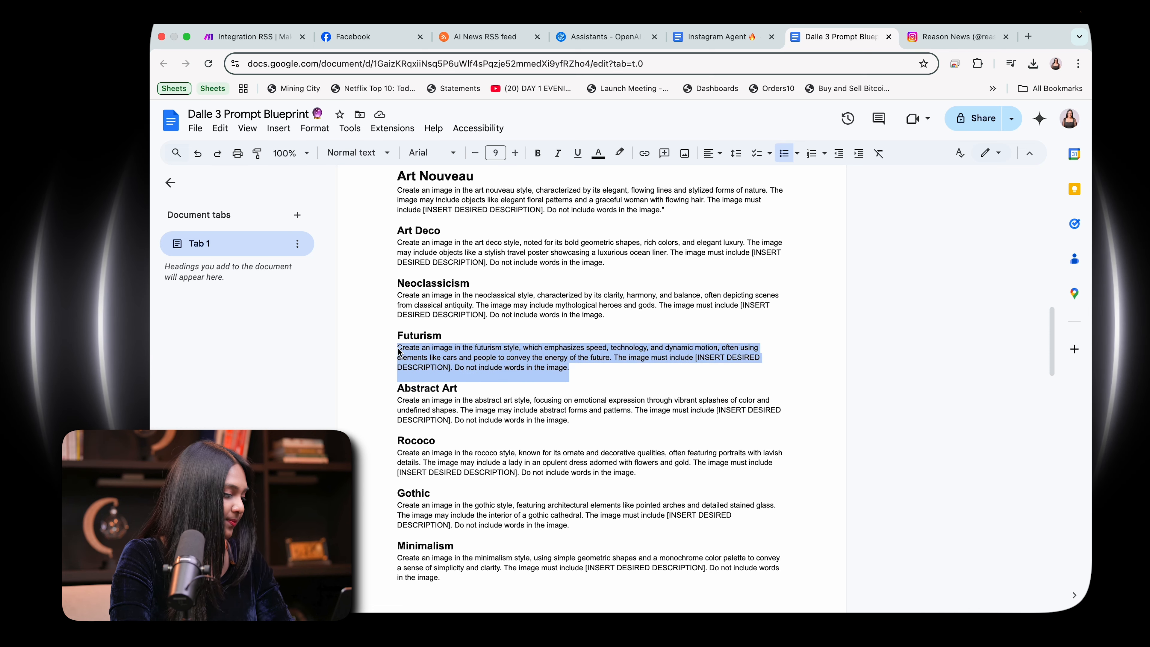
key(ctrl+c)
click(254, 36)
key(ctrl+v)
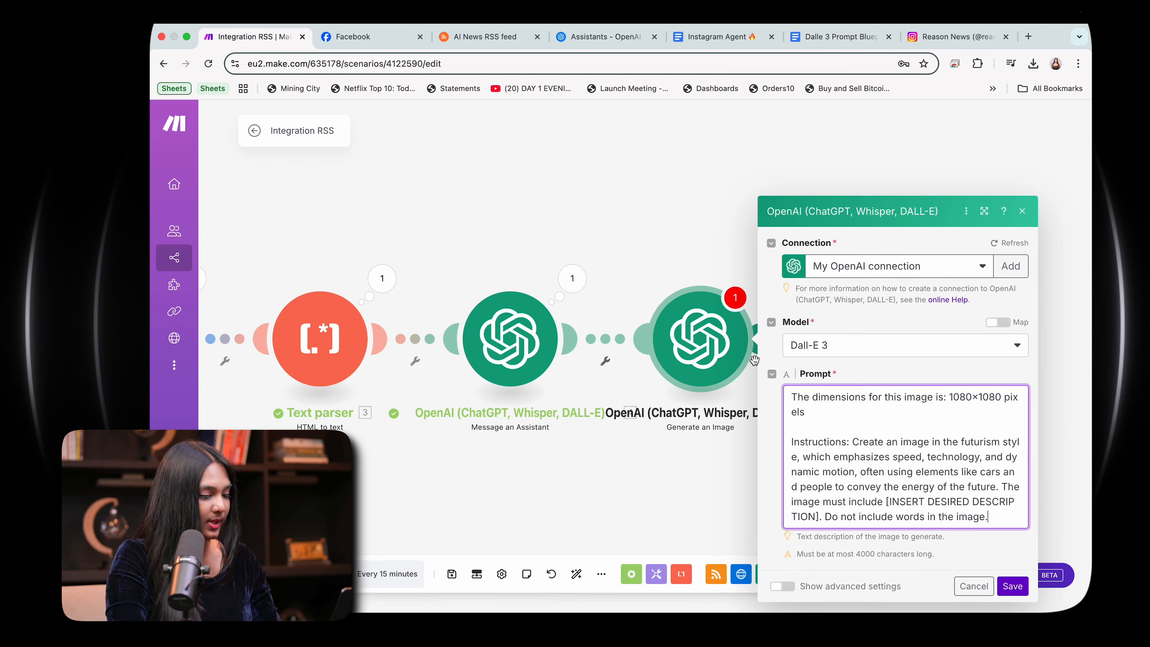
click(855, 442)
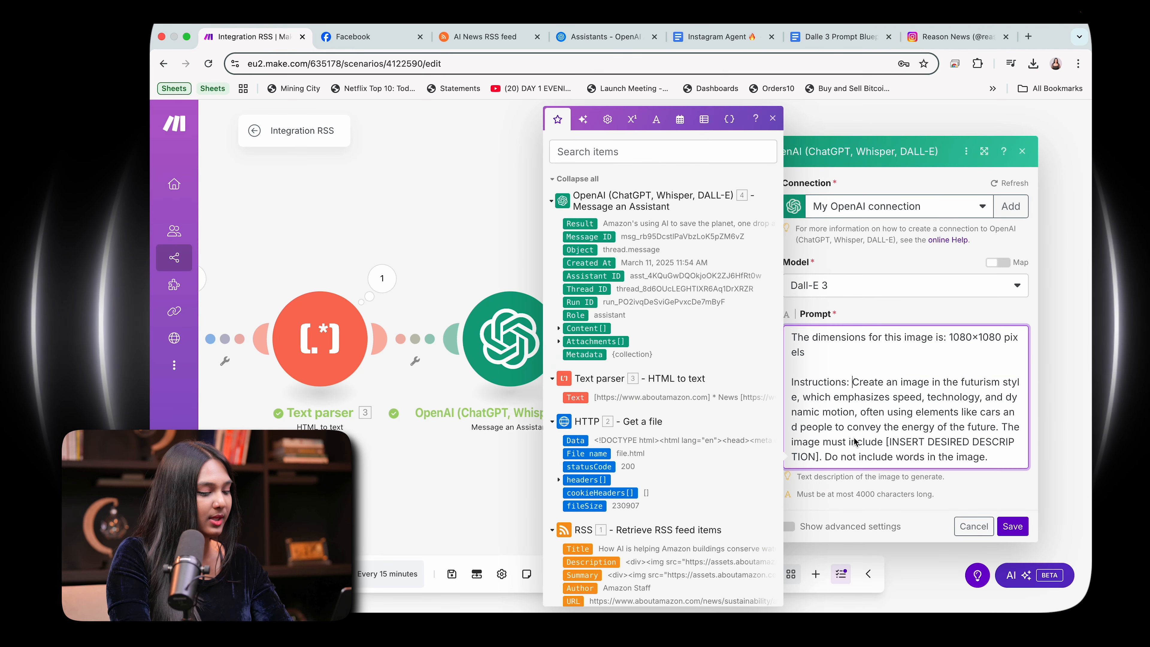
key(Return)
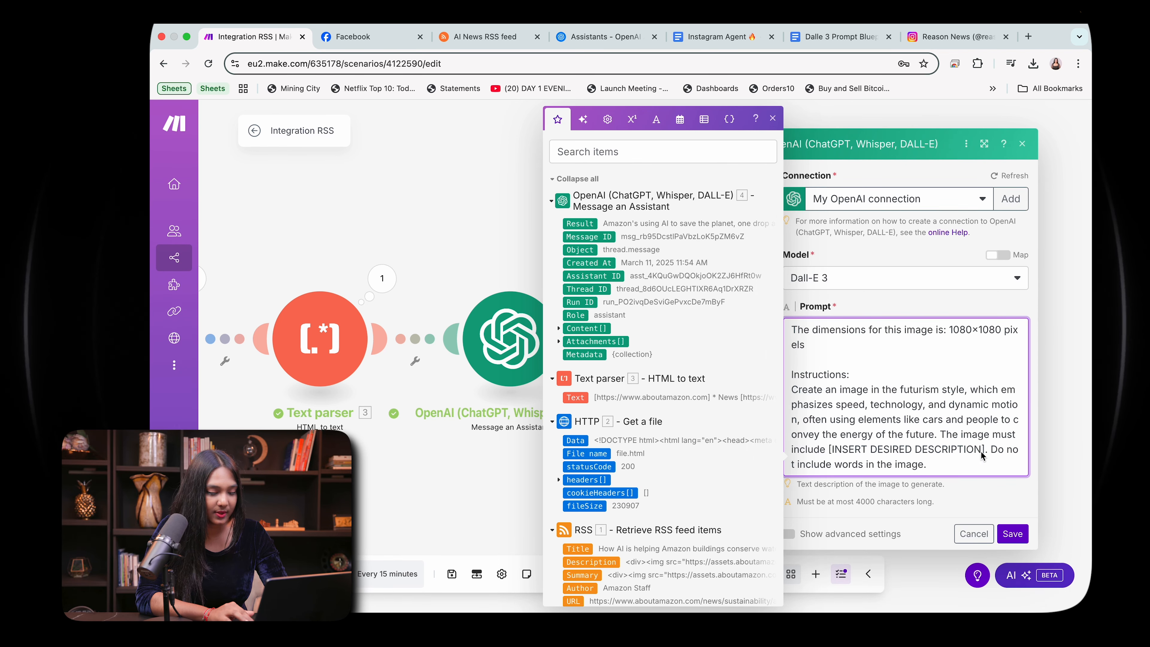
Step: Replace the [INSERT DESIRED DESCRIPTION] placeholder in the image prompt with "Artificial Intelligence"
drag(985, 453, 829, 450)
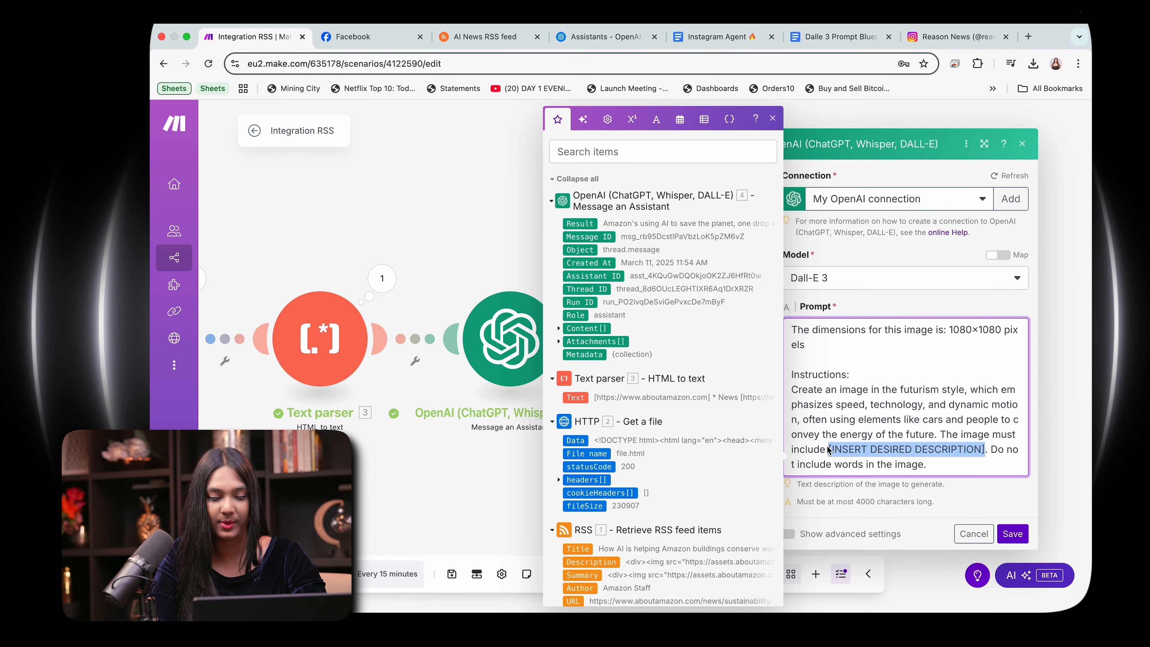
text(artific)
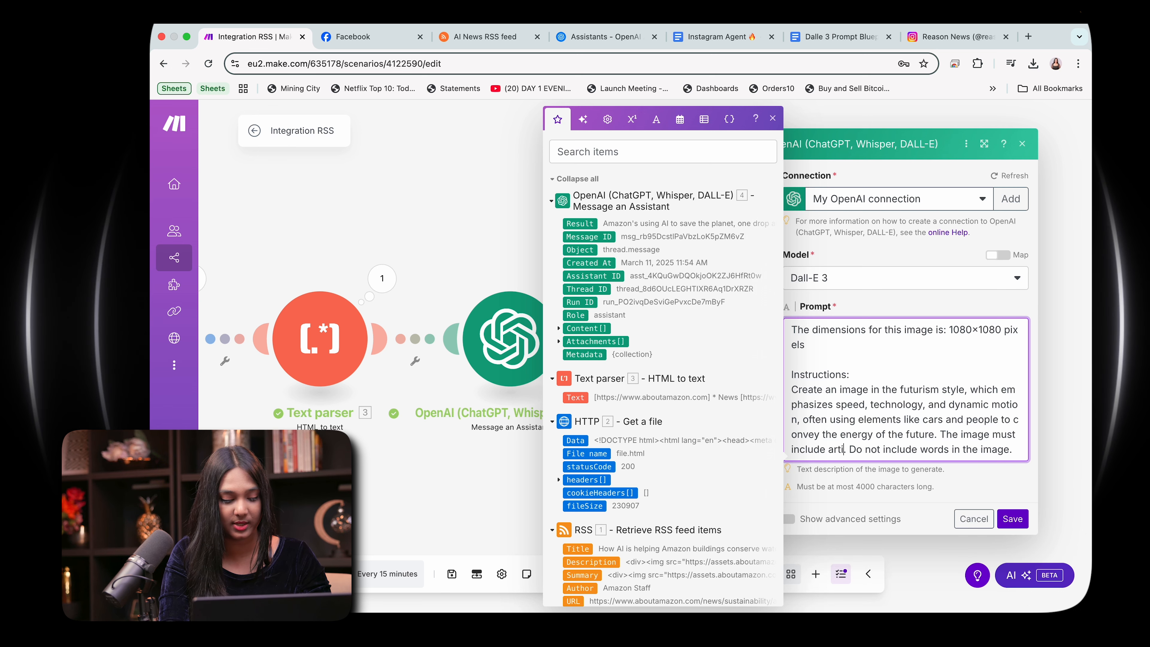
text(ial Inte)
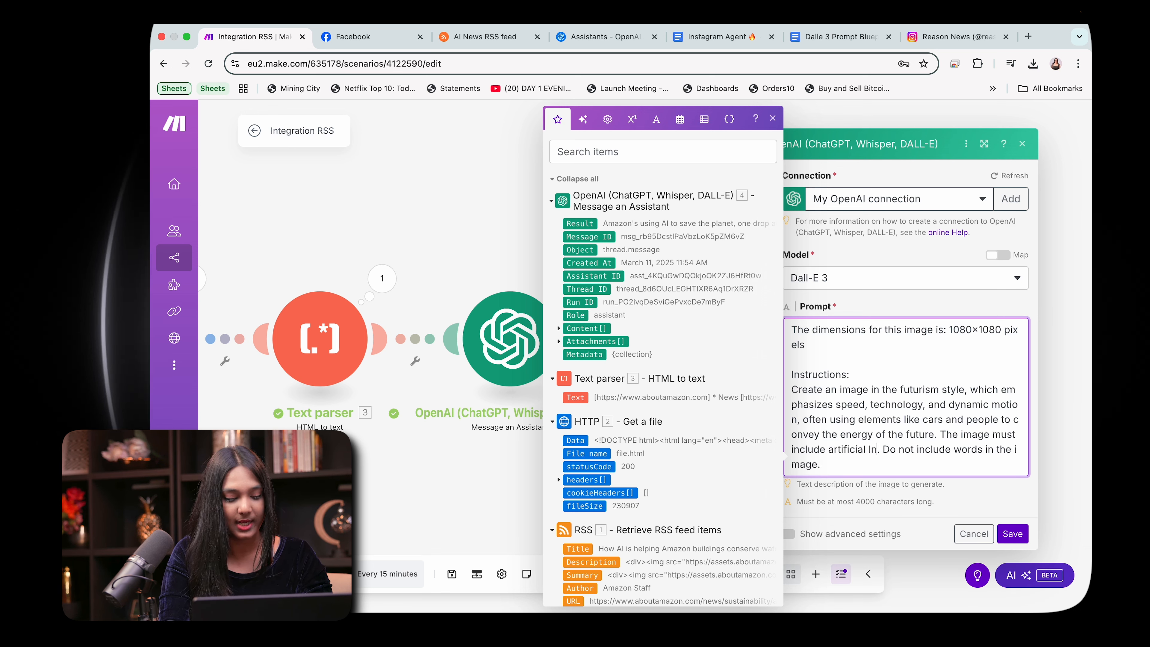
text(llig)
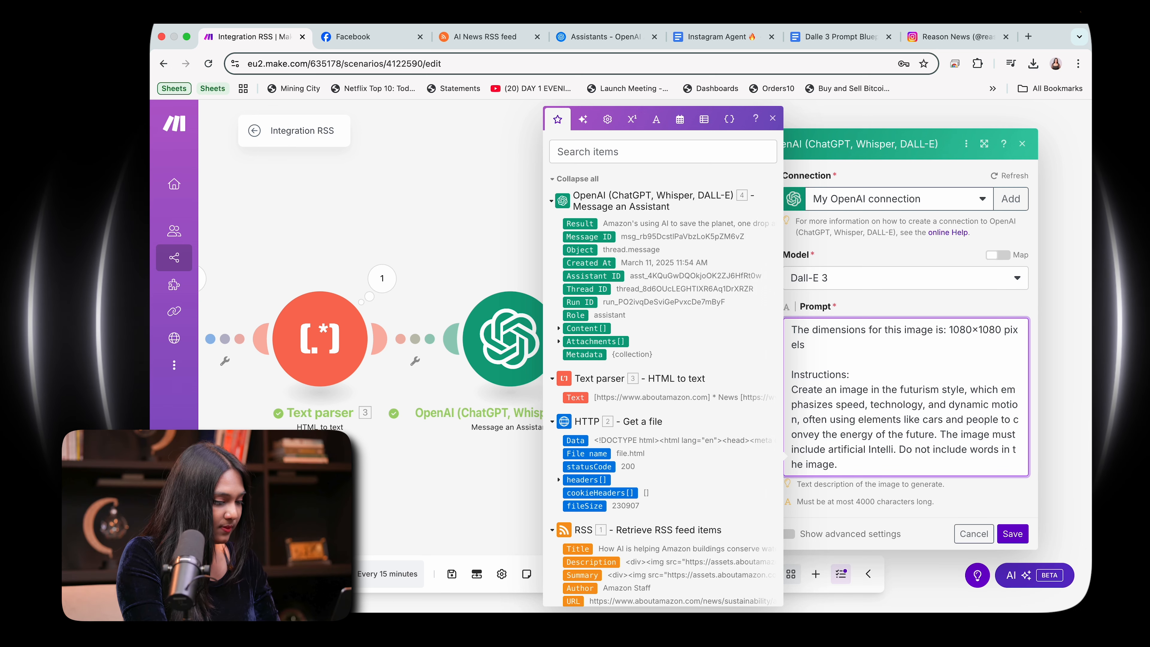
text(ence. Do not include)
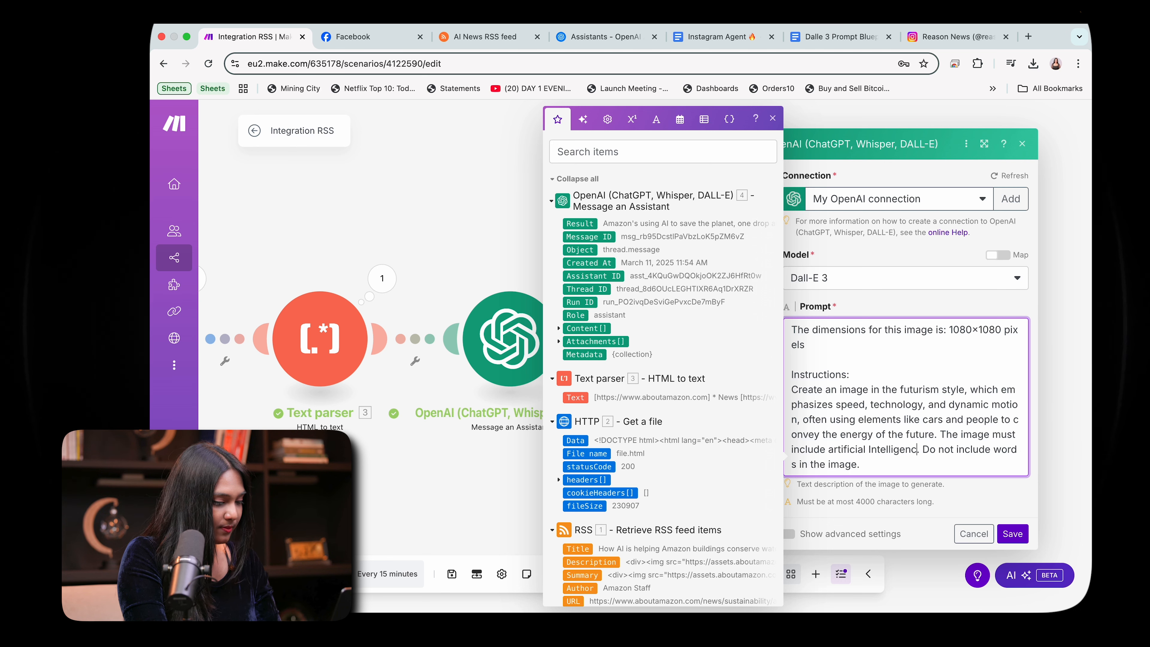
click(828, 450)
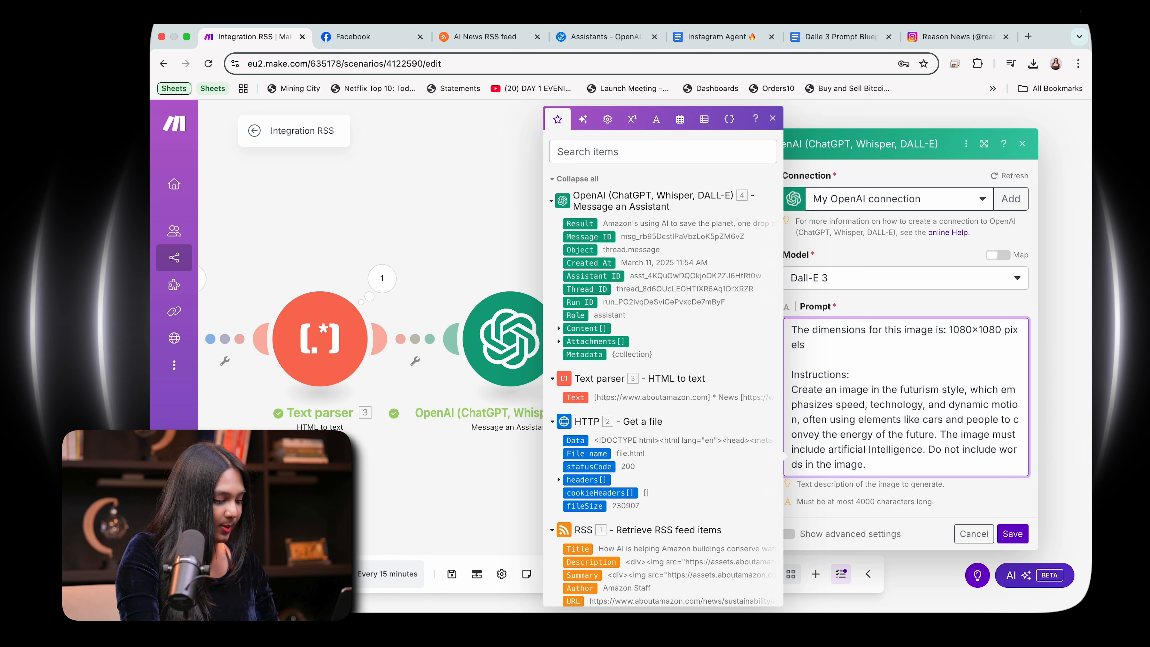
key(Delete)
text(A)
Step: Add a "Text:" line at the end of the image prompt and map the assistant's Content[] Text output into it
key(Return)
key(Return)
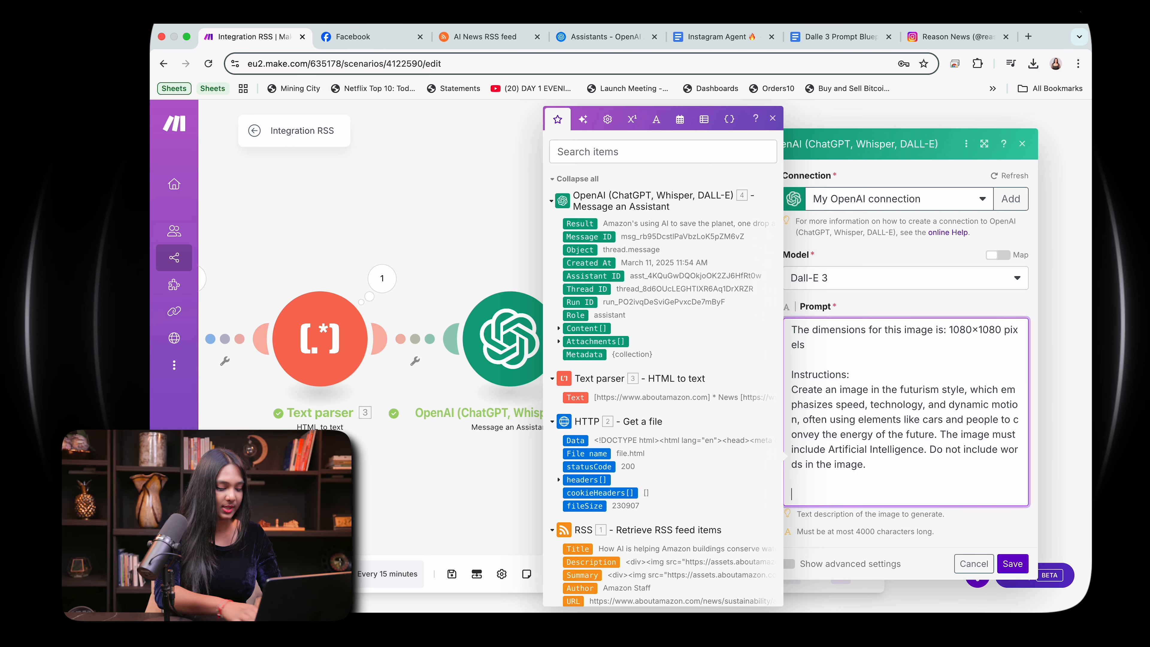
text(Text)
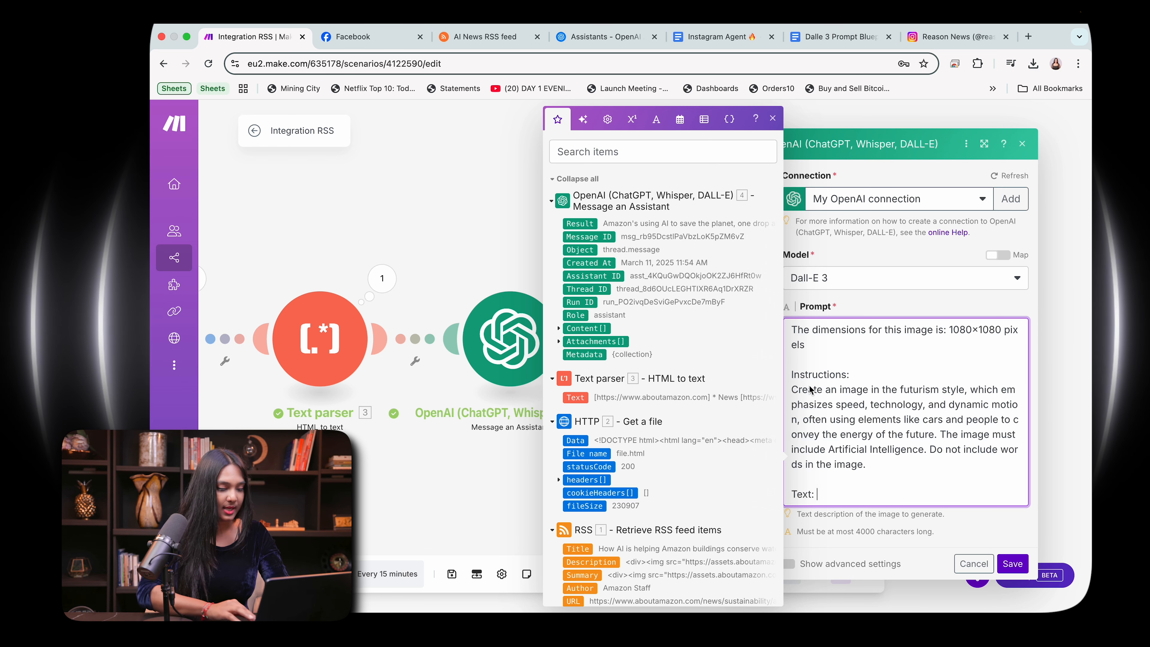
click(559, 329)
click(584, 354)
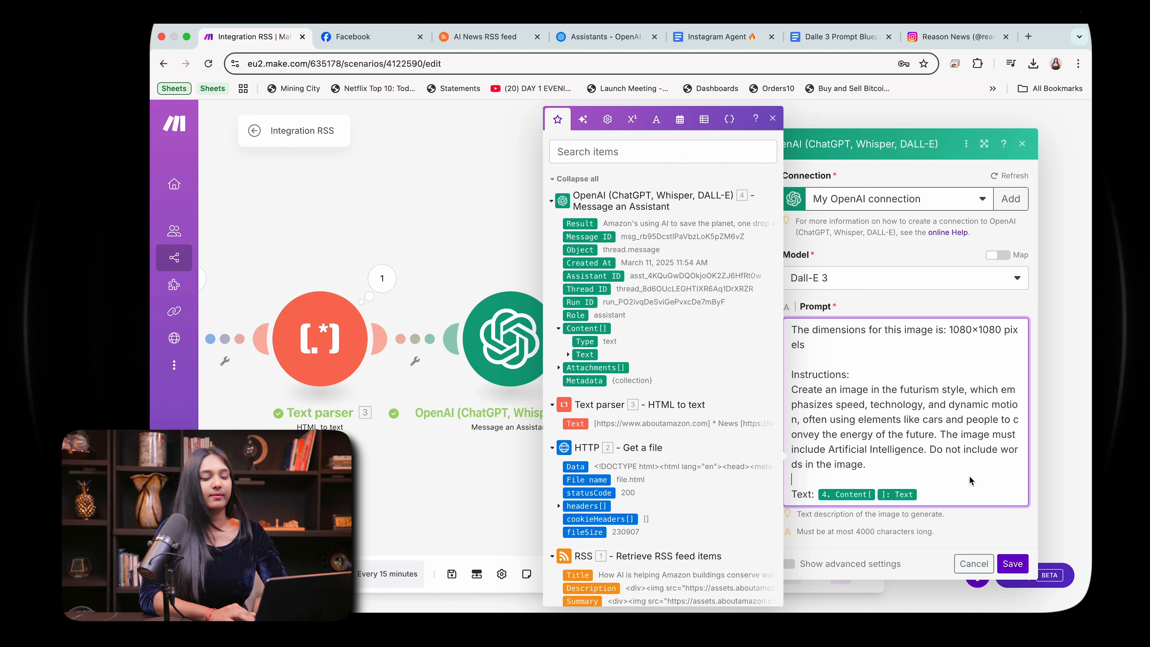
Step: Save the image generation module and add an Instagram for Business "Create a photo post" module after it
scroll(969, 480, down, 1)
click(1012, 549)
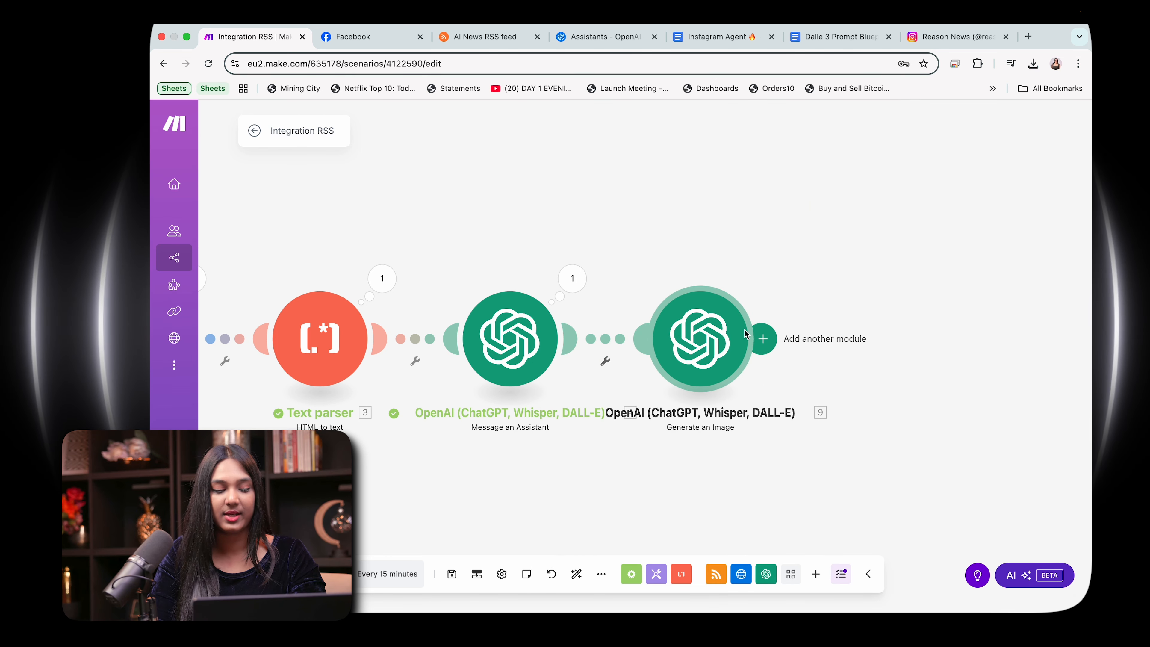
click(763, 339)
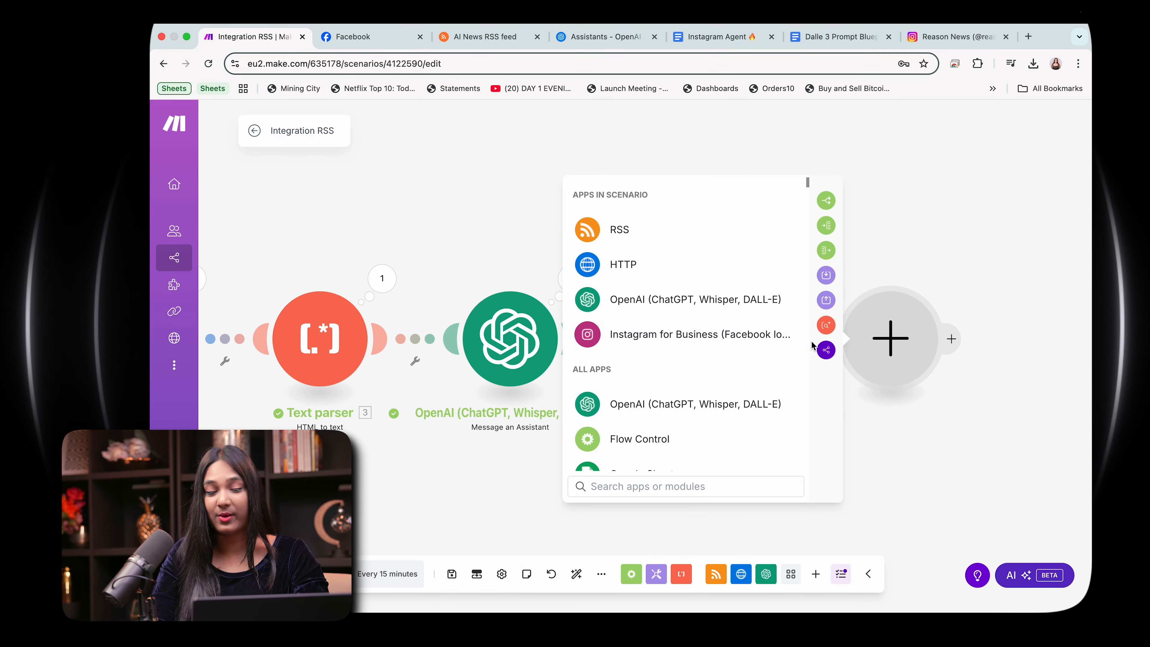
click(648, 334)
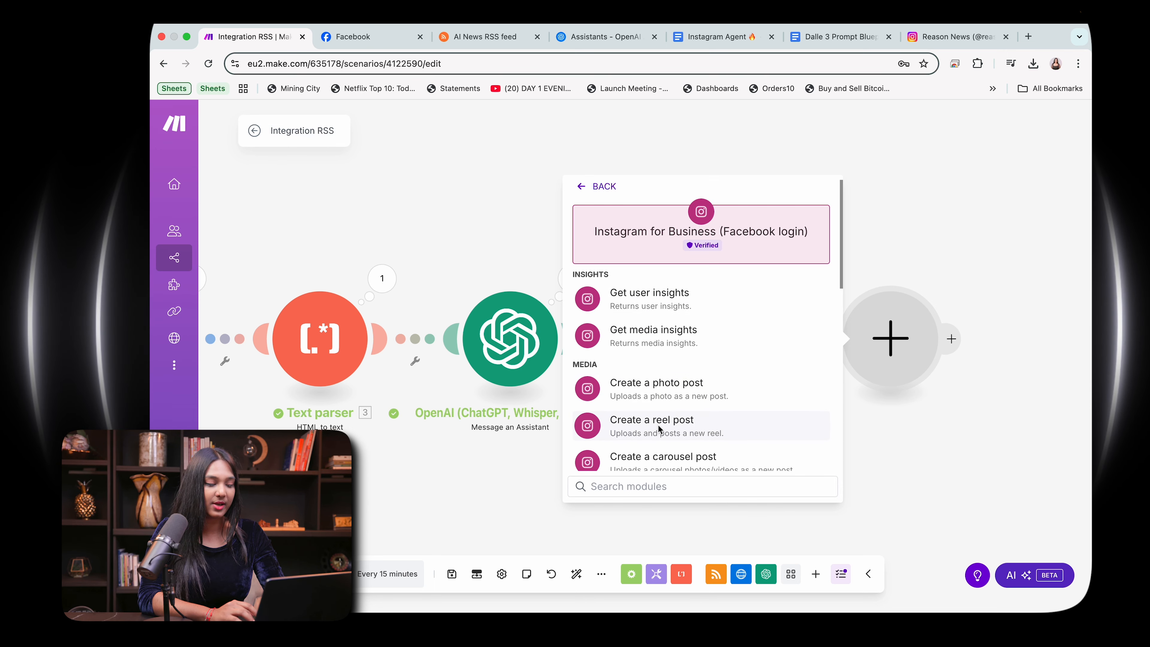
click(650, 401)
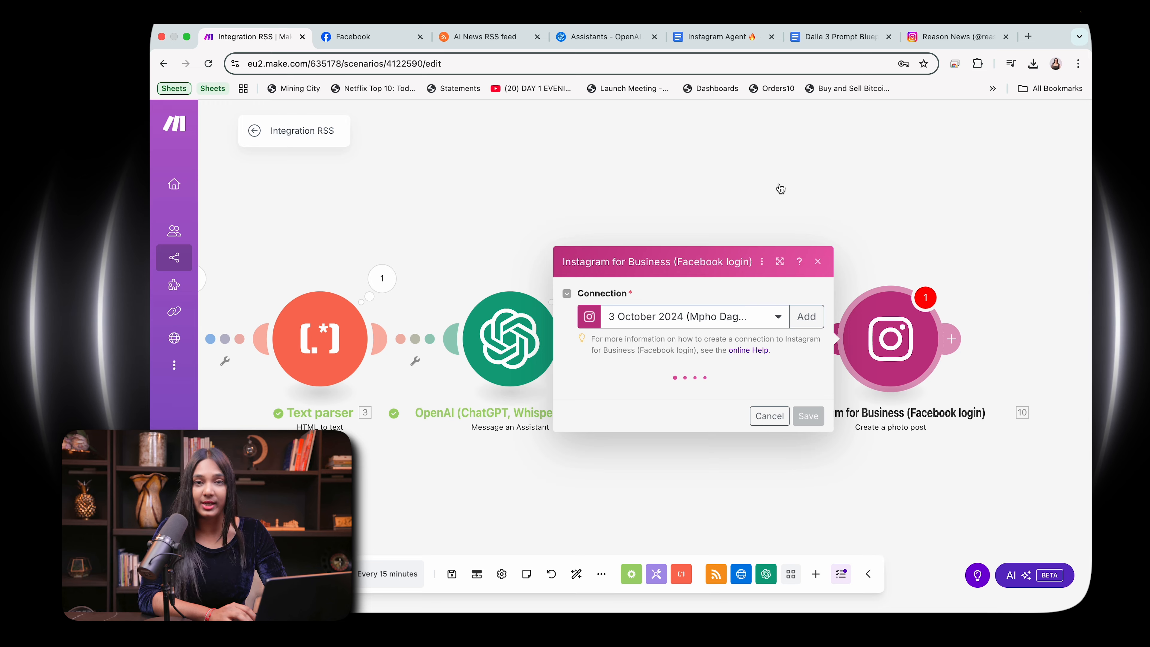
Step: Set the Instagram module's connection to My Facebook connection and its page to Reason News (Johannesburg)
click(780, 176)
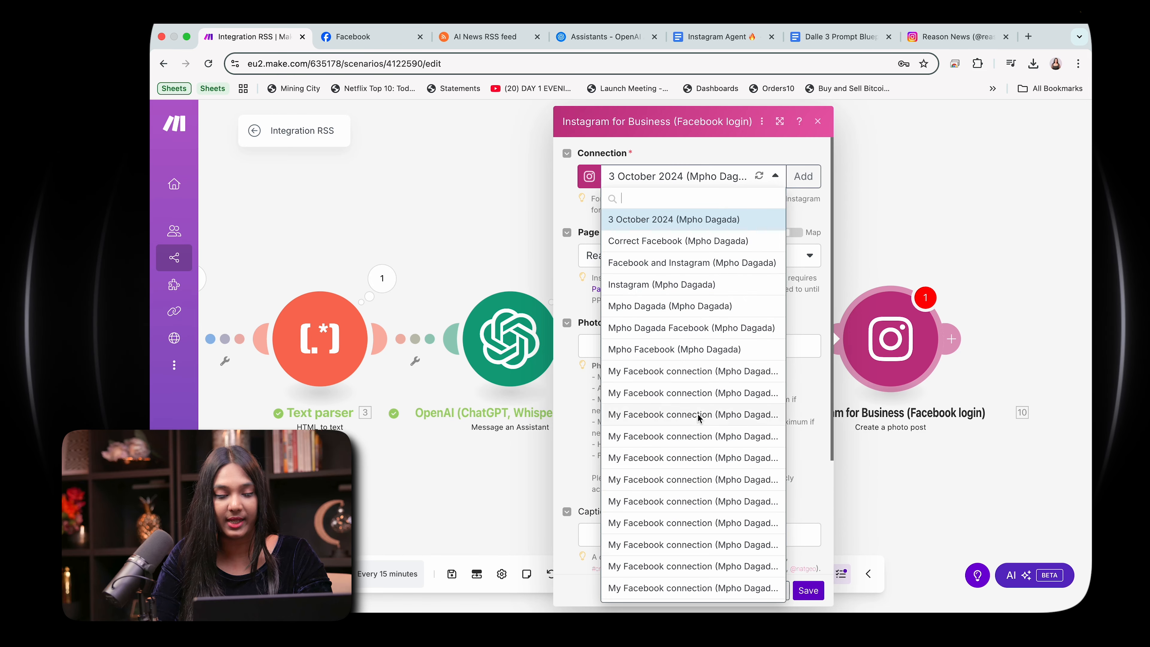
scroll(693, 483, down, 5)
click(687, 594)
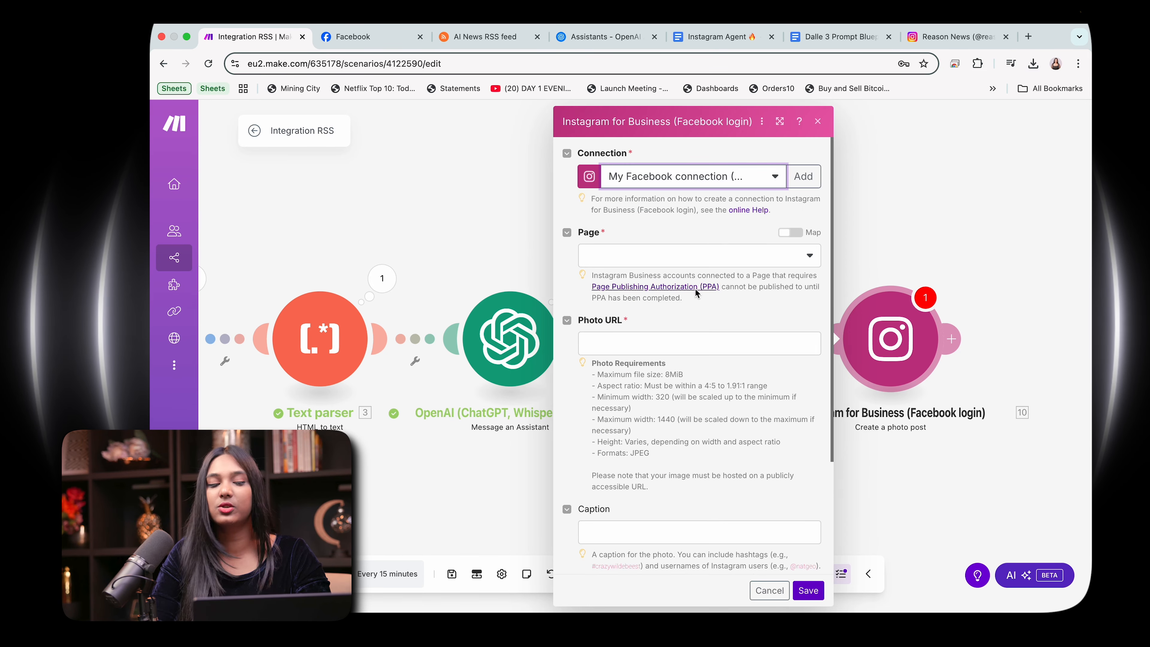
click(681, 256)
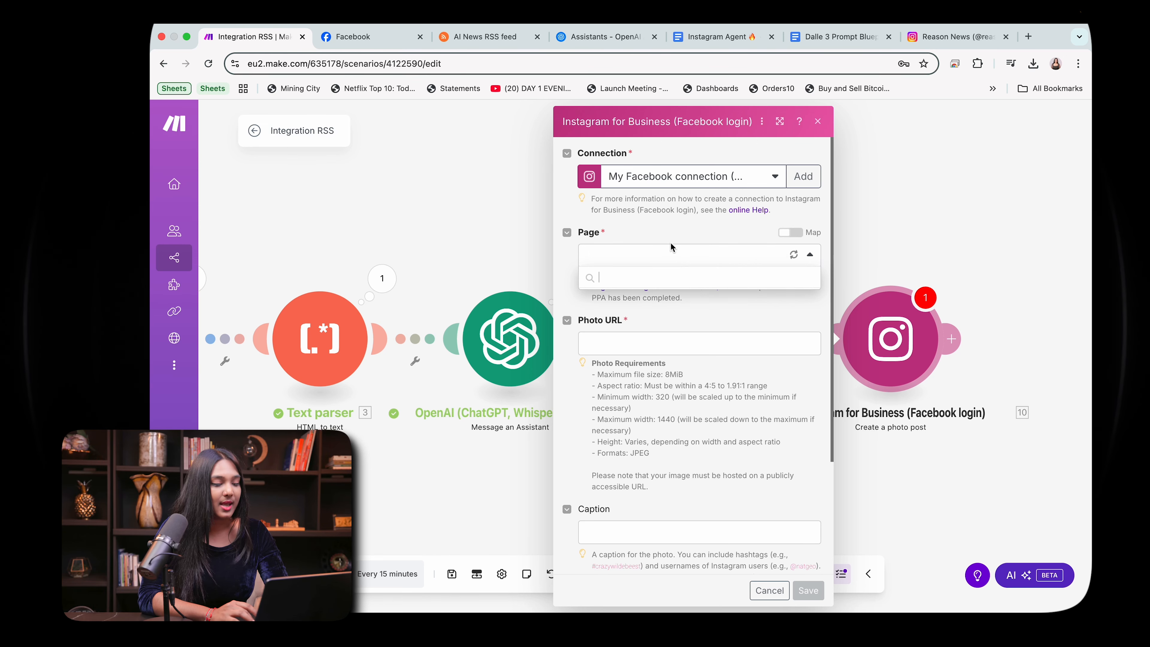
click(648, 275)
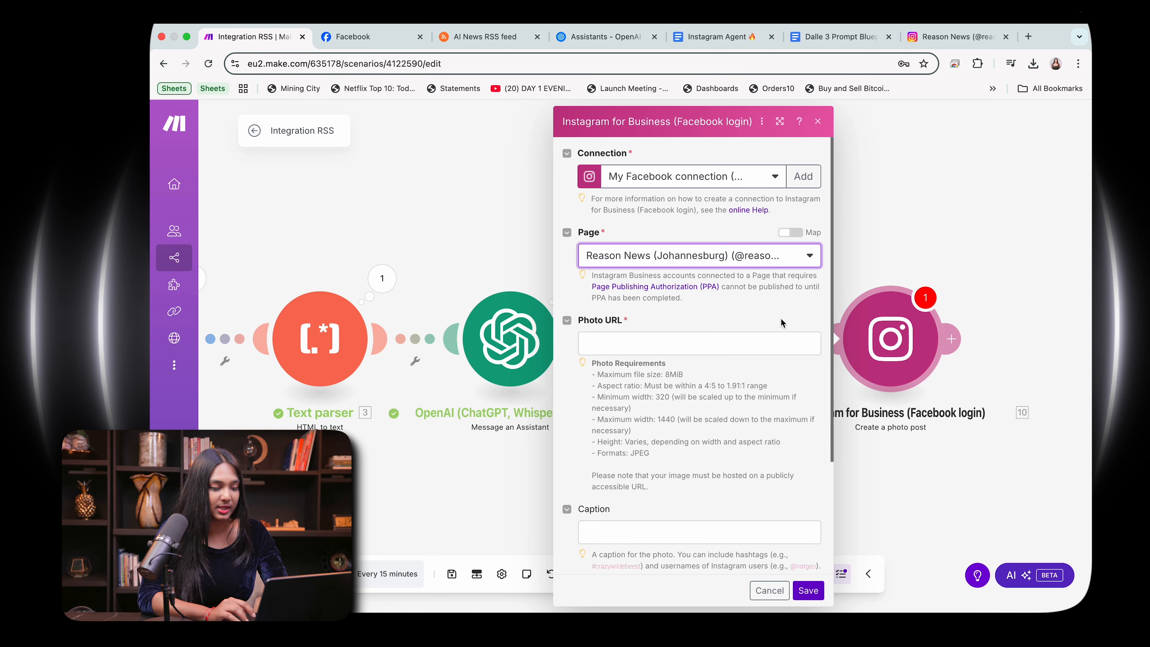
Step: Map the image generation module's Data[] output to the Photo URL and the assistant's Result output to the Caption
click(661, 349)
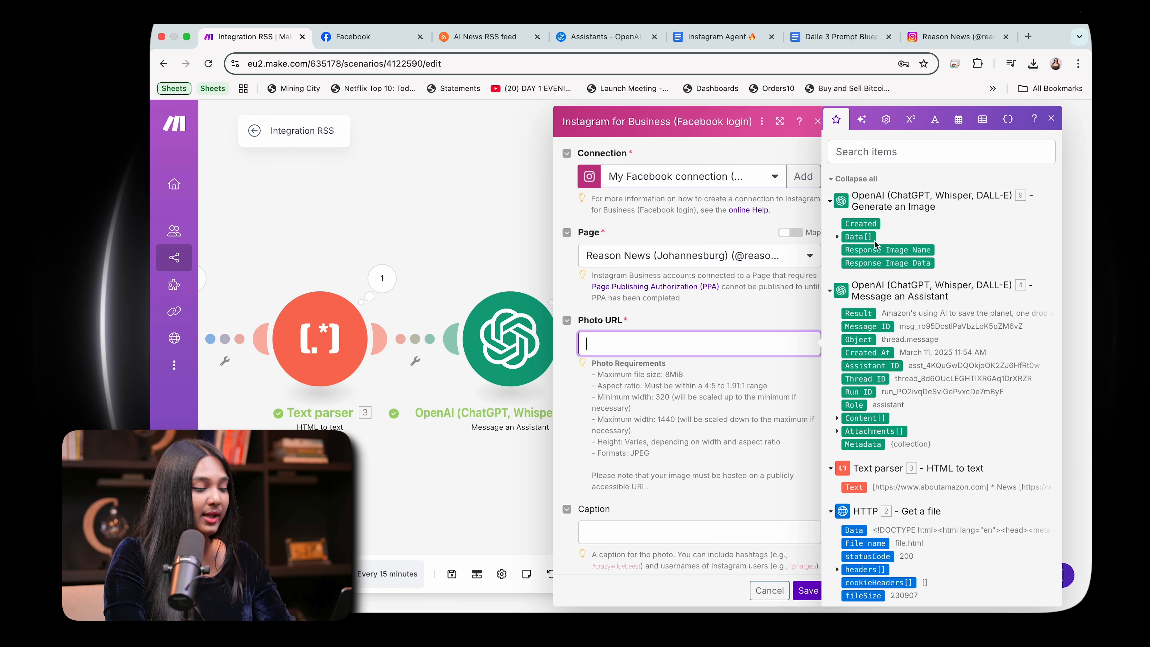
click(862, 237)
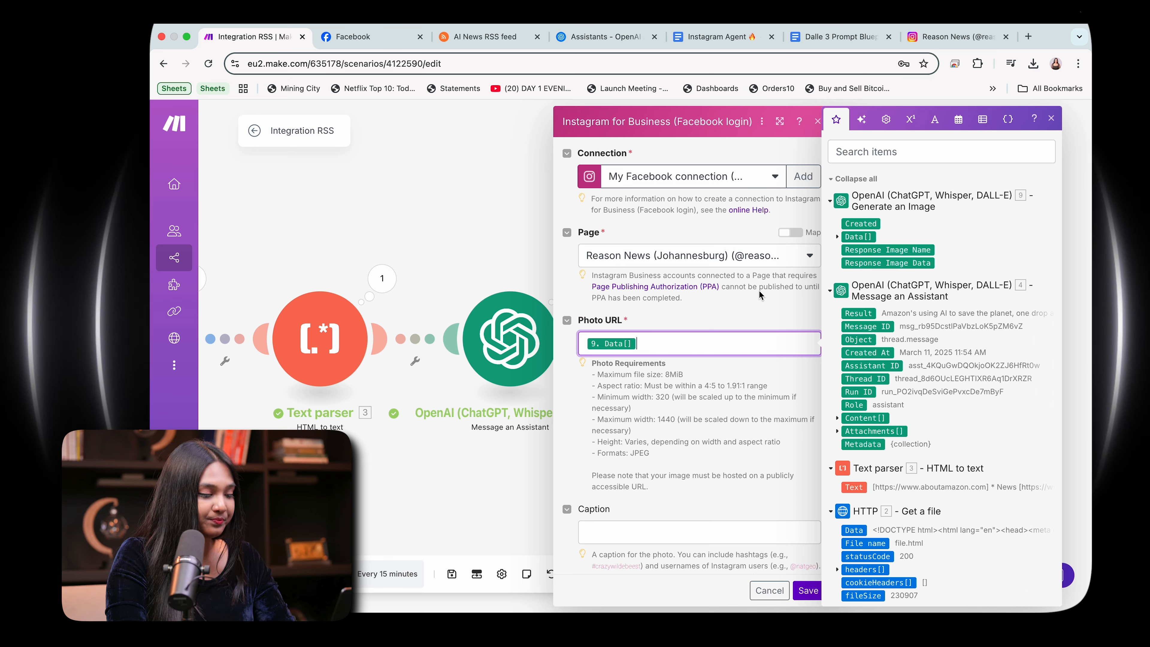
scroll(759, 293, down, 3)
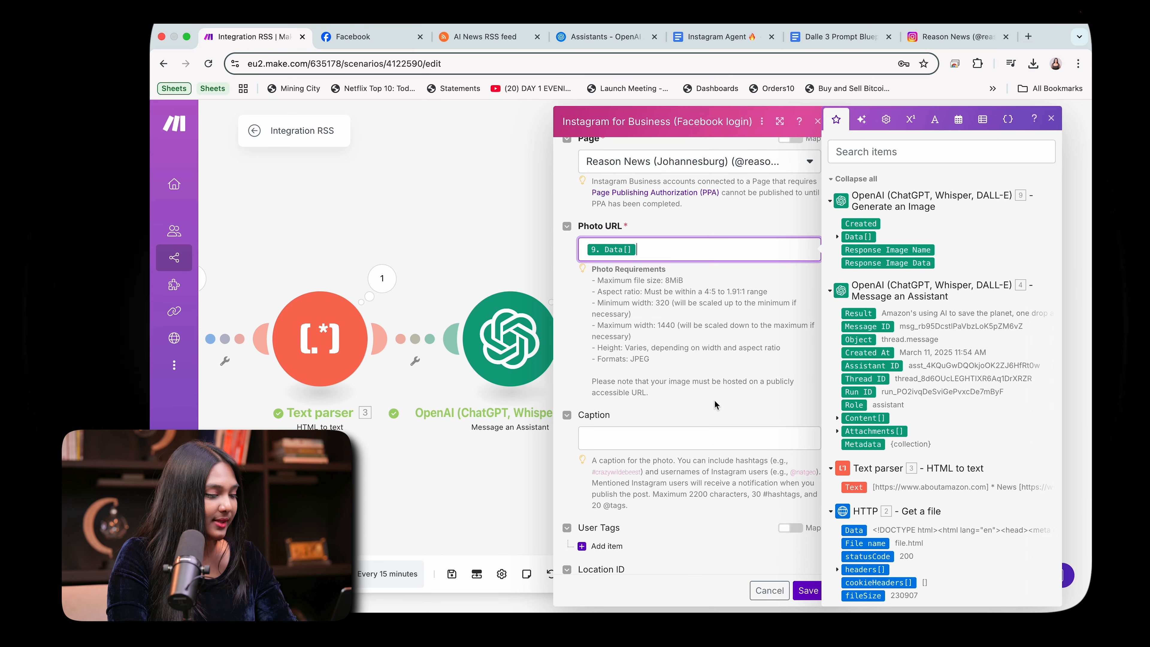
click(673, 438)
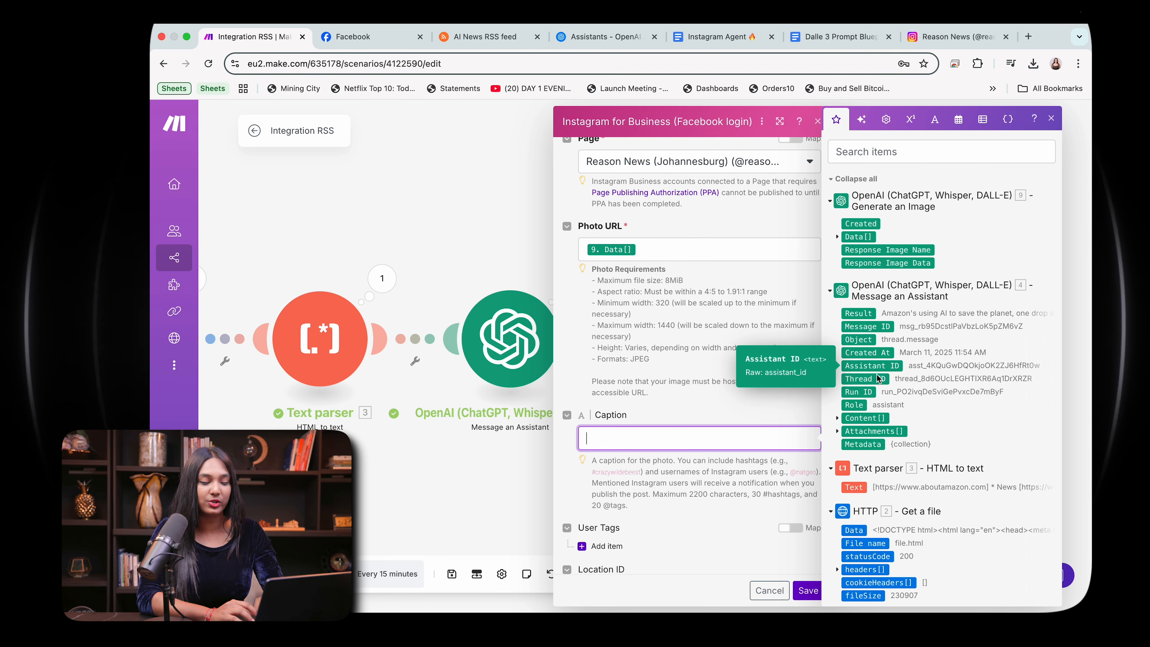
click(857, 313)
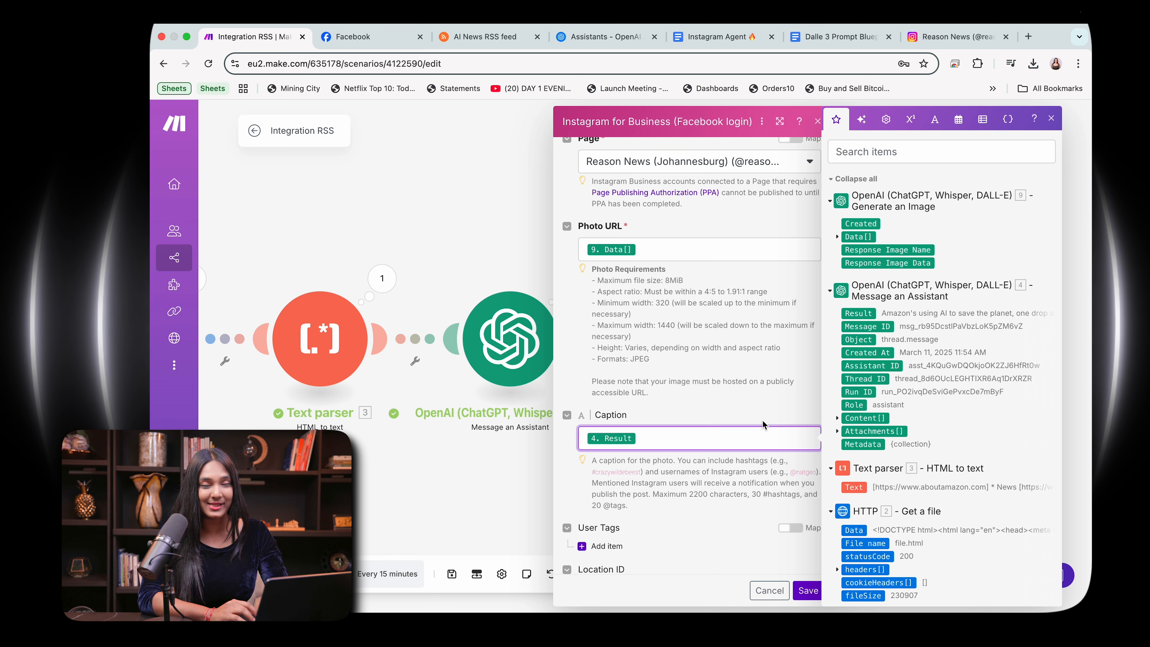
Step: Save the Instagram module and the scenario, and auto-align the modules on the canvas
click(808, 590)
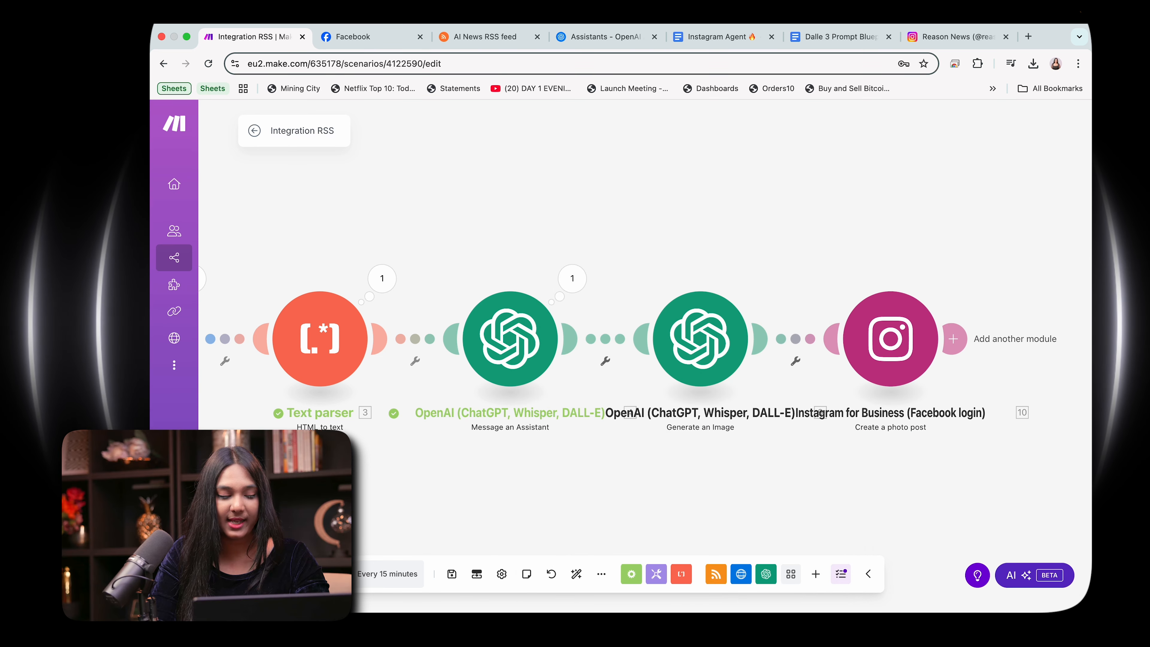
click(453, 576)
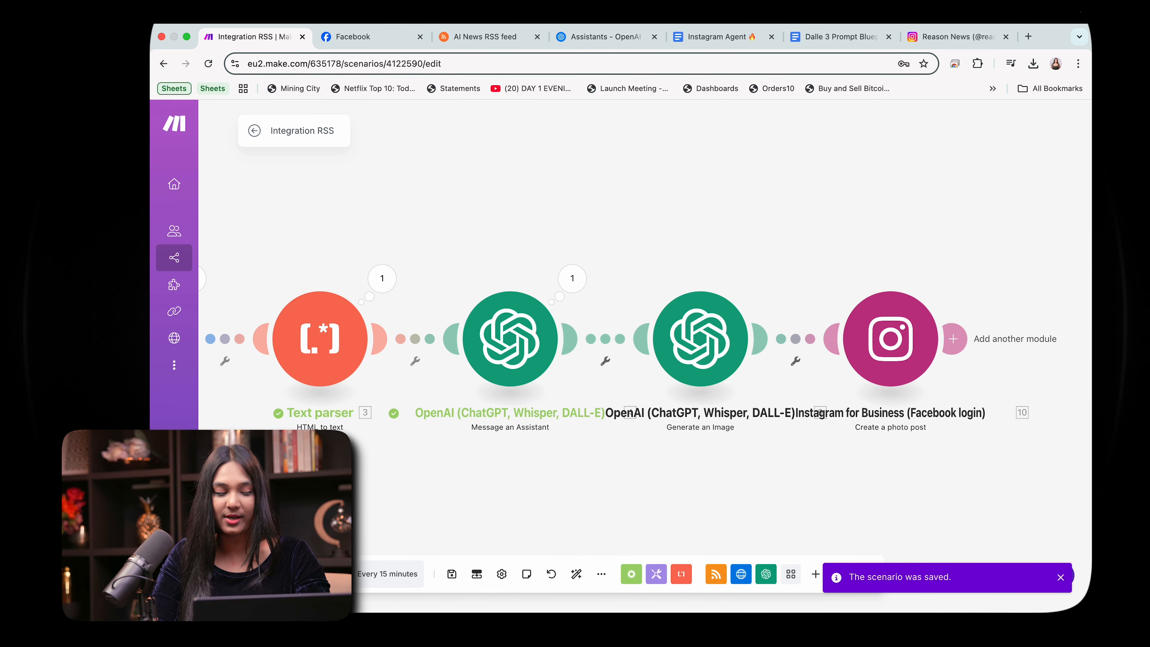
click(575, 574)
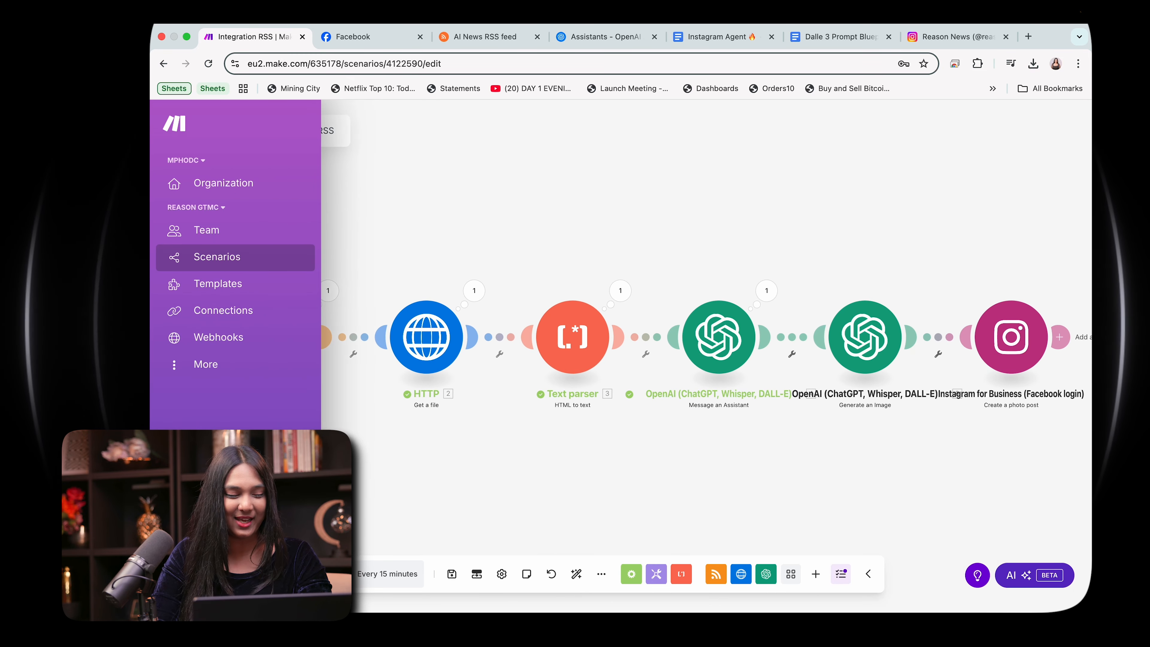
Step: Run the scenario once and examine the Instagram module's settings and error details
click(279, 573)
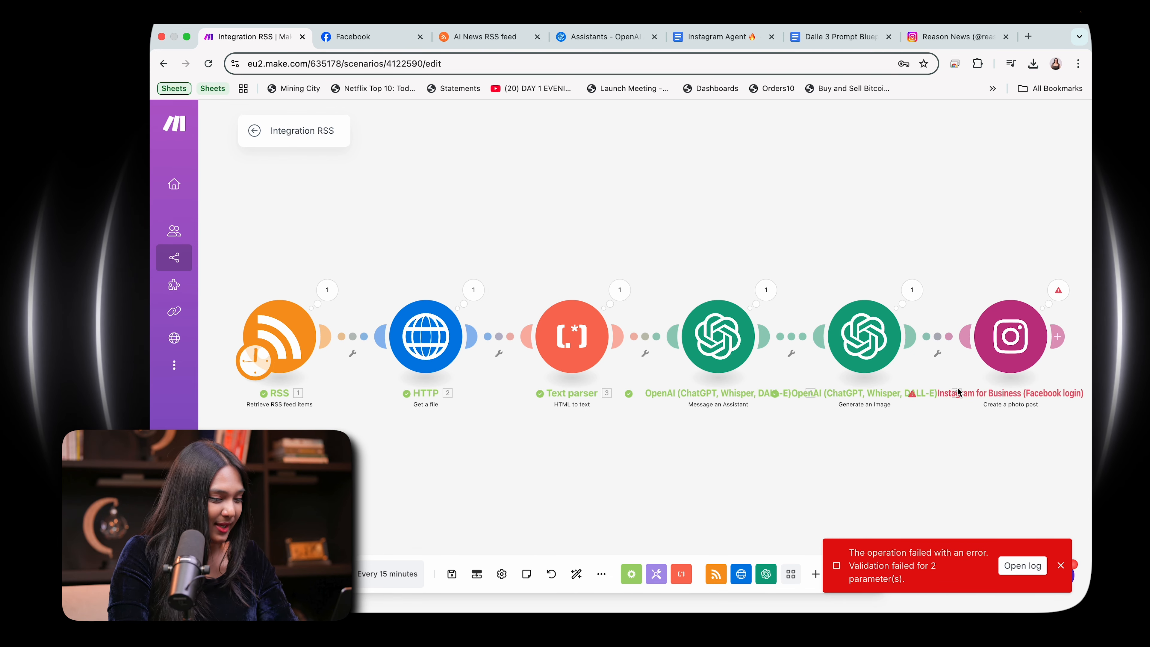
click(1011, 336)
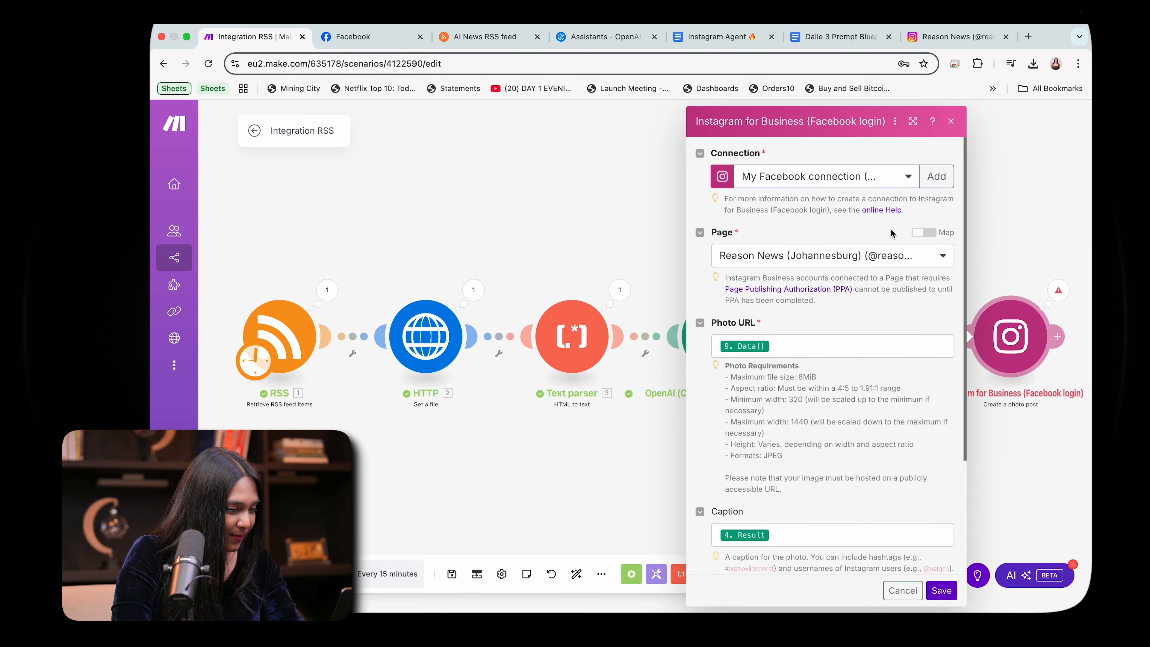
click(1059, 291)
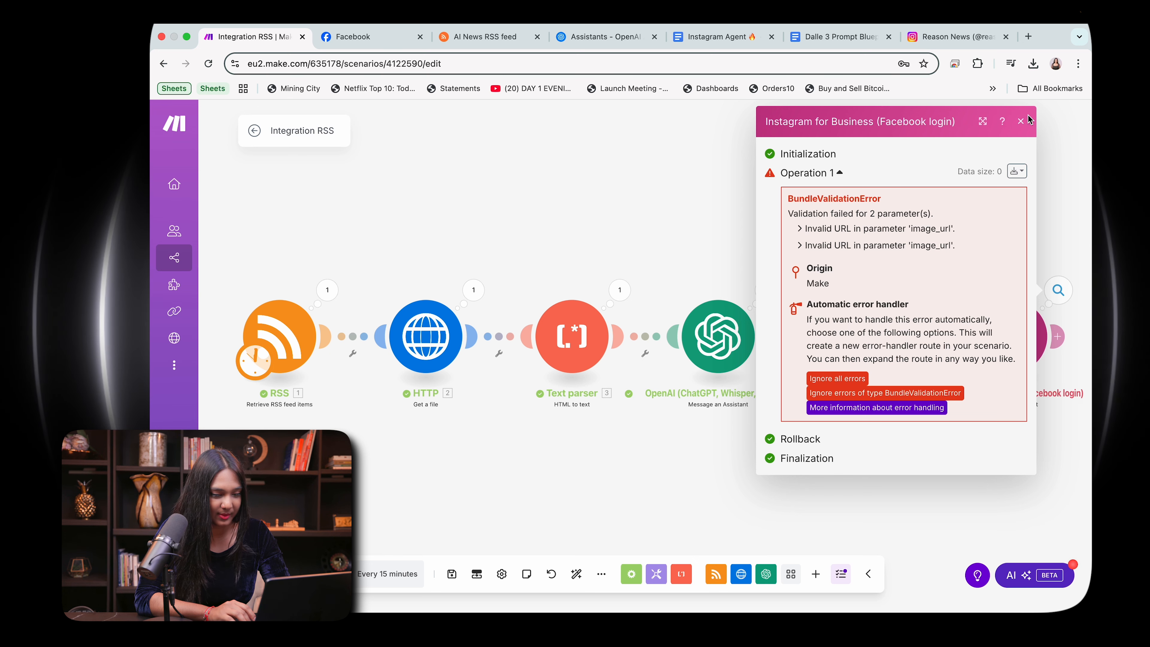
click(1021, 121)
Step: Replace the Instagram module's Photo URL mapping with the URL item inside the generated image's Data[] output, and save the module
click(1016, 348)
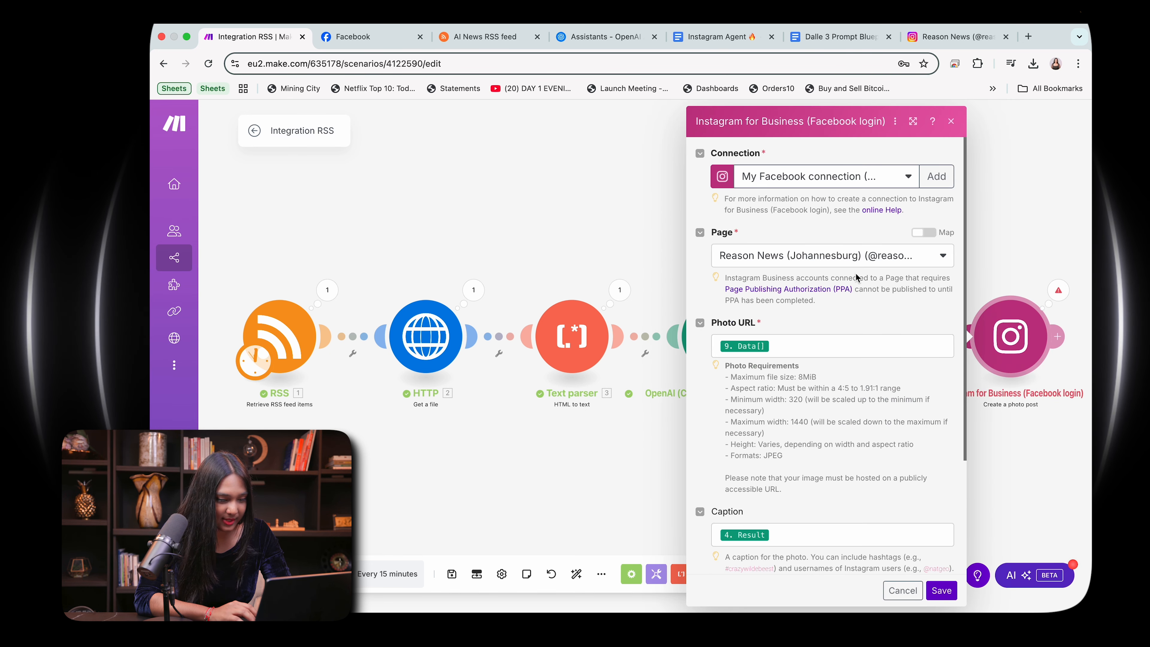
scroll(823, 382, down, 3)
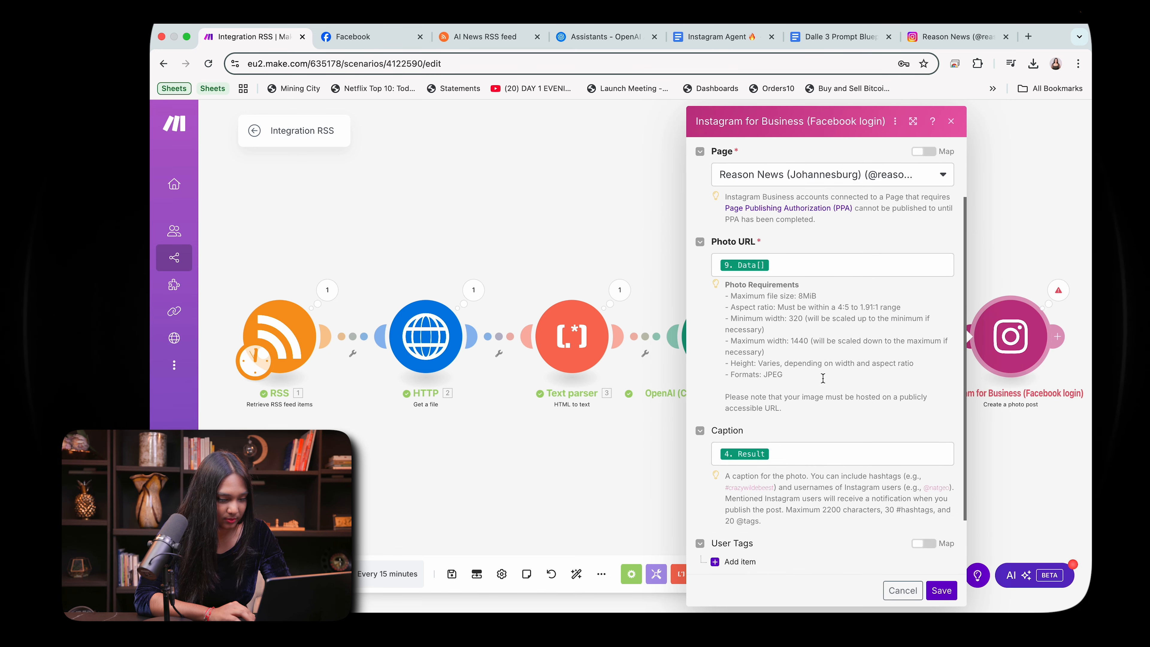
click(804, 273)
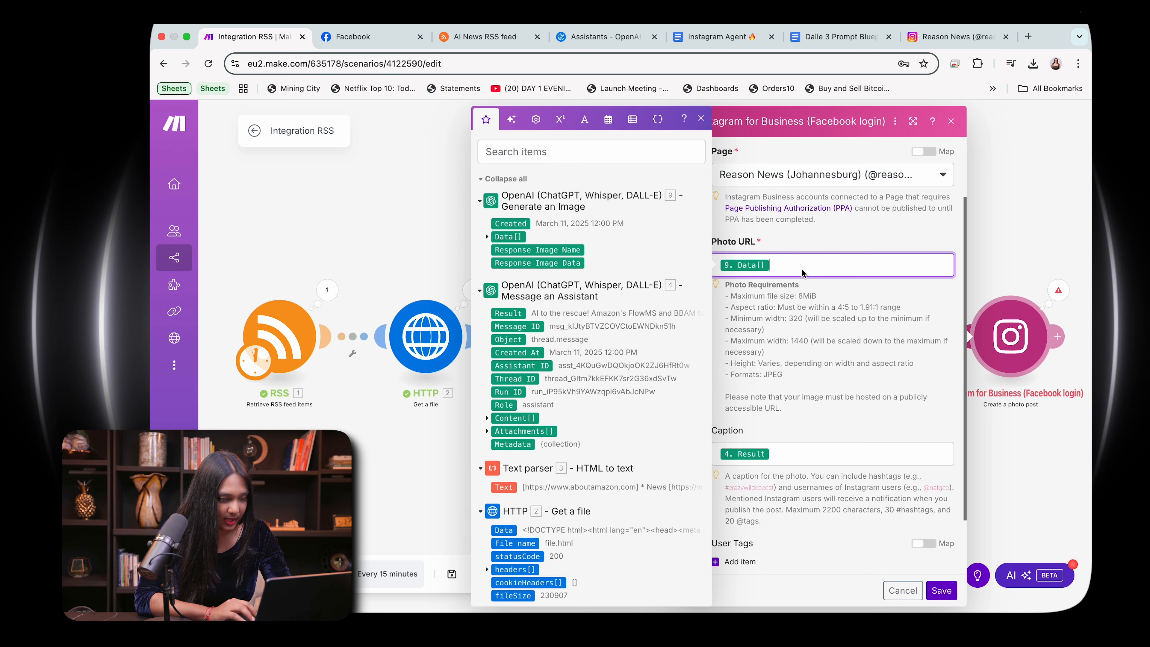
click(487, 237)
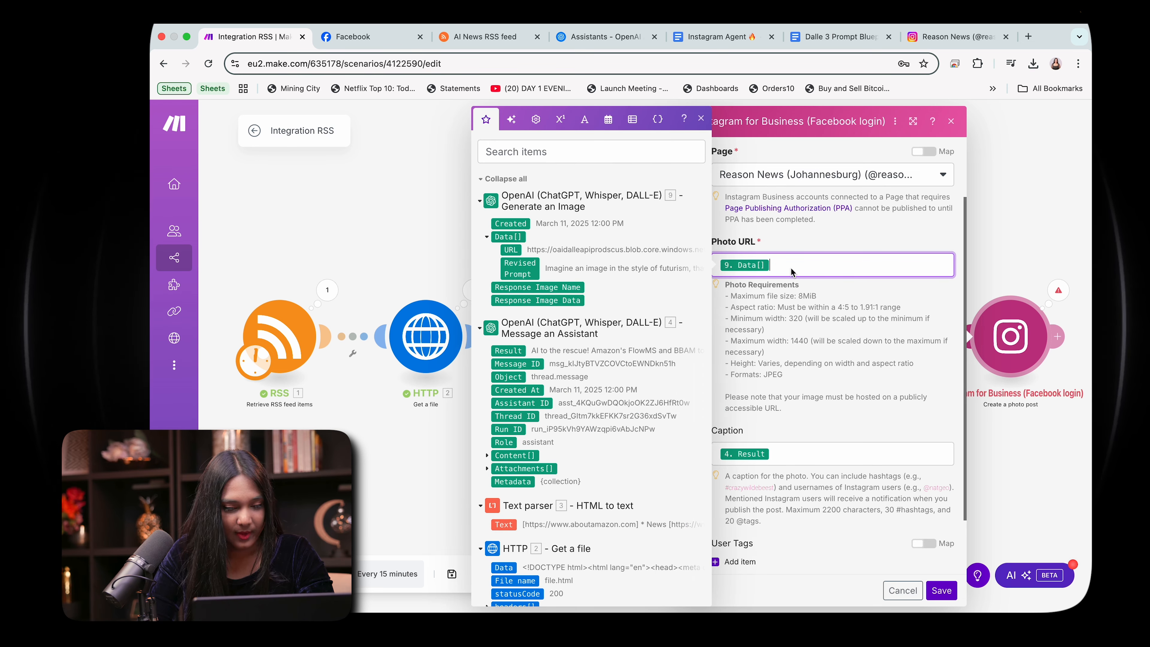
click(510, 252)
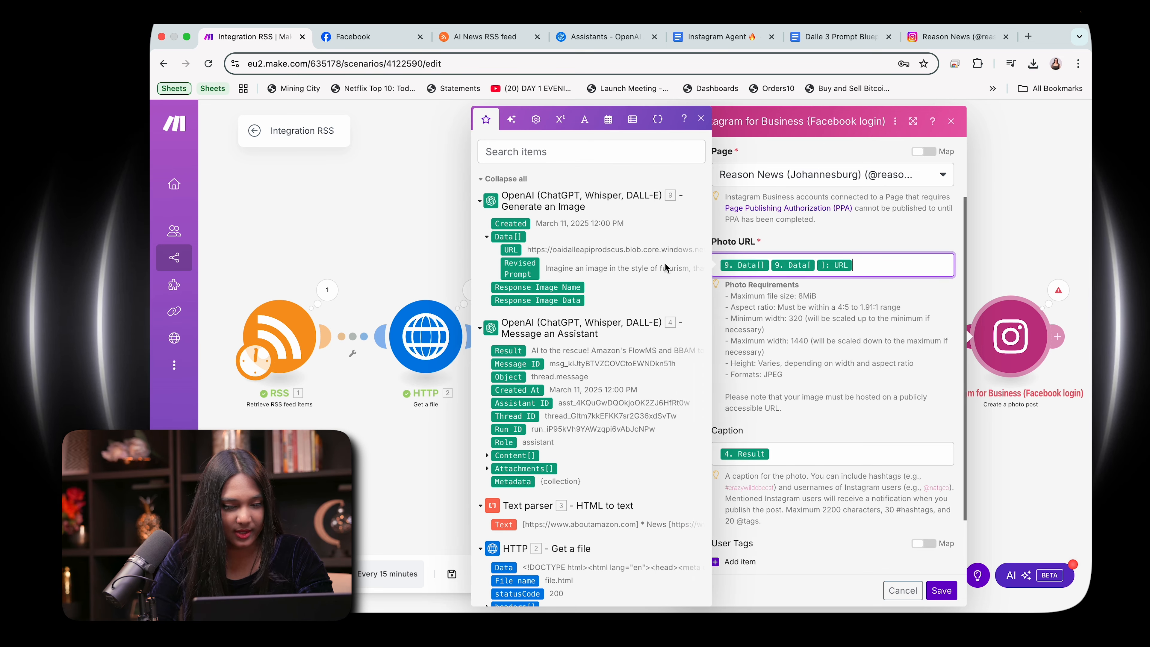
key(BackSpace)
key(BackSpace)
key(BackSpace)
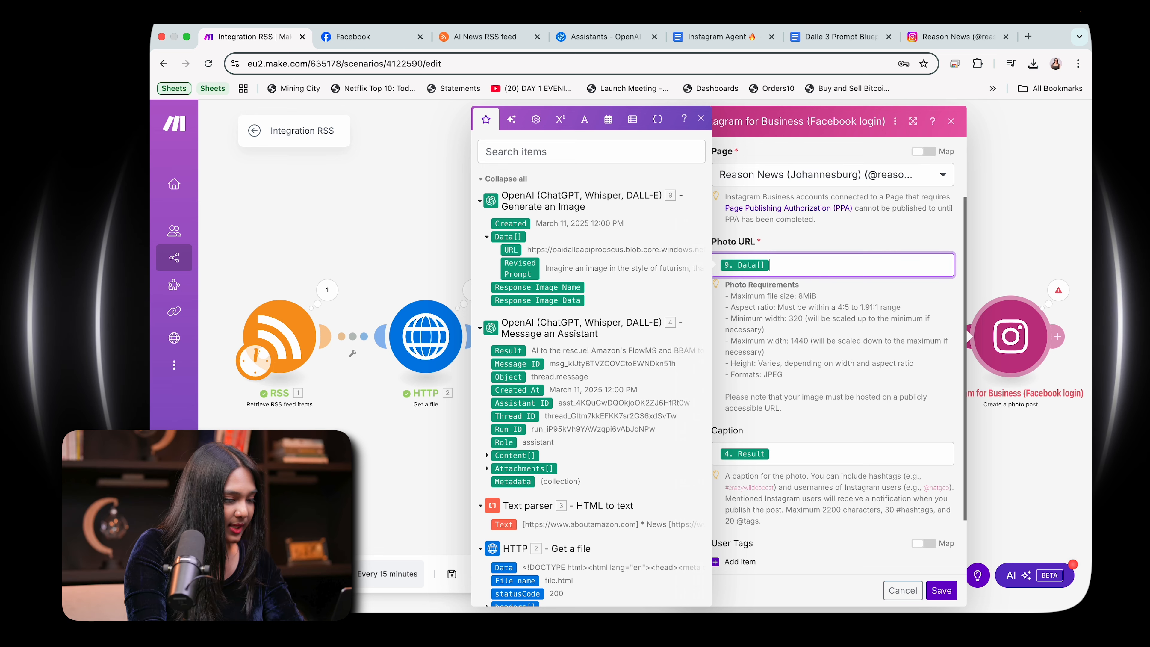
click(509, 252)
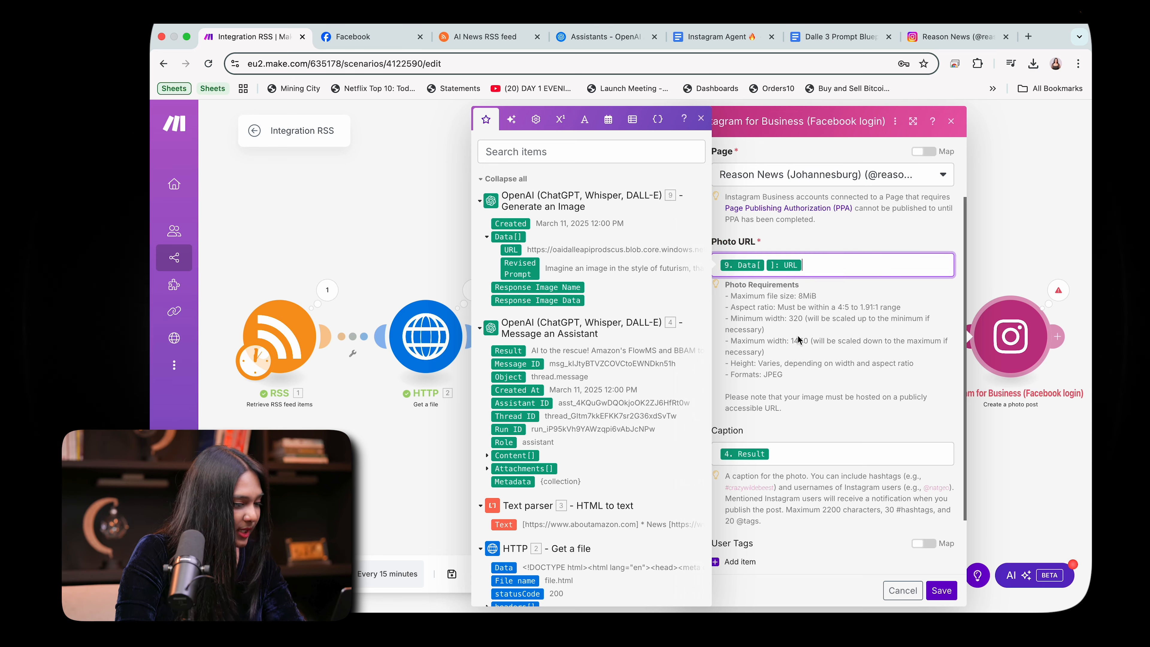
click(942, 590)
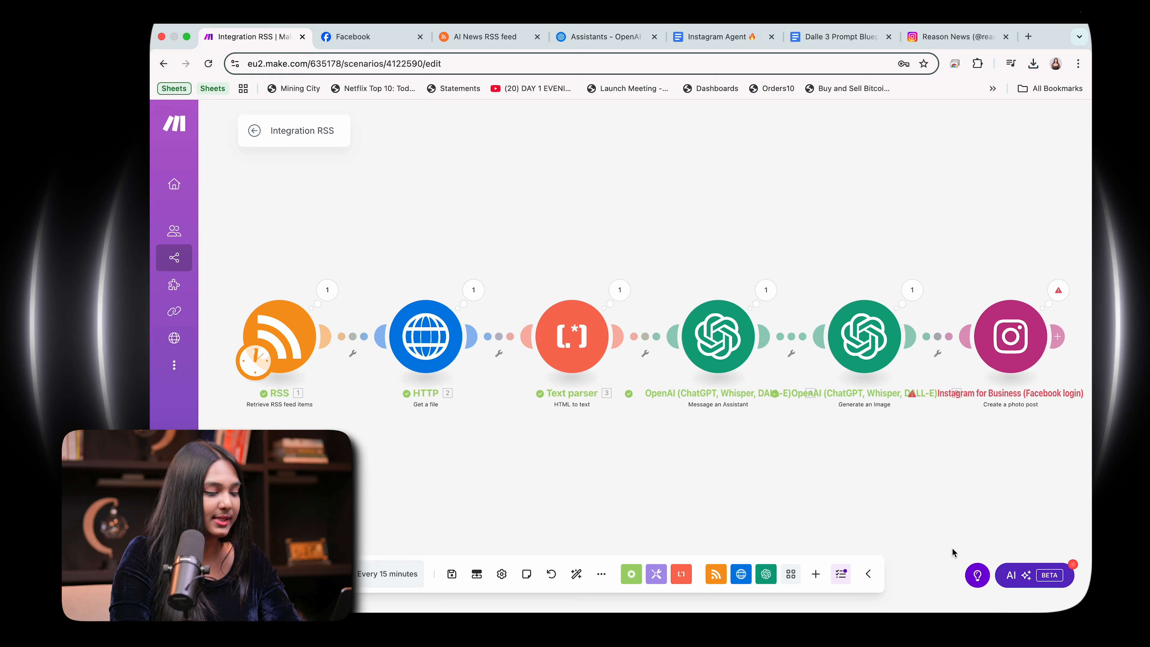
Step: Run the whole scenario once to test the corrected Photo URL mapping
right_click(1000, 360)
click(860, 459)
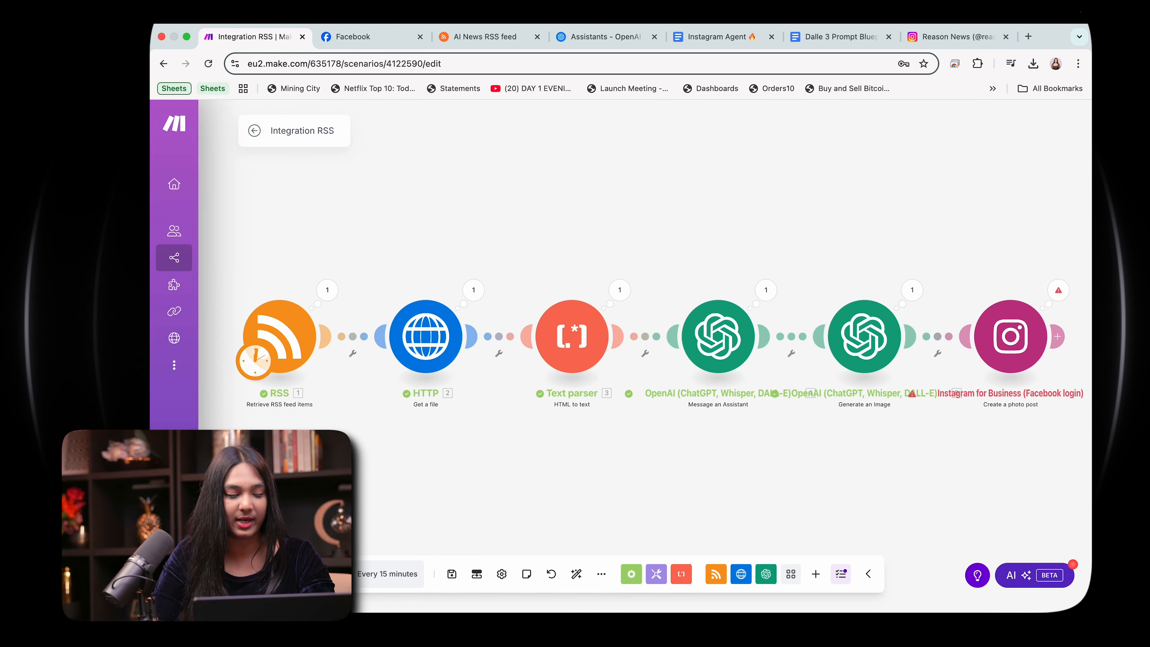
click(277, 574)
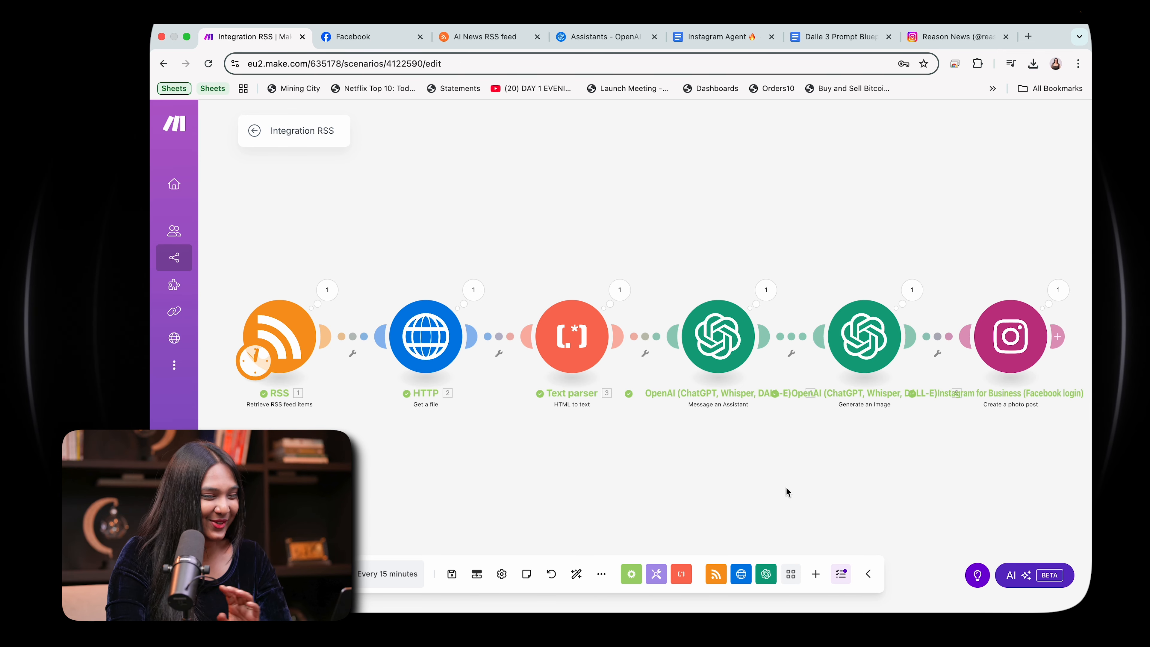
Step: Reload the Reason News Instagram profile, examine the newest post's image and caption, and return to the Make scenario
click(955, 36)
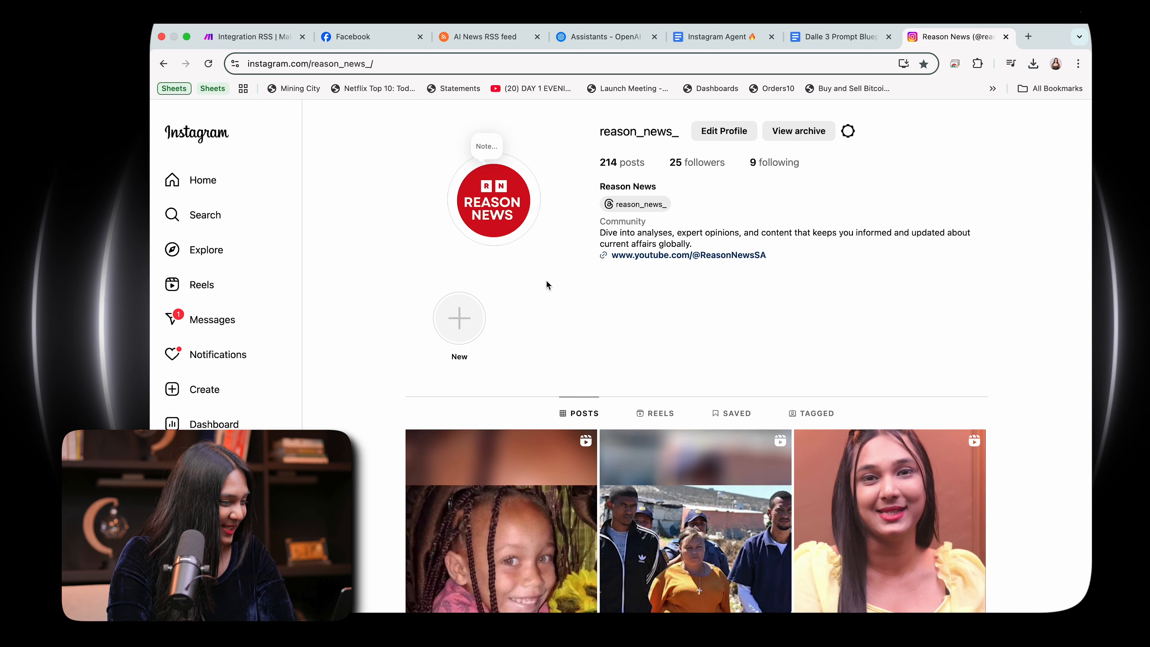
key(super+r)
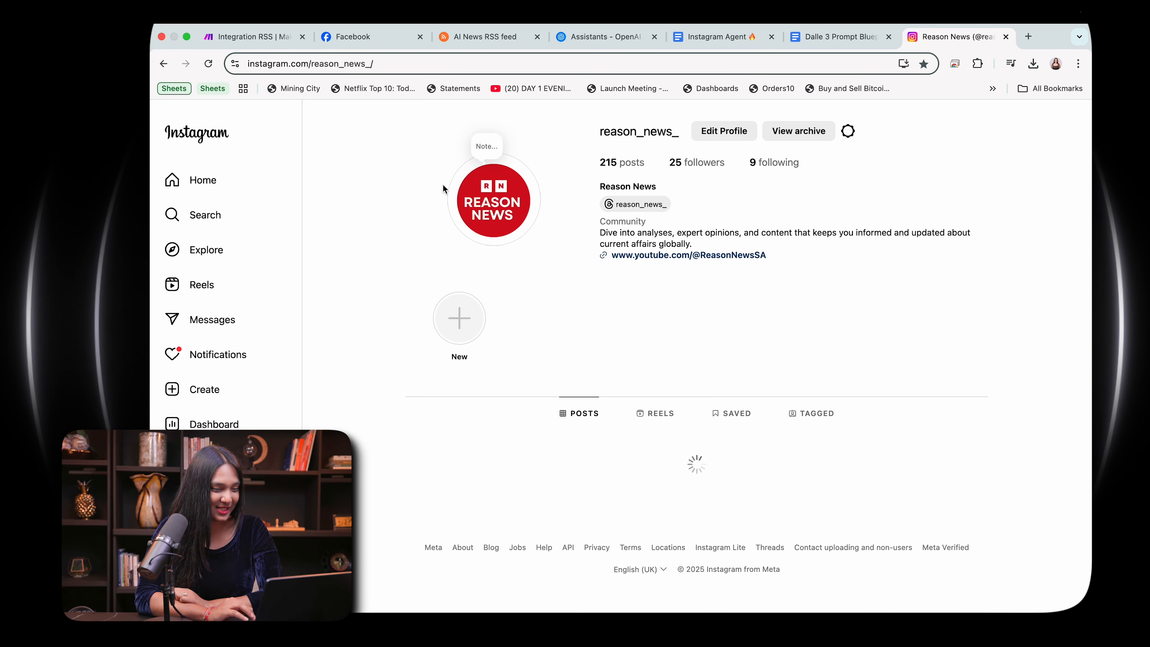
scroll(442, 184, down, 5)
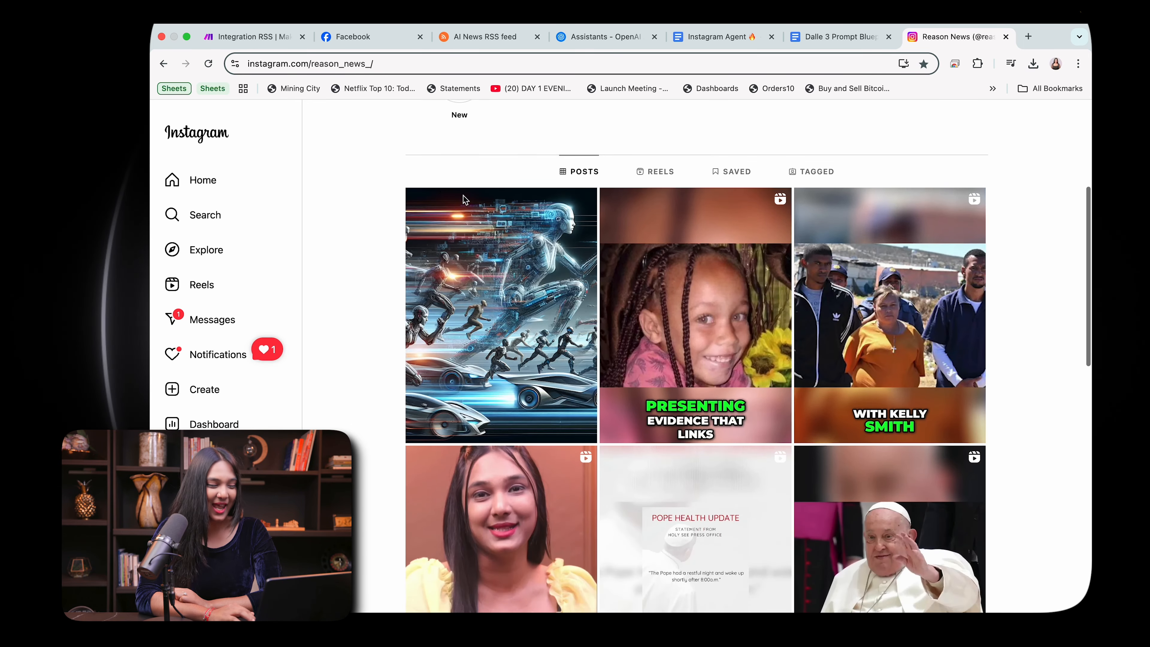
click(493, 315)
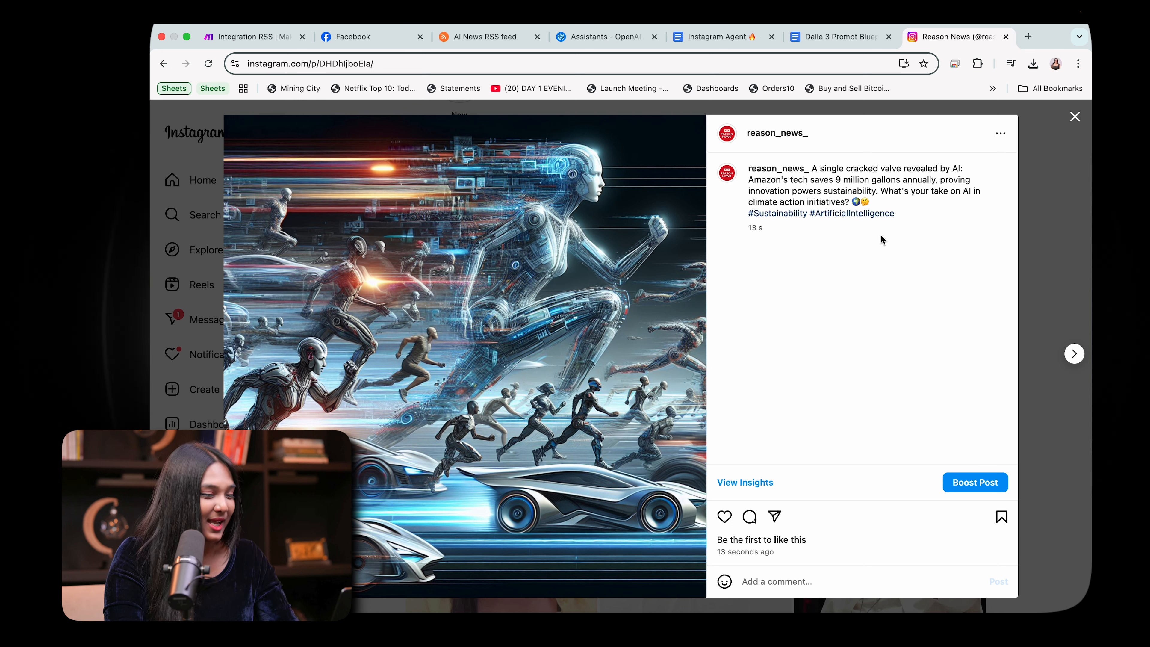
drag(814, 175, 927, 213)
click(927, 212)
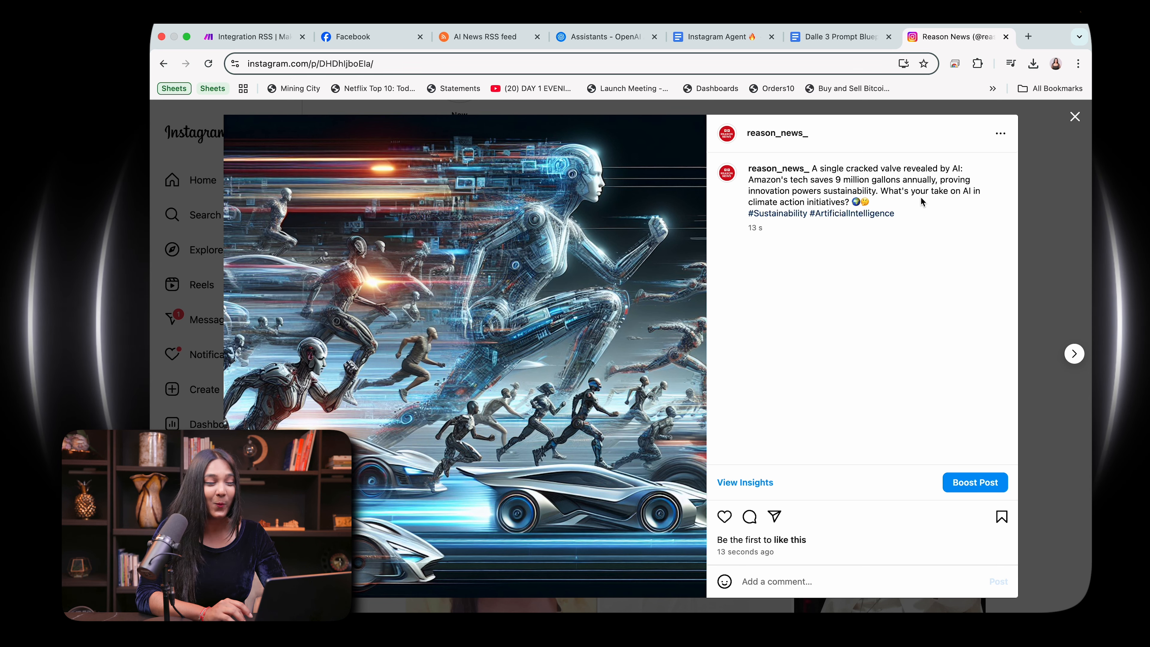
click(244, 38)
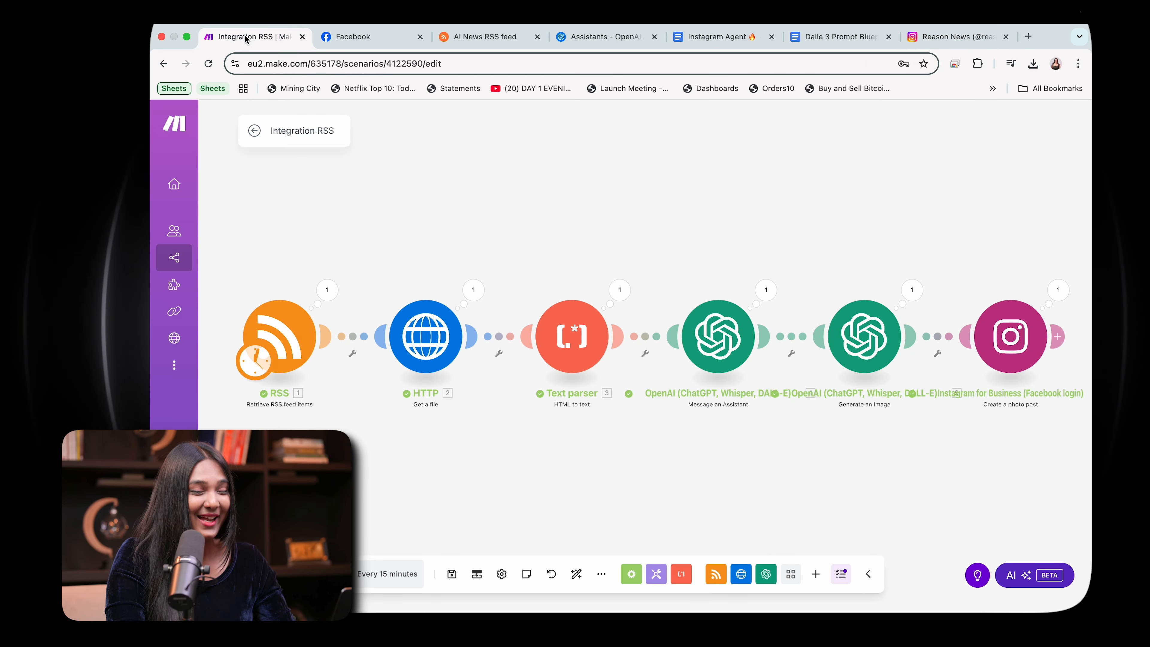